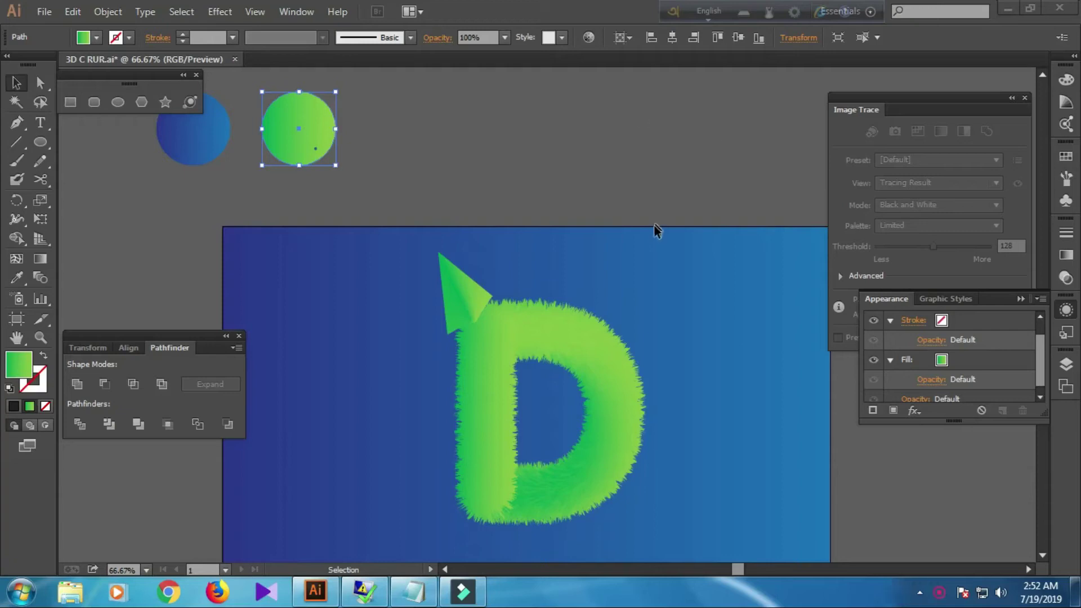
Nudge the artwork view slightly, then bring the blank Notepad window in front
mouse_move(659, 261)
mouse_down()
mouse_move(657, 241)
mouse_move(663, 266)
mouse_up()
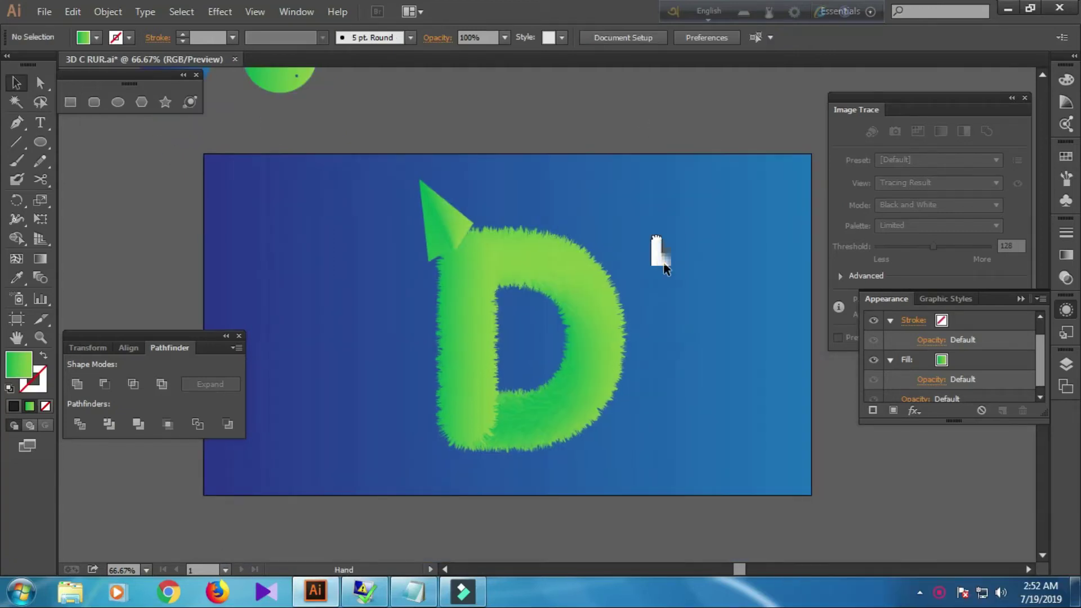
click(414, 591)
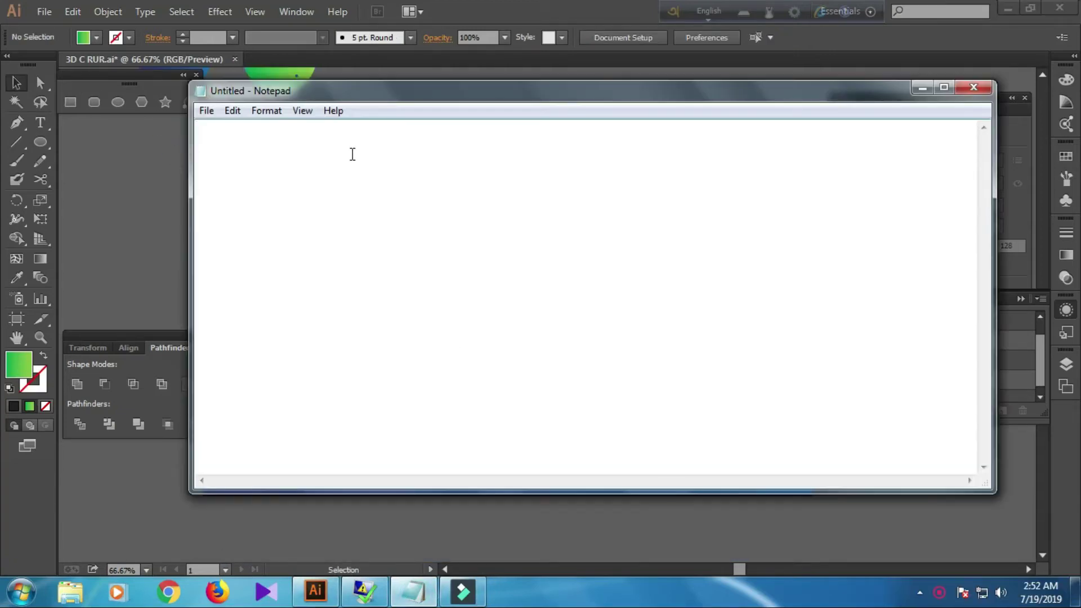
Write 'HELLO GUYS' and 'LETS MAKE A REALSTIC 3D RUR EFFECT LOGO' on two lines, then return to Illustrator
text(HELLO GUYS)
key(Return)
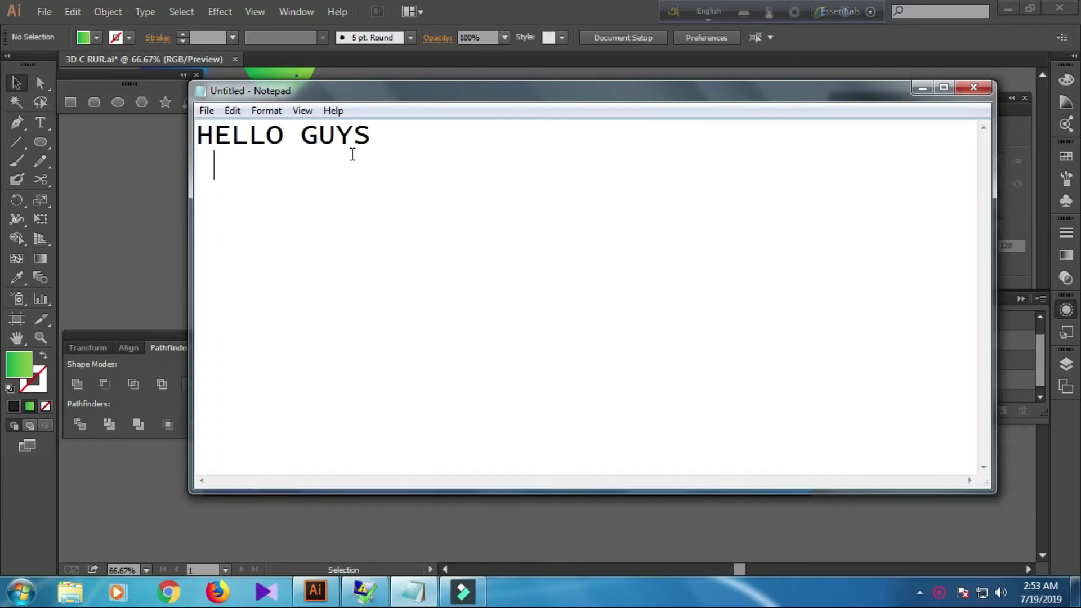
text(LETS)
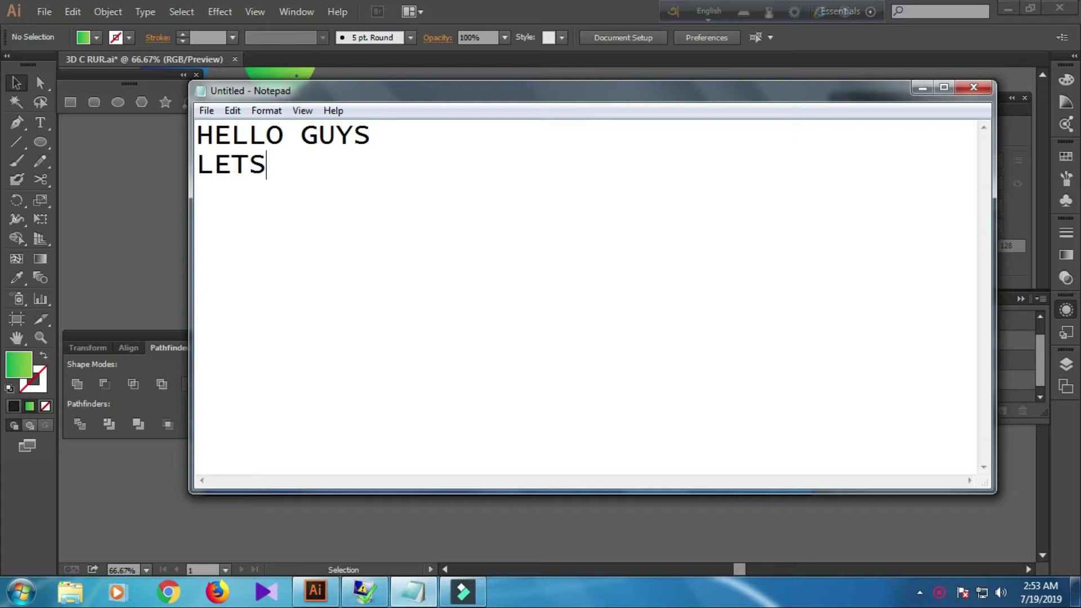
text( MAKE A REALSTIC )
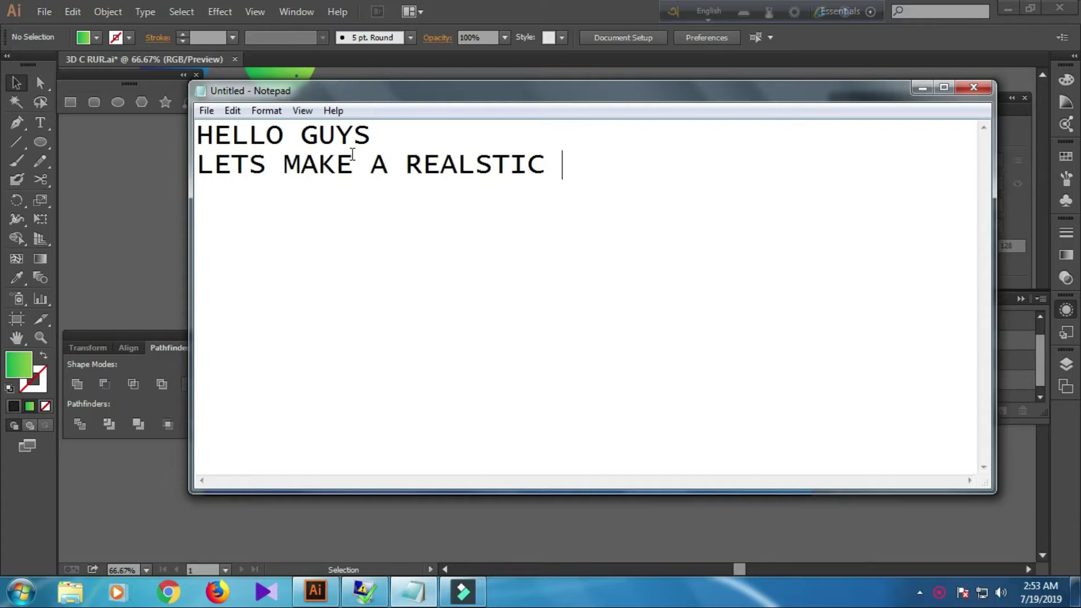
text(3D)
text( RUR EFFECT)
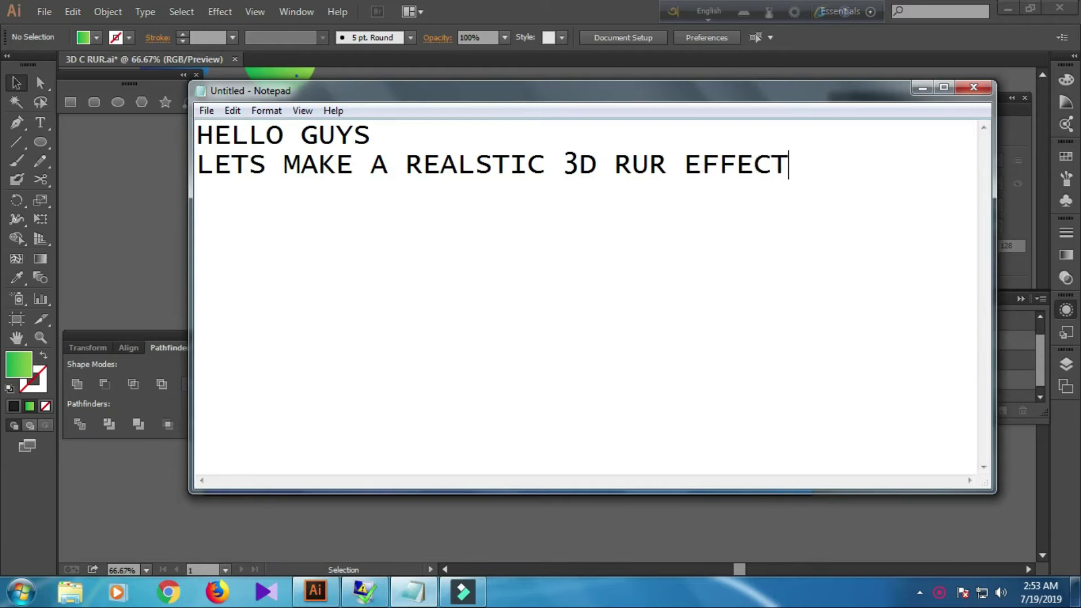
text( LOGO)
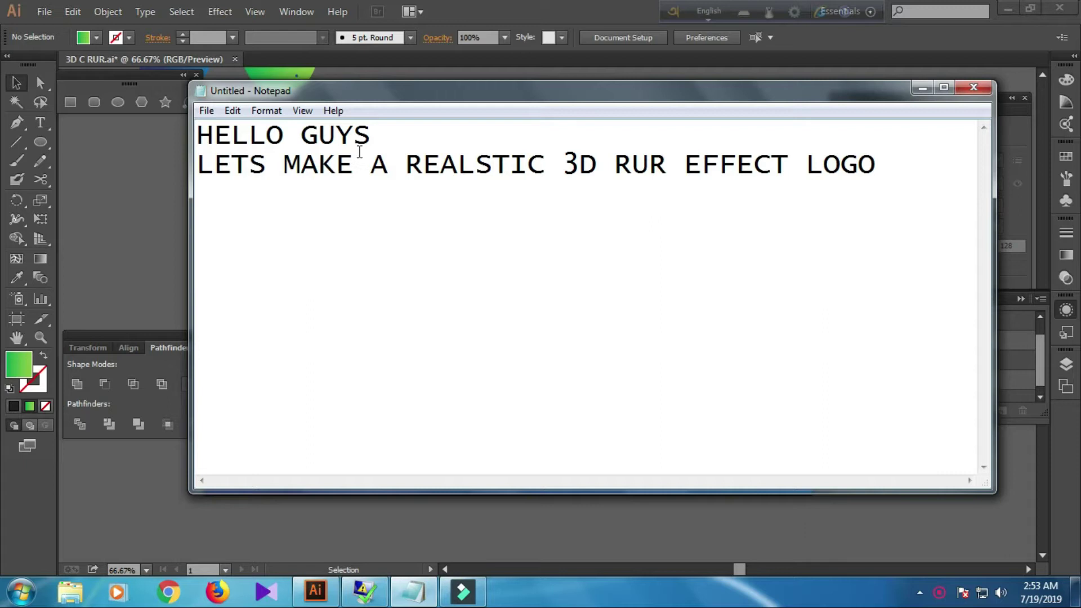
click(160, 215)
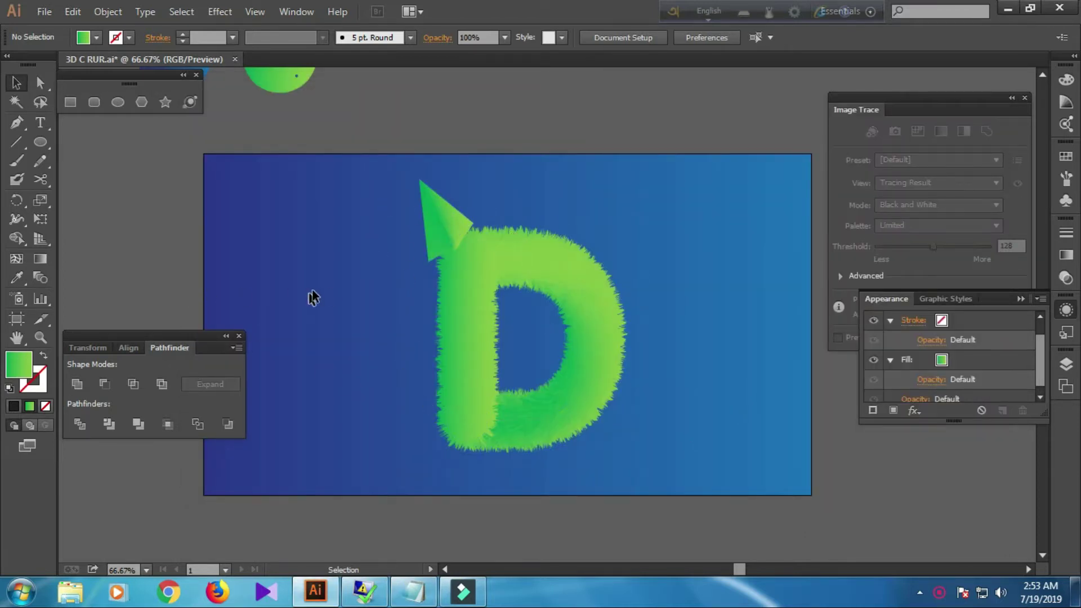
Move the furry D and triangle off the artboard to the right and delete the old blue rectangle
scroll(313, 297, down, 1)
mouse_move(325, 215)
mouse_down()
mouse_move(562, 403)
mouse_move(557, 414)
mouse_up()
mouse_move(532, 343)
mouse_down()
mouse_move(747, 310)
mouse_move(846, 481)
mouse_up()
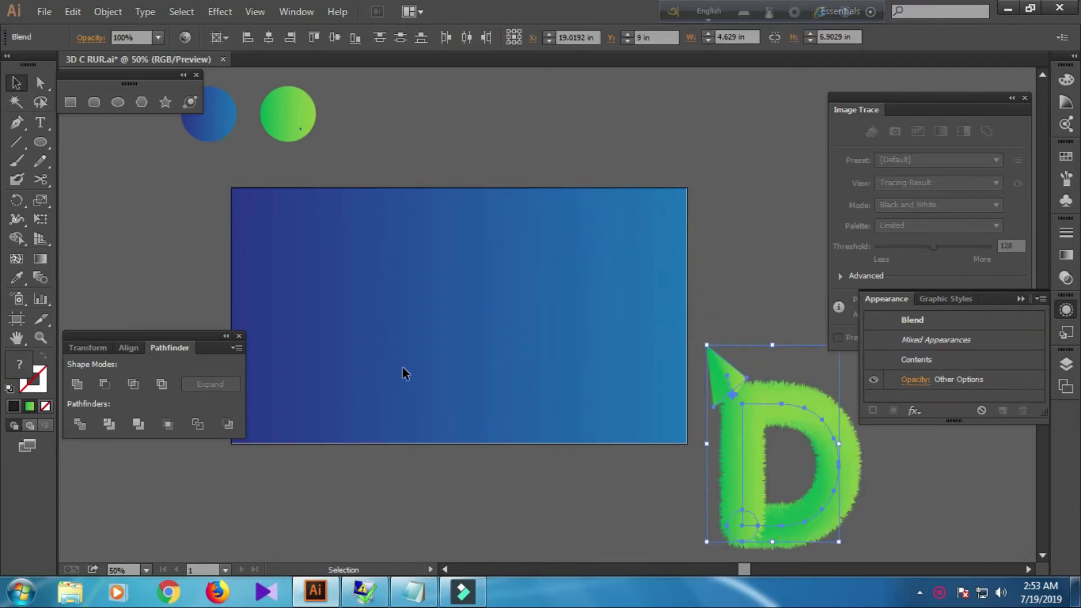
click(400, 303)
click(403, 307)
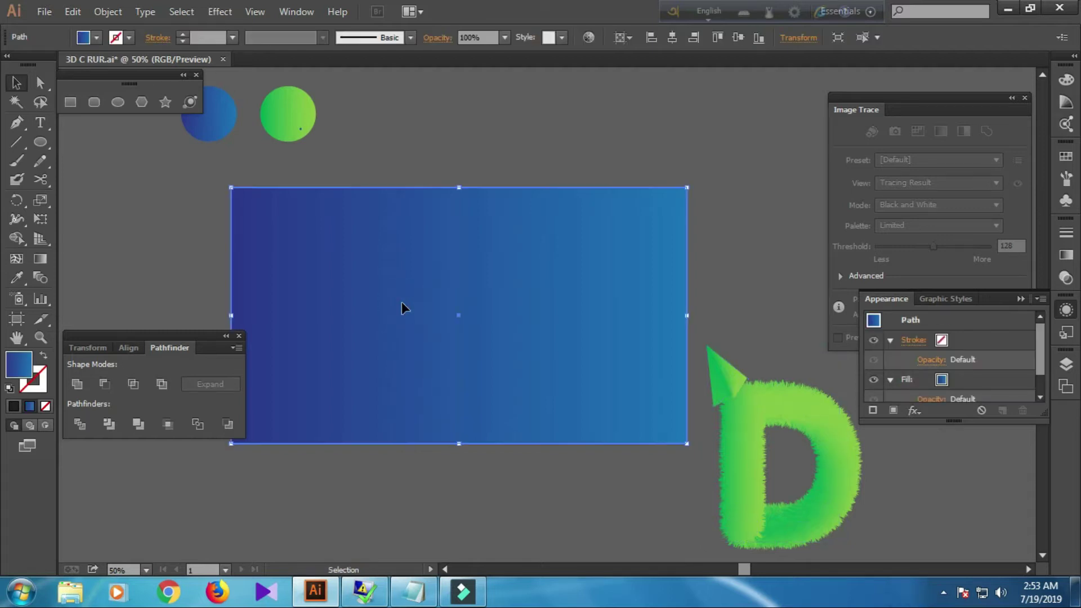
key(Delete)
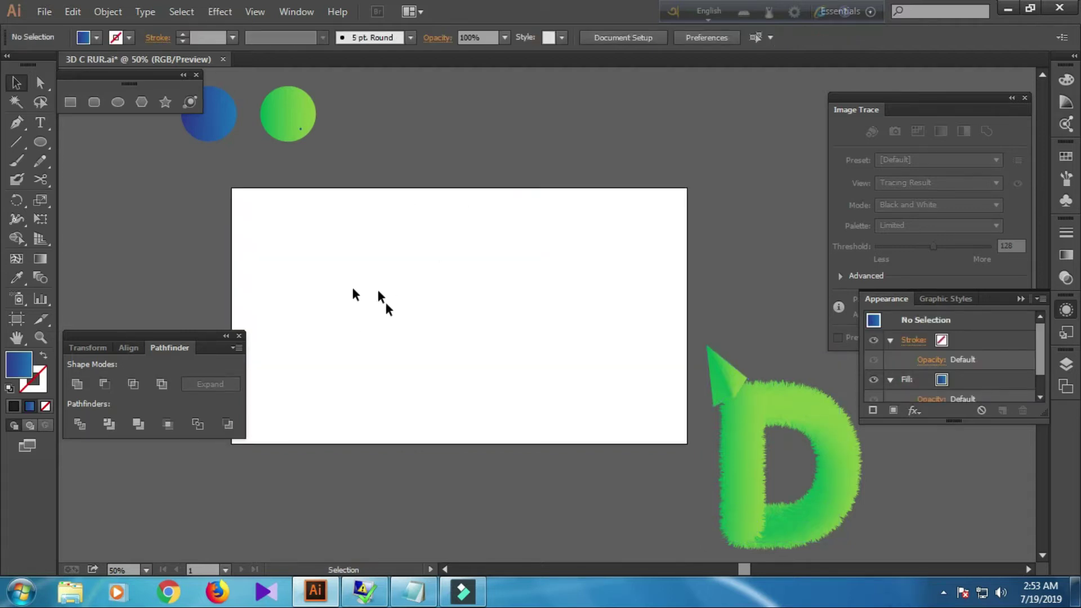
Draw a new artboard-sized rectangle with the eyedropped blue gradient, deselect it, and switch to Notepad
drag(359, 260, 419, 291)
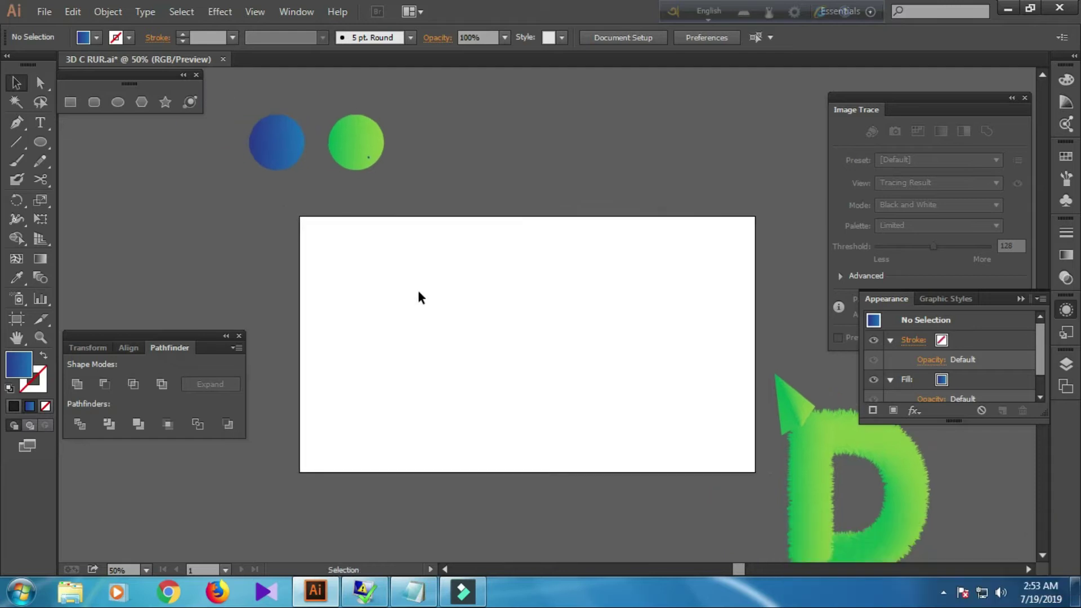
click(70, 102)
mouse_move(299, 217)
mouse_down()
mouse_move(493, 375)
mouse_move(755, 472)
mouse_up()
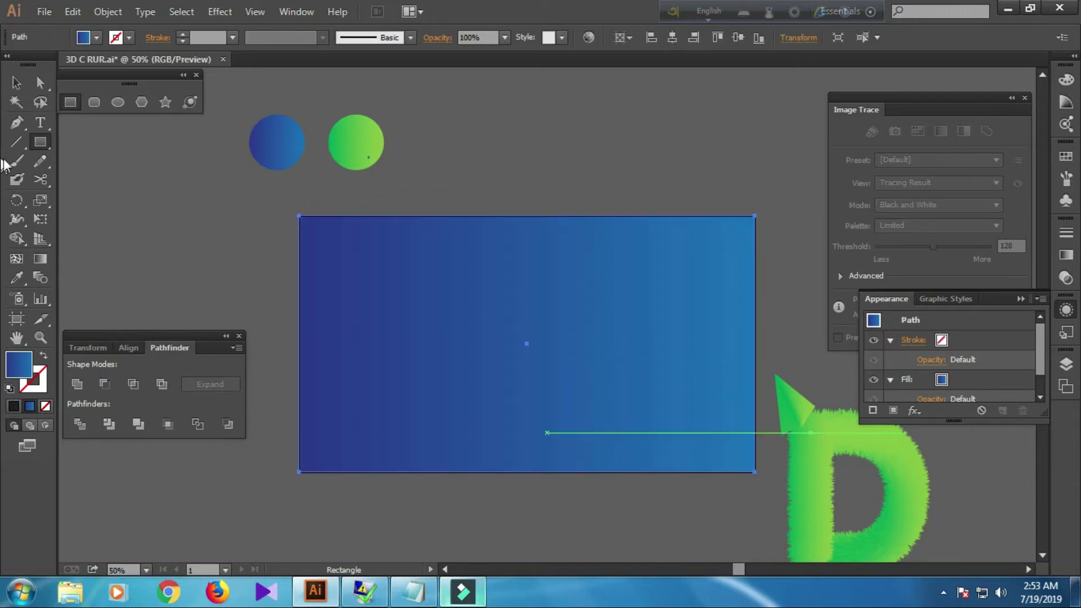
click(95, 37)
click(172, 224)
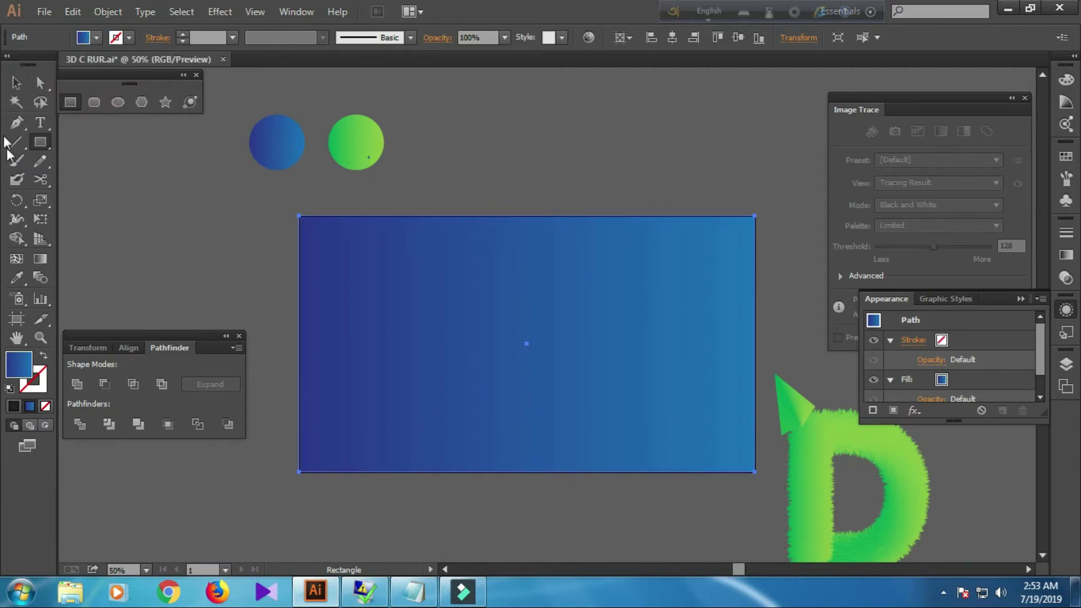
click(17, 278)
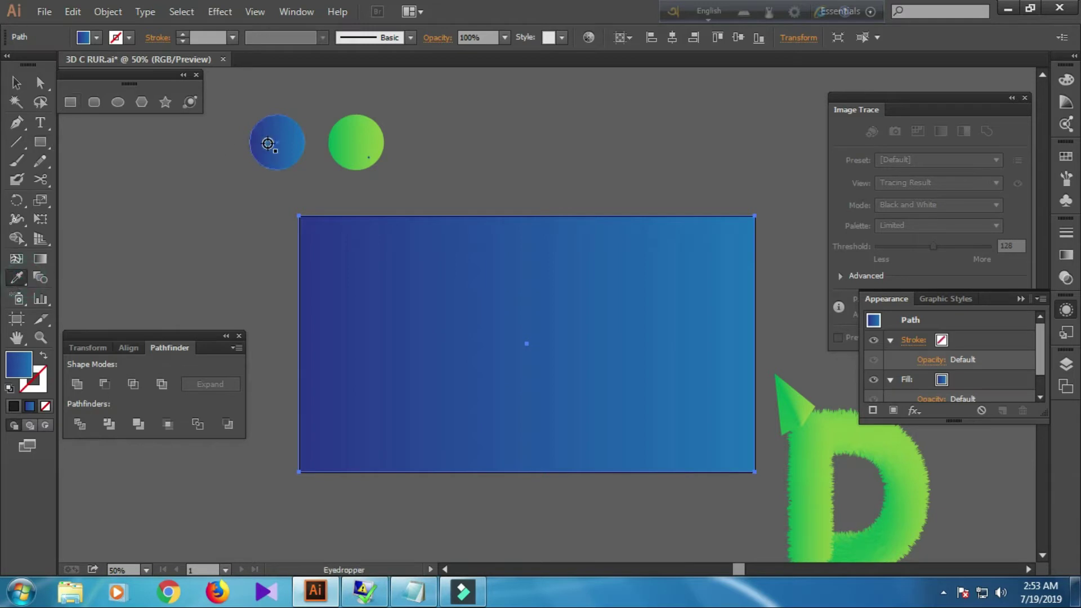
click(16, 83)
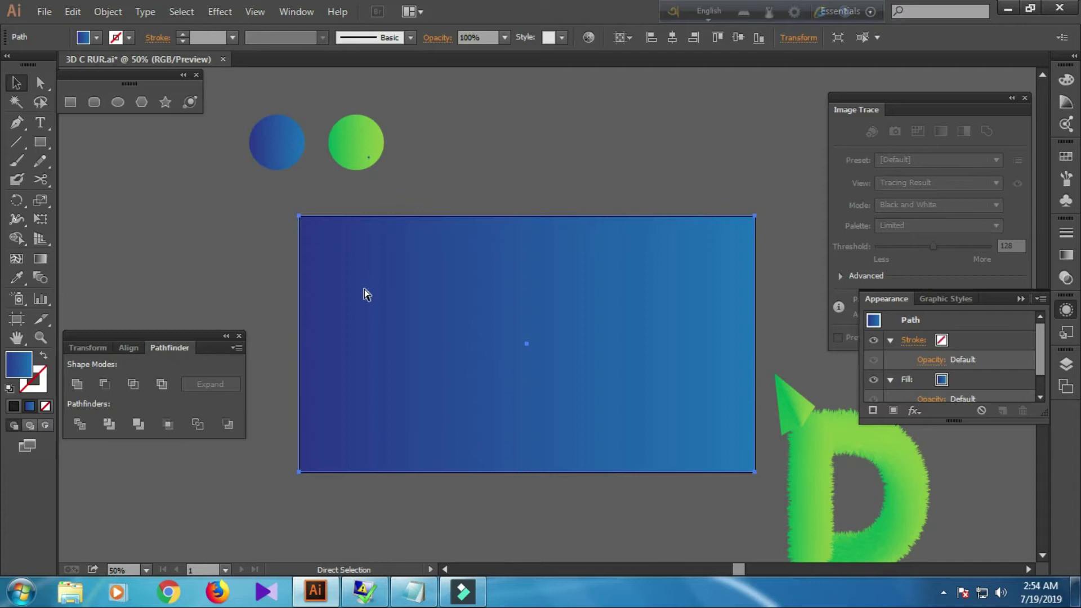
key(ctrl+shift+a)
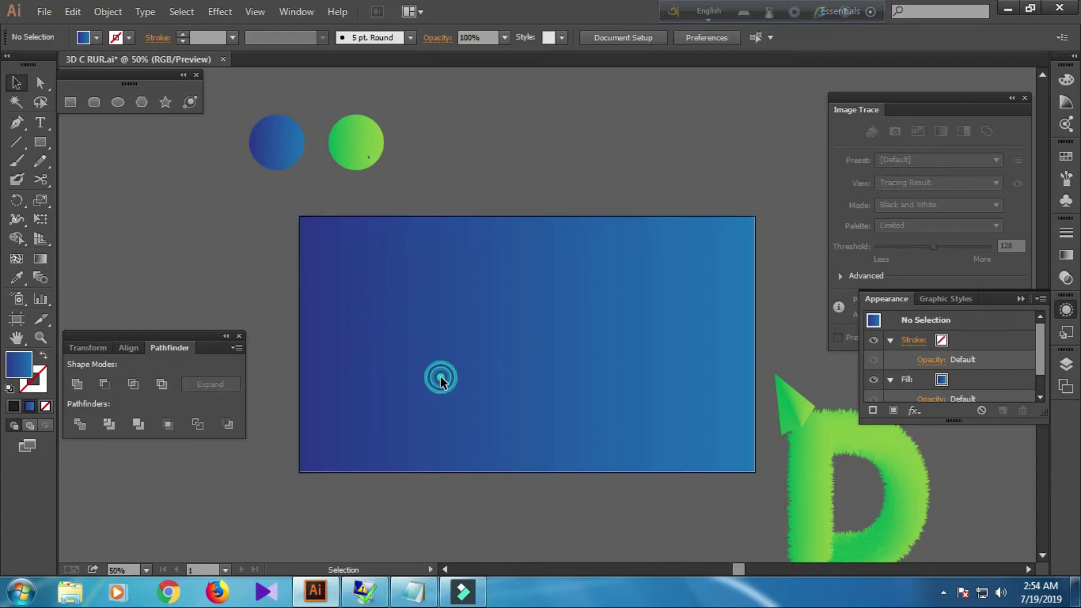
click(413, 591)
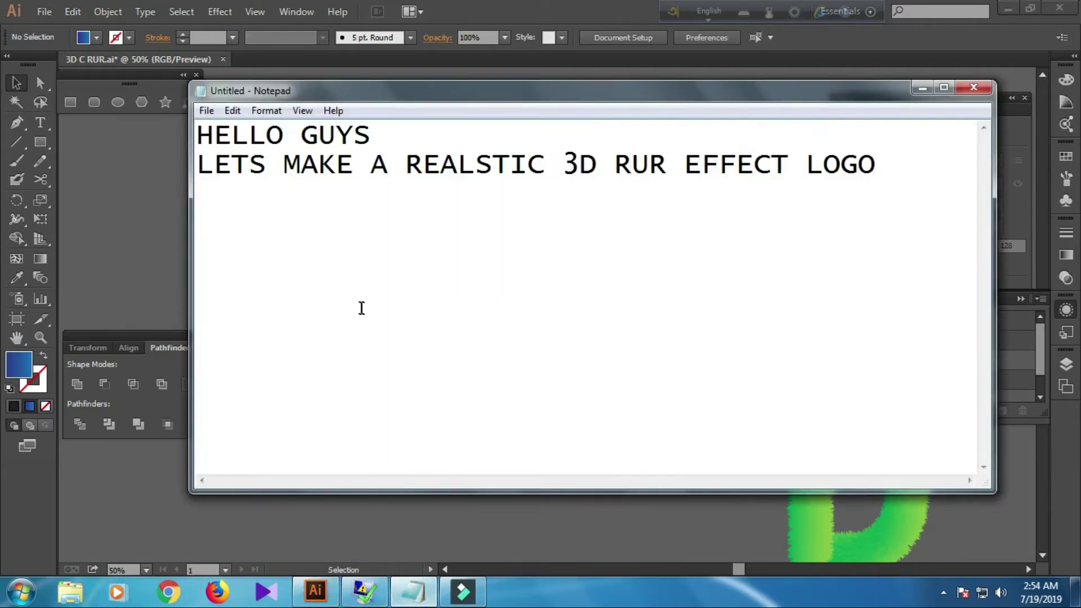
Add the line 'CNTL 2 TO LOCK THE SHAPE' to the note and return to Illustrator
text(CNTL 2 TO LOCK THE SHAPE)
key(Return)
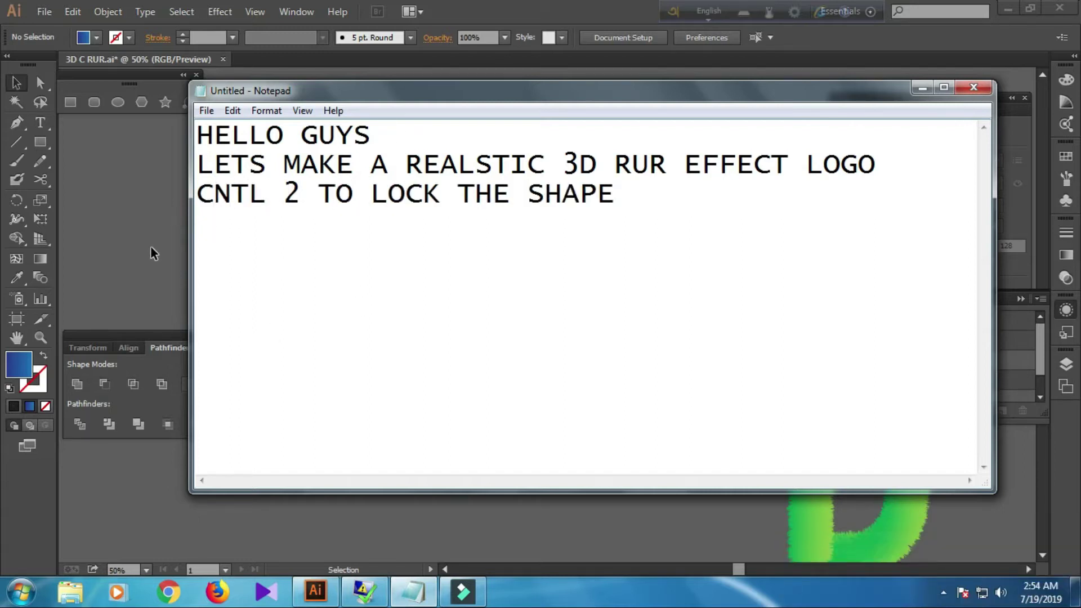
click(137, 241)
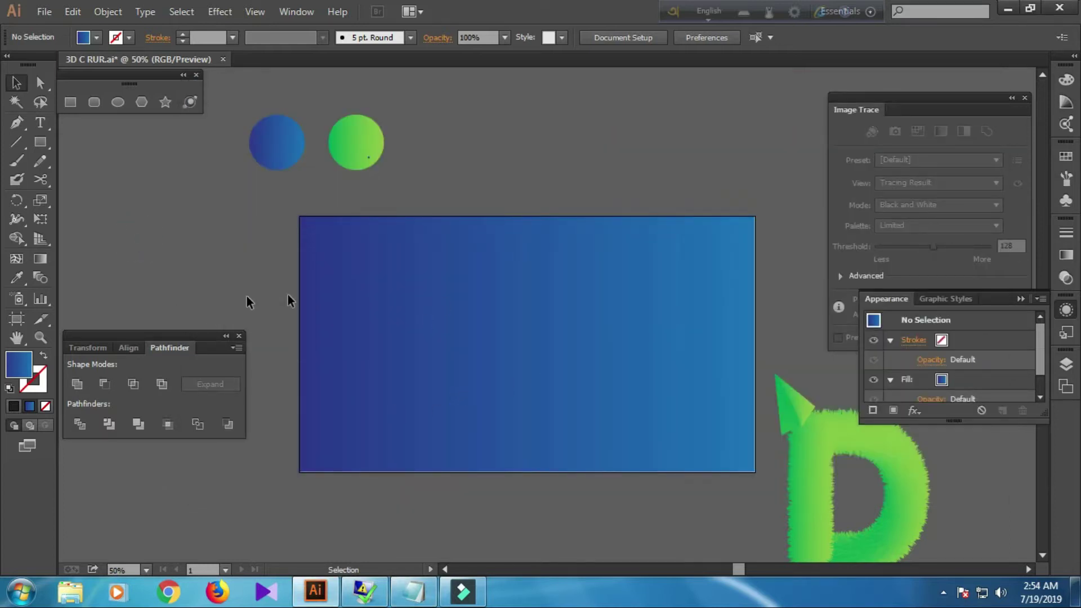
Add a text object on the blue background, then enlarge and reposition the resulting T
click(41, 123)
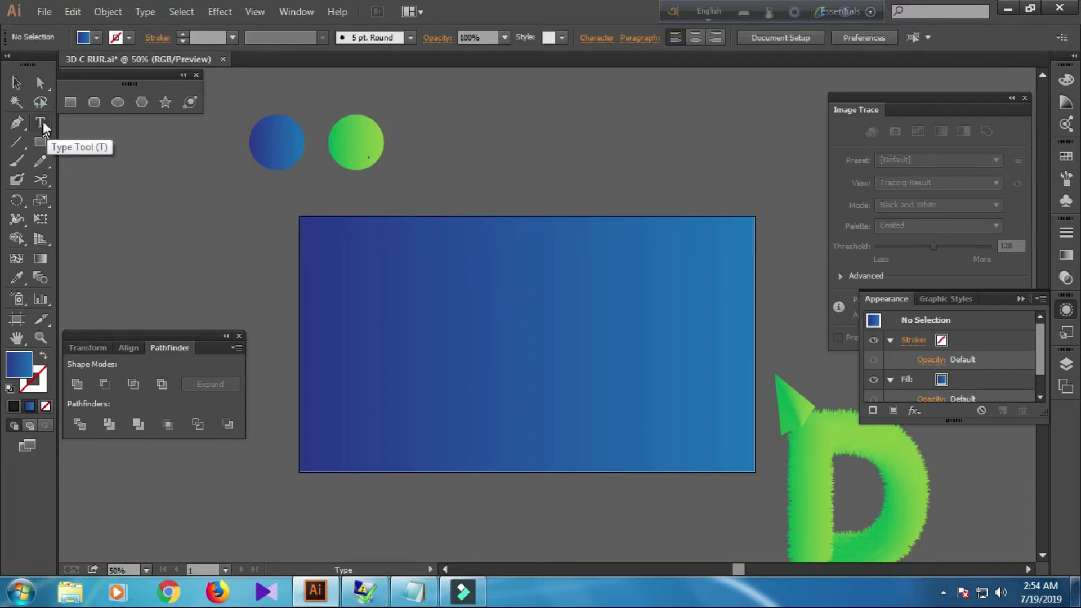
click(410, 297)
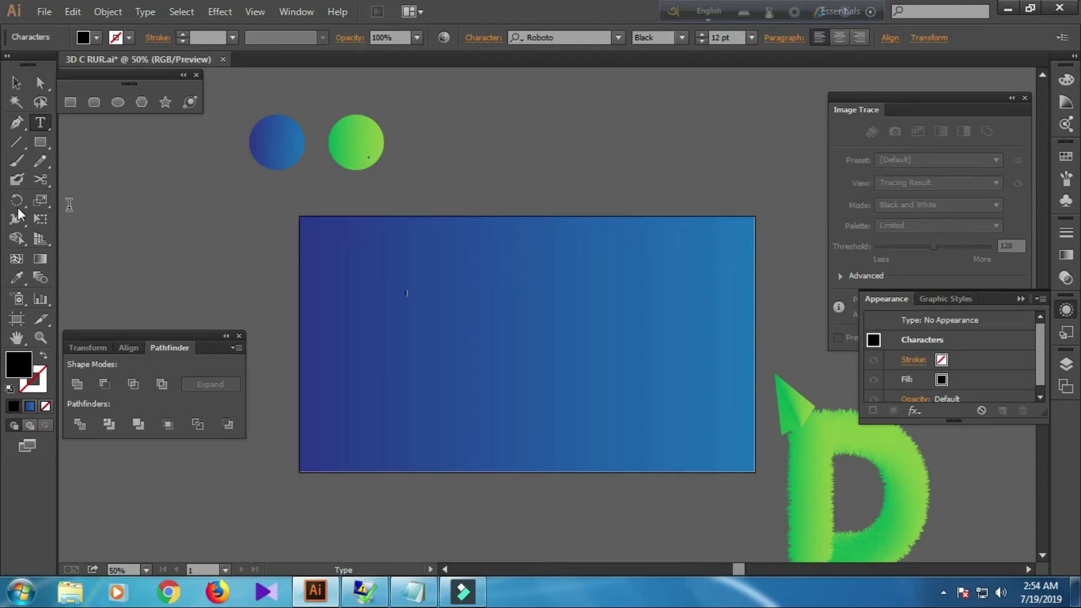
click(16, 83)
drag(417, 315, 592, 419)
drag(404, 287, 470, 354)
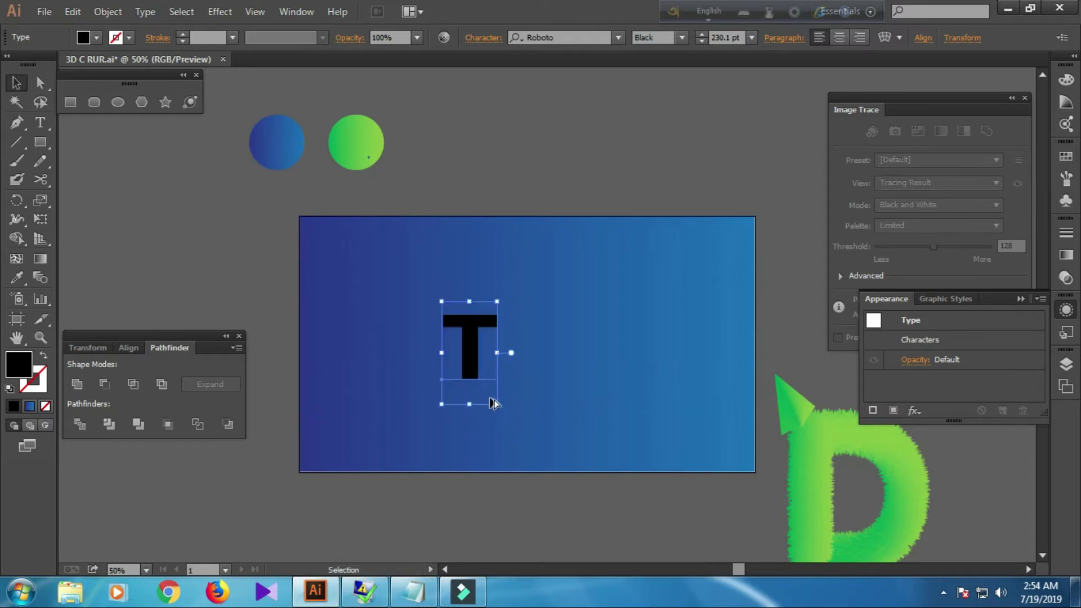
click(17, 123)
Add a black Roboto D, move the T off the artboard left, and enlarge the D to about 422 pt
click(35, 123)
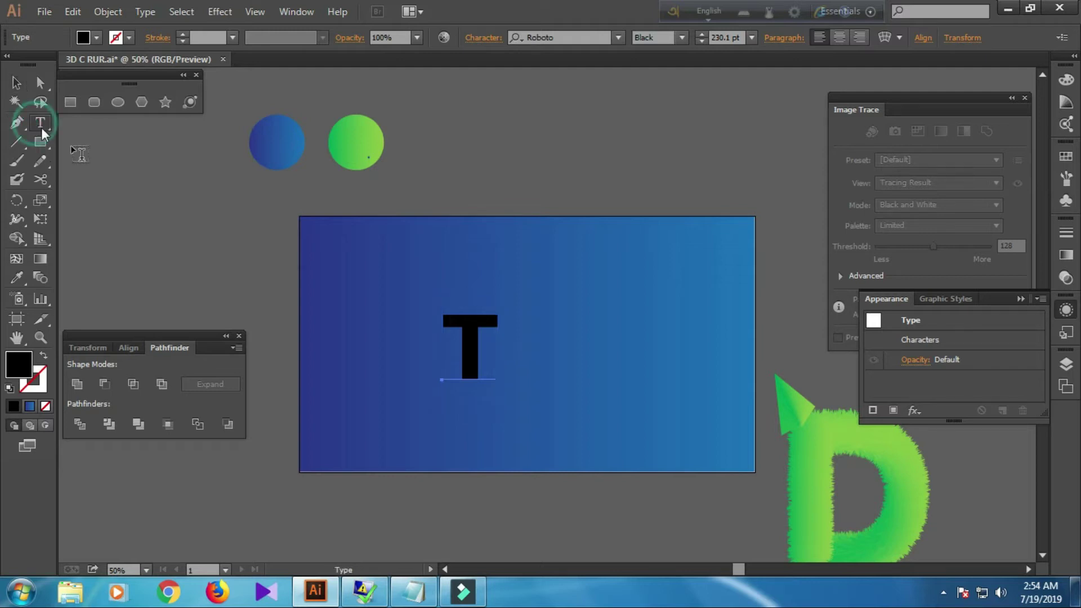
click(555, 311)
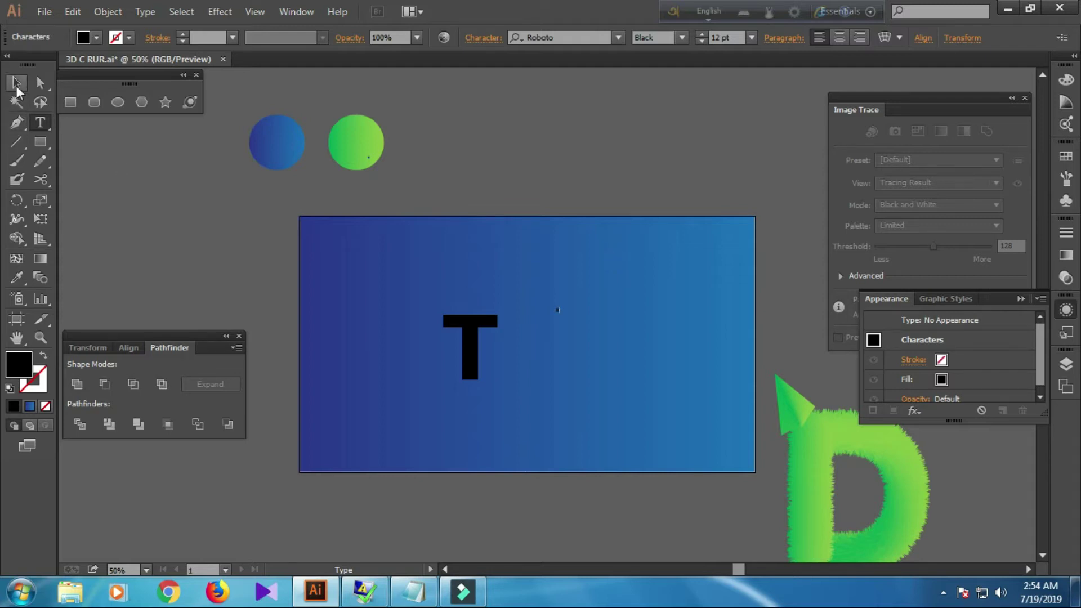
click(17, 84)
mouse_move(565, 316)
mouse_down()
mouse_move(641, 388)
mouse_move(611, 413)
mouse_up()
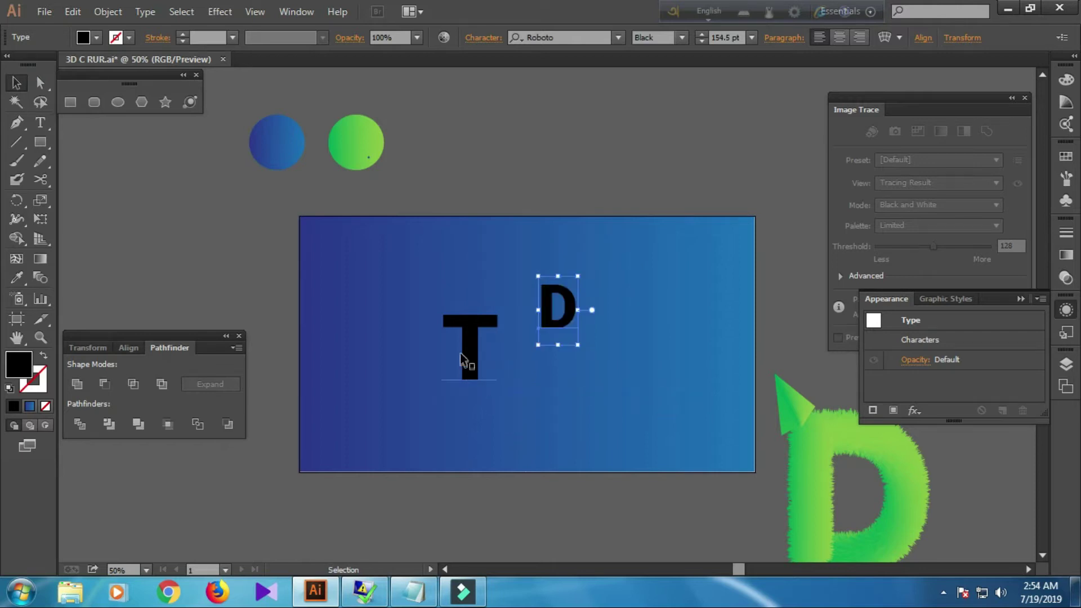
drag(471, 360, 151, 262)
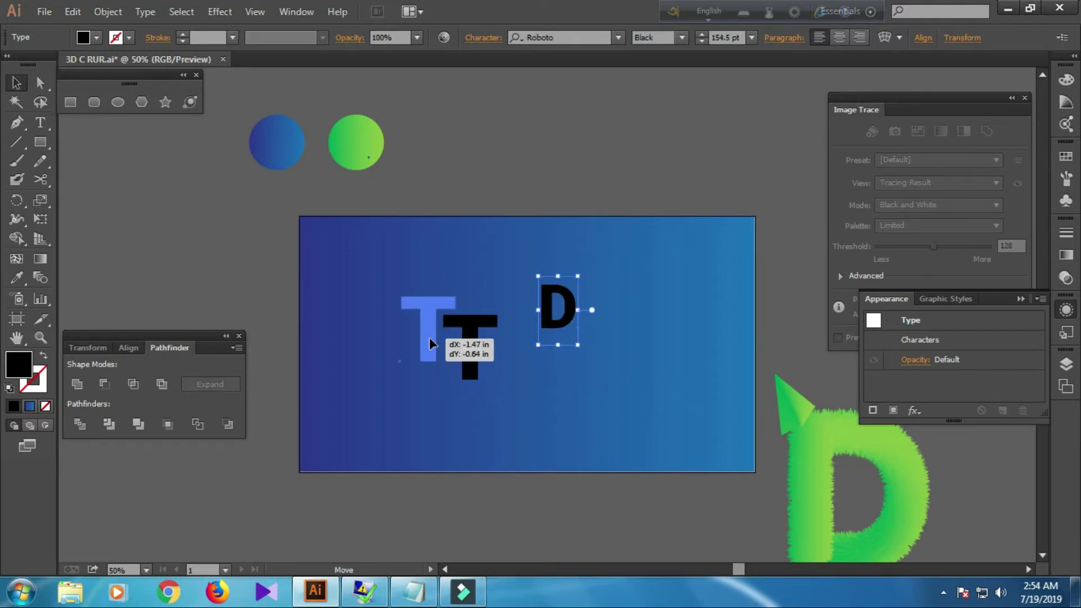
click(569, 313)
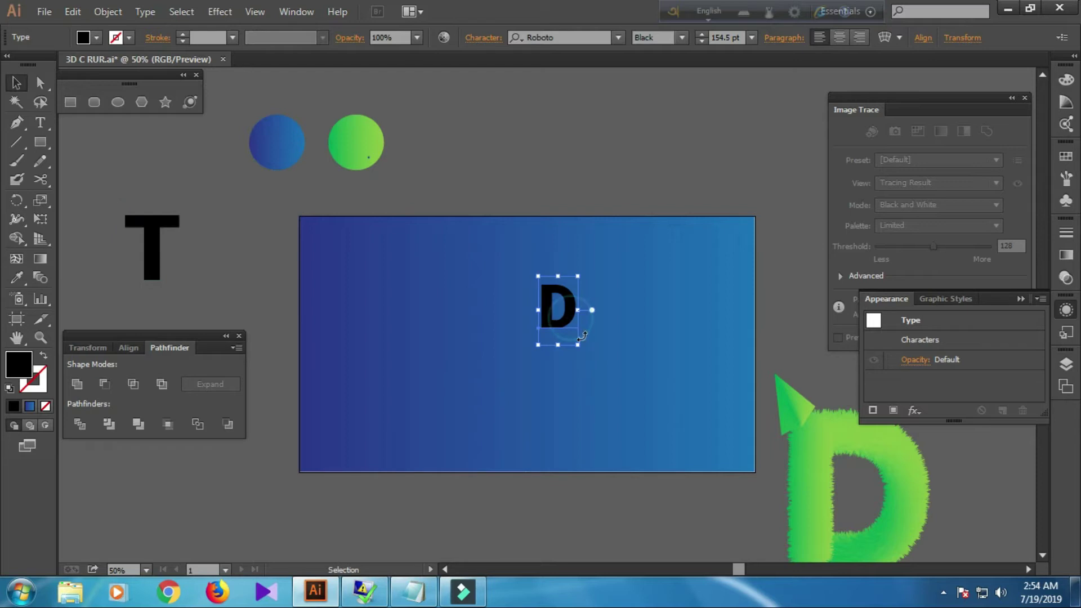
mouse_move(576, 344)
mouse_down()
mouse_move(619, 373)
mouse_move(611, 403)
mouse_up()
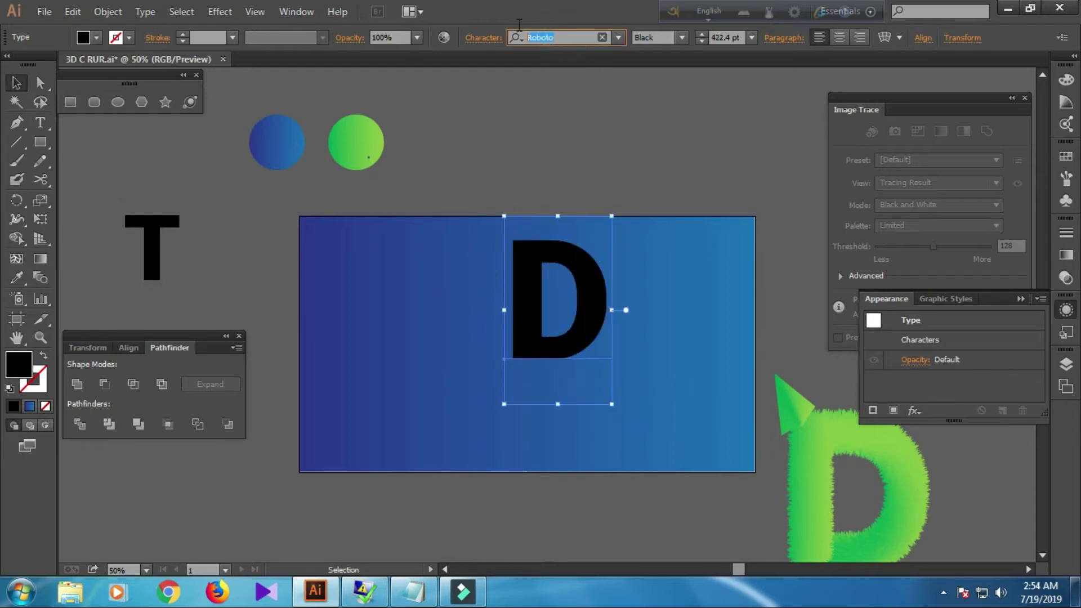
click(550, 103)
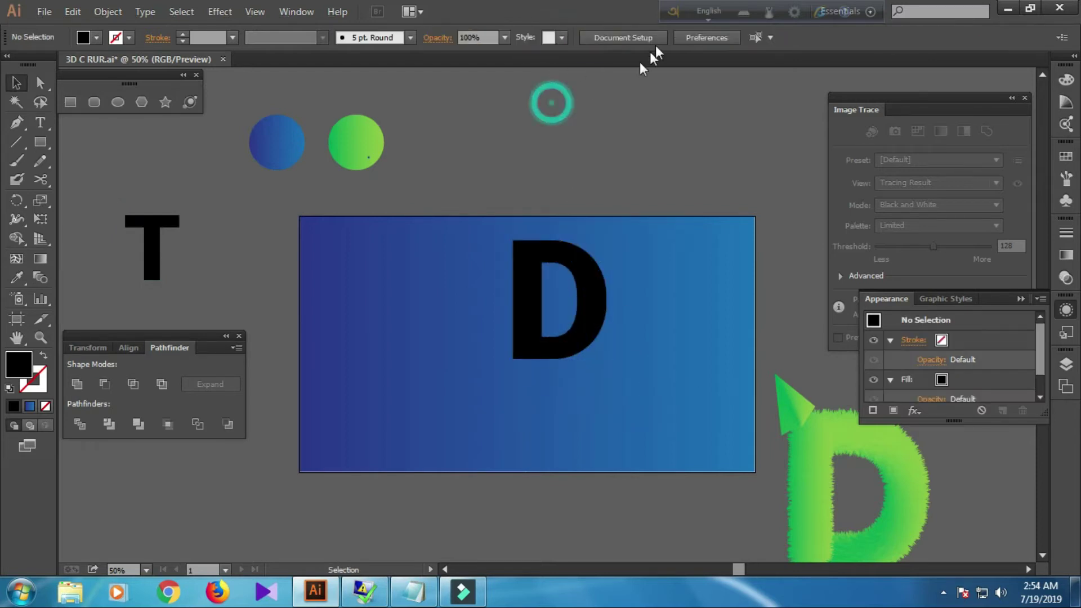
click(530, 255)
Add the line 'USE ROBOTO FONT' to the Notepad note, then return to Illustrator
click(445, 595)
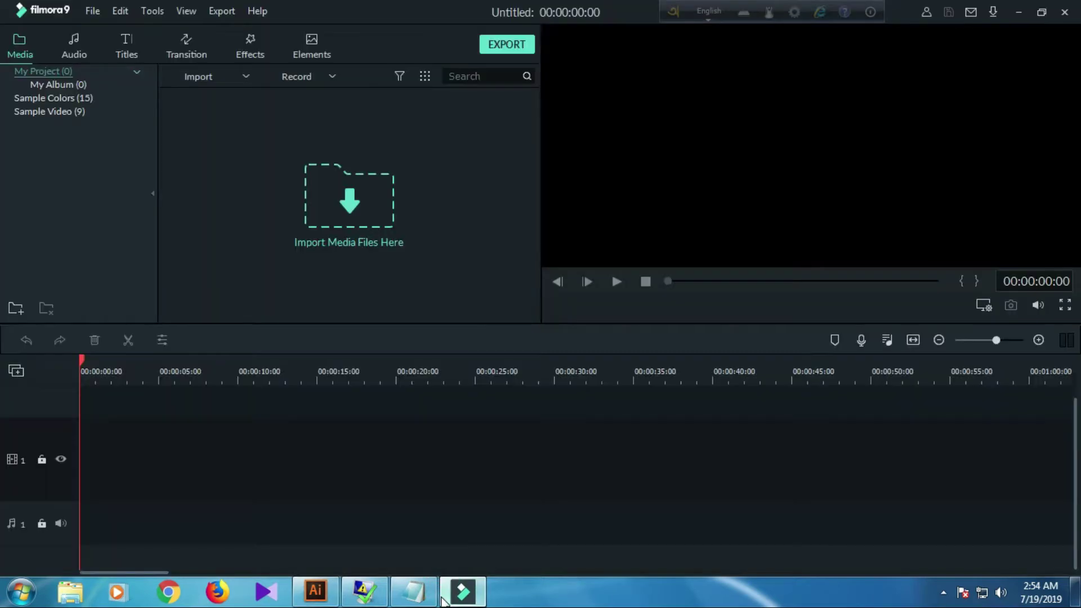
click(414, 591)
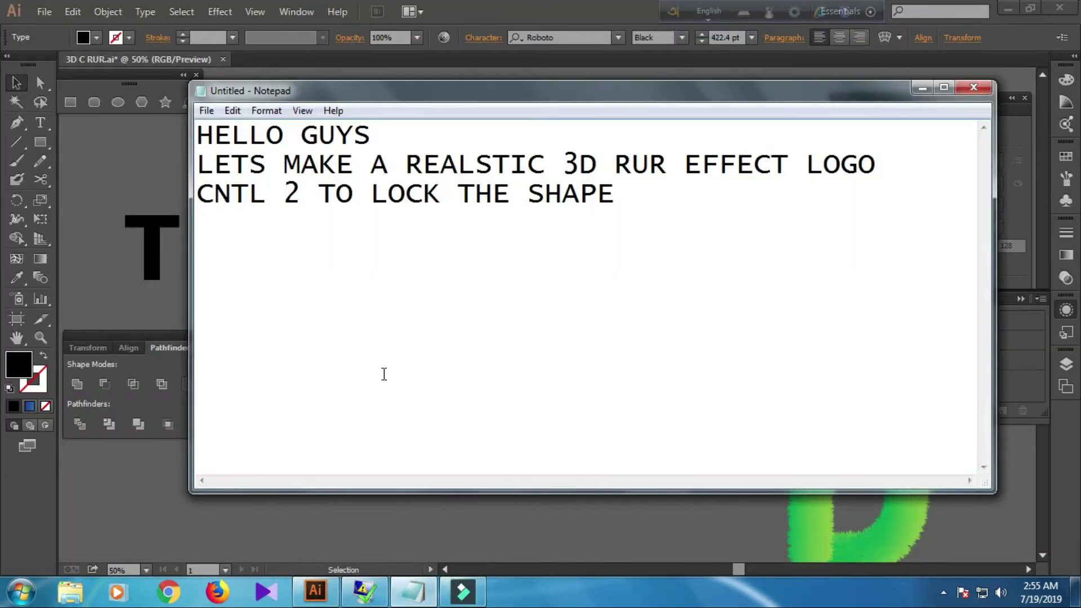
text(USE ROBOTO F)
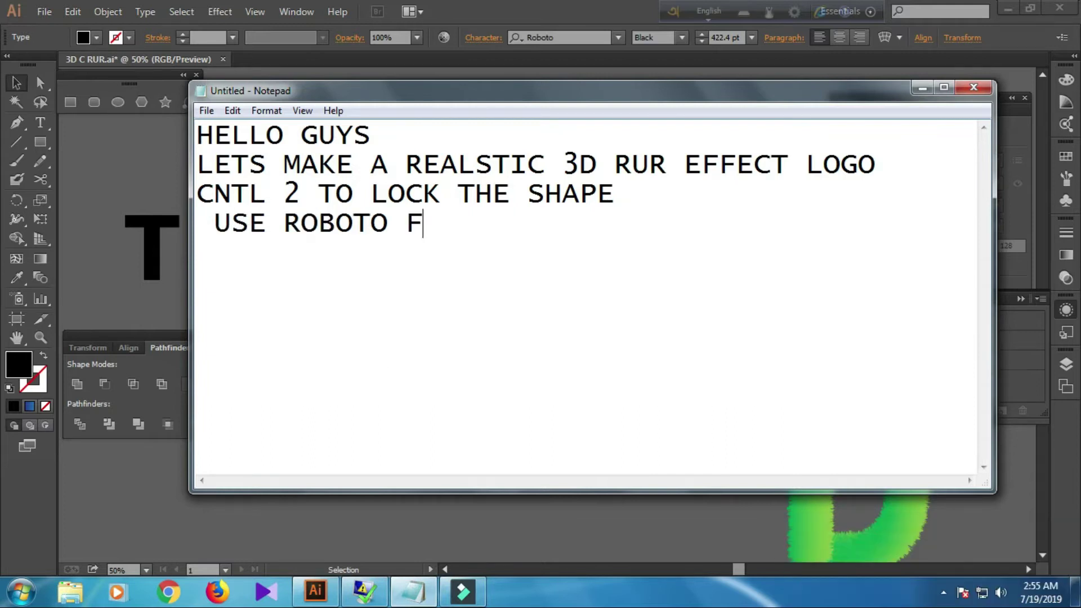
text(ONT)
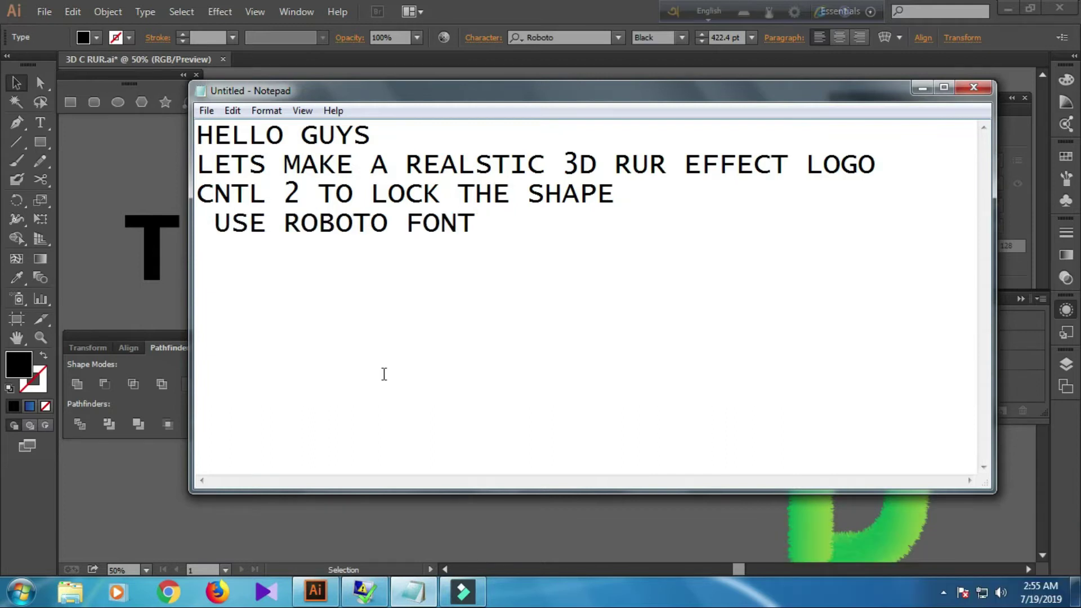
key(Return)
click(122, 316)
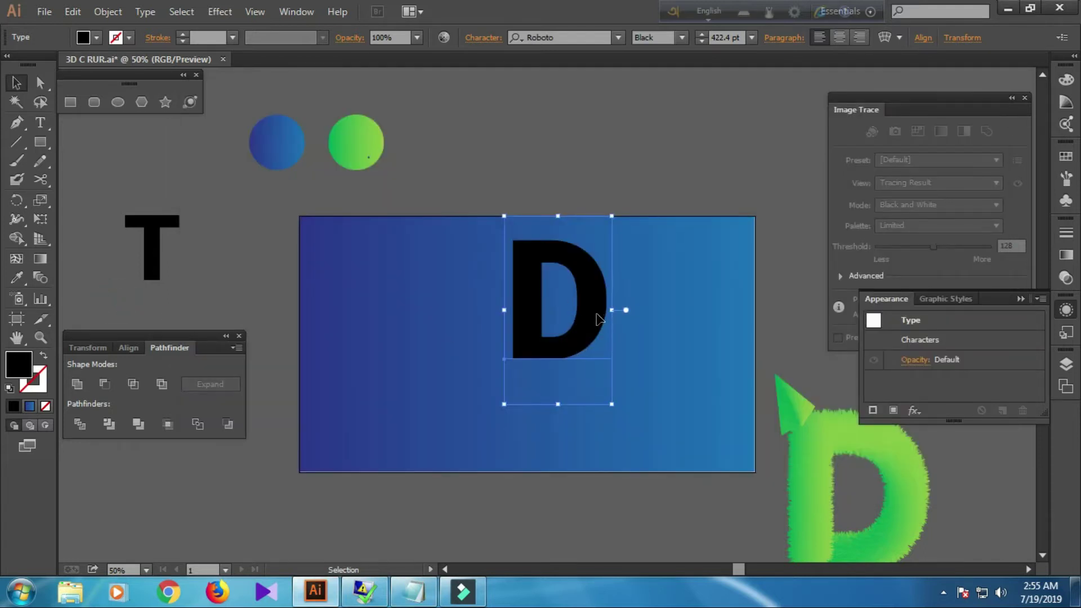
Swap the D's fill and stroke to a 1 pt black stroke and convert it to outlines
click(43, 359)
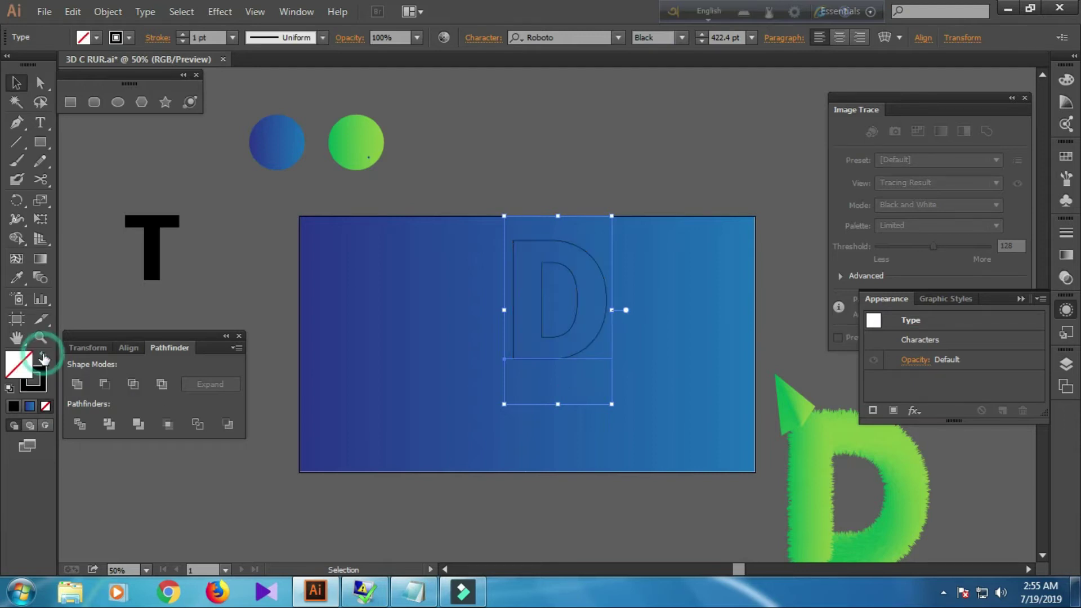
right_click(581, 320)
click(644, 429)
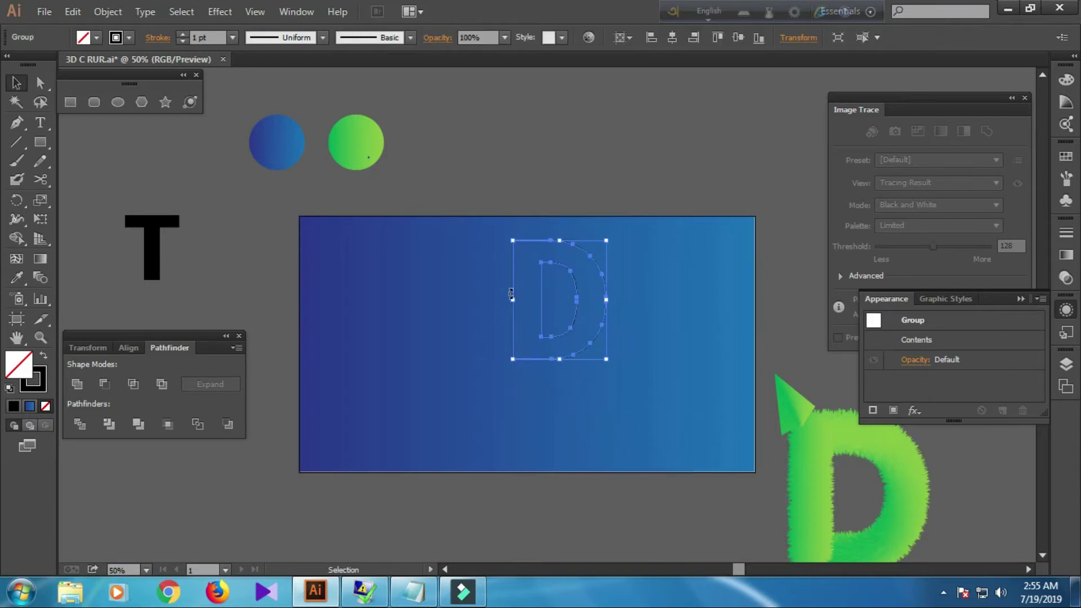
click(360, 327)
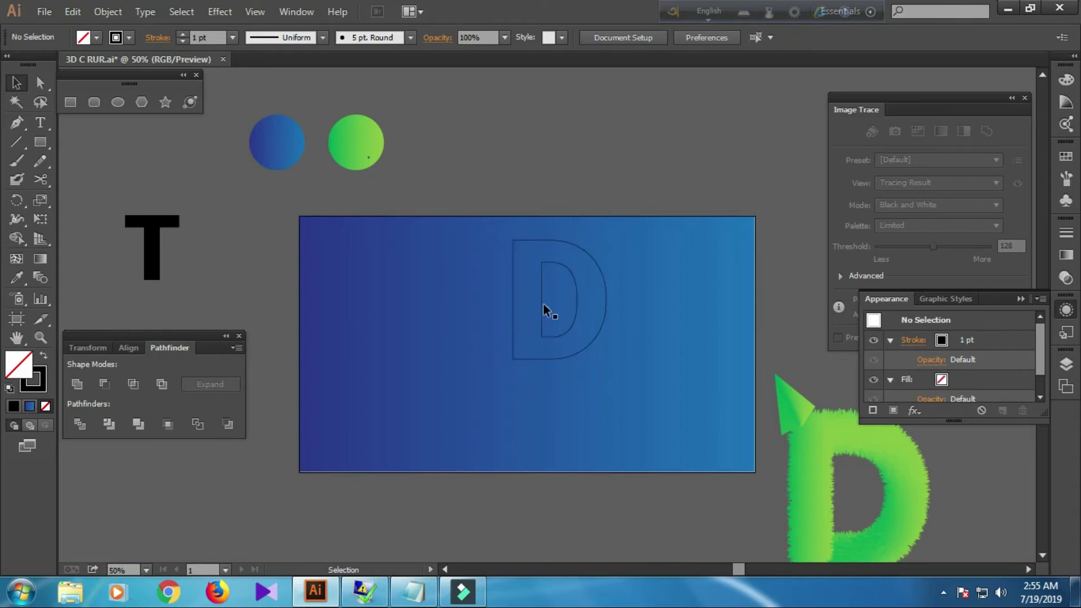
Delete the D's inner counter path anchors with Direct Selection, leaving only the outer outline
click(40, 84)
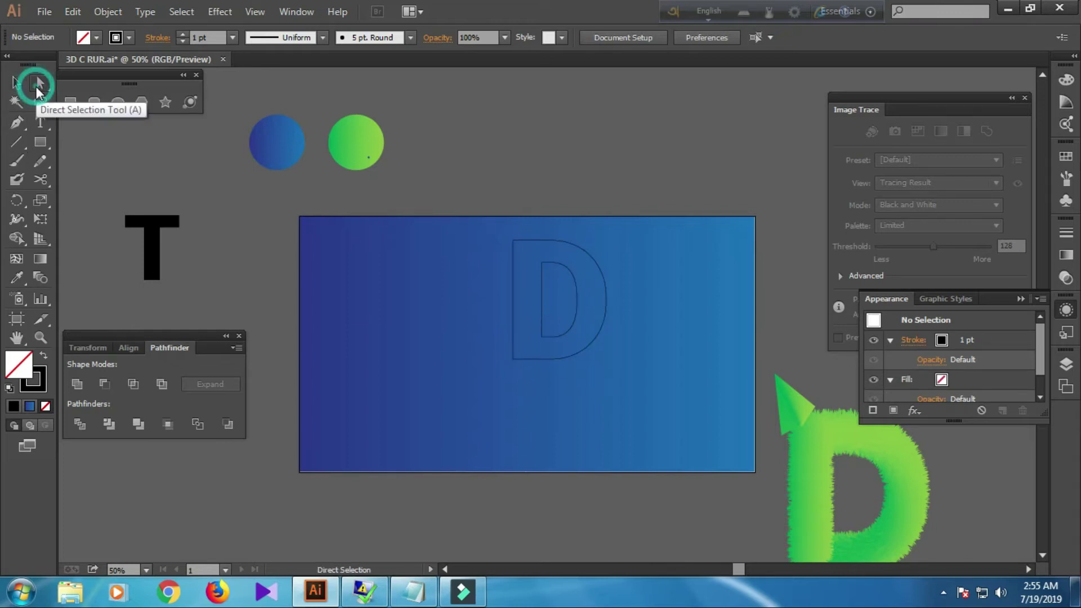
drag(551, 295, 584, 344)
key(Delete)
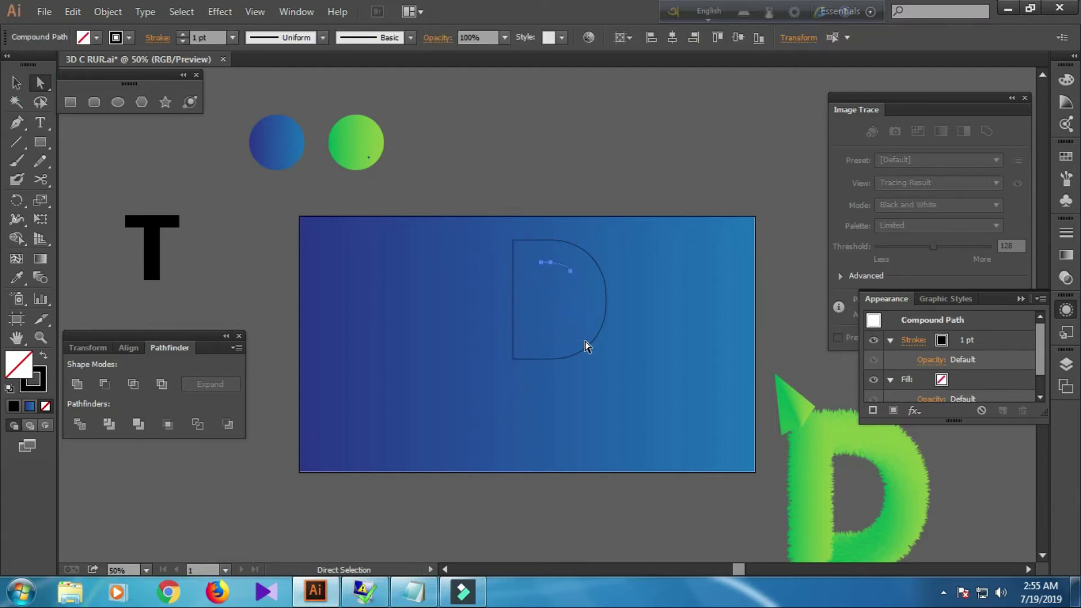
drag(534, 248, 576, 285)
key(Delete)
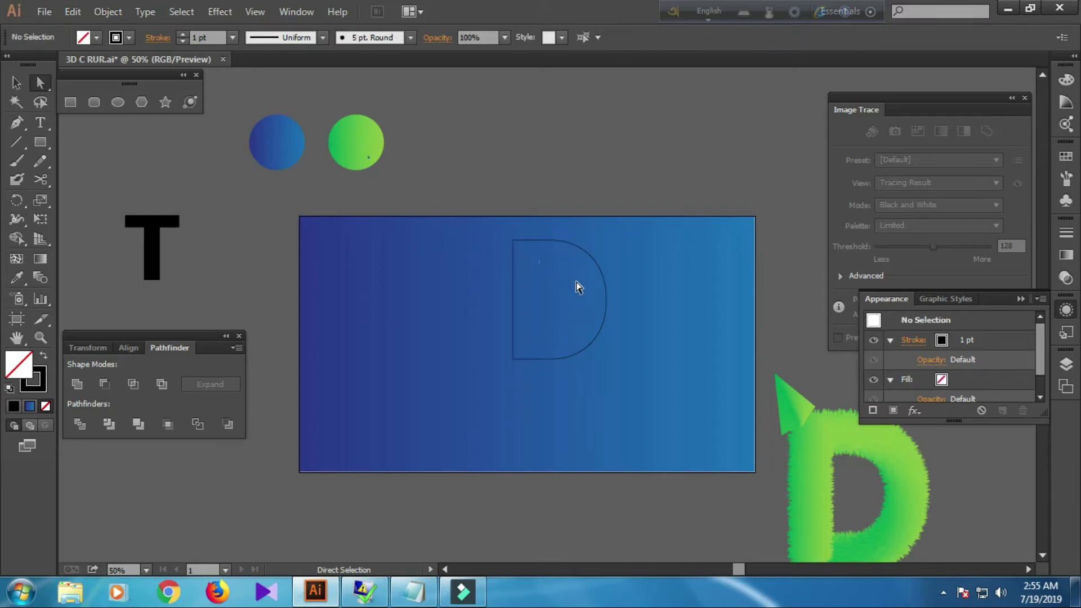
click(15, 82)
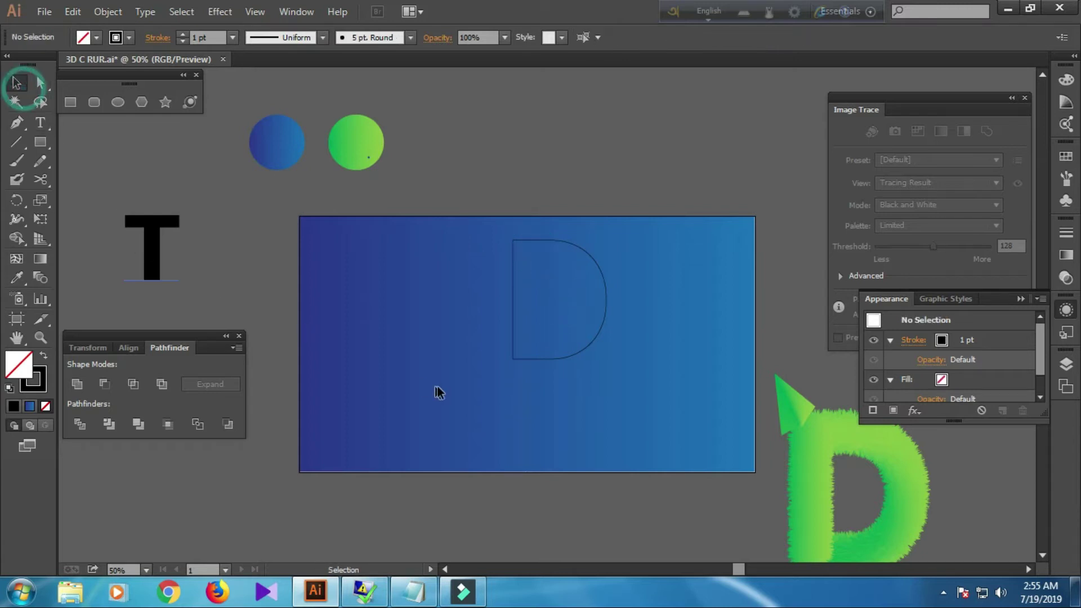
Add 'DELETE INNER PATH BECAUSE WE NEED ONE PATH TO BLEND' to the Notepad note
click(414, 591)
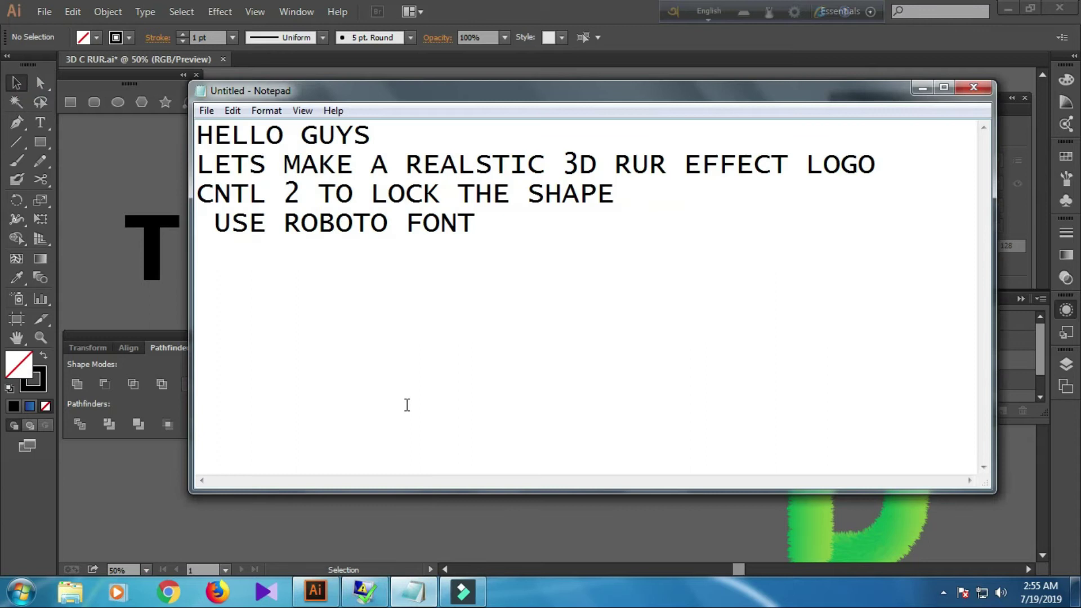
text(DELETE )
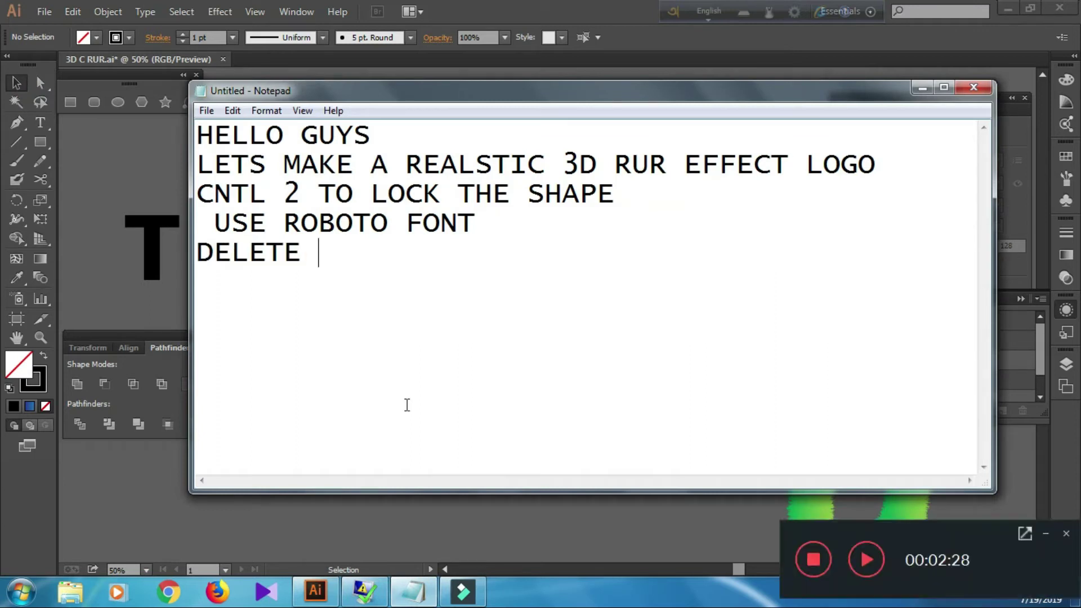
text(INNER PATH BECAUSE )
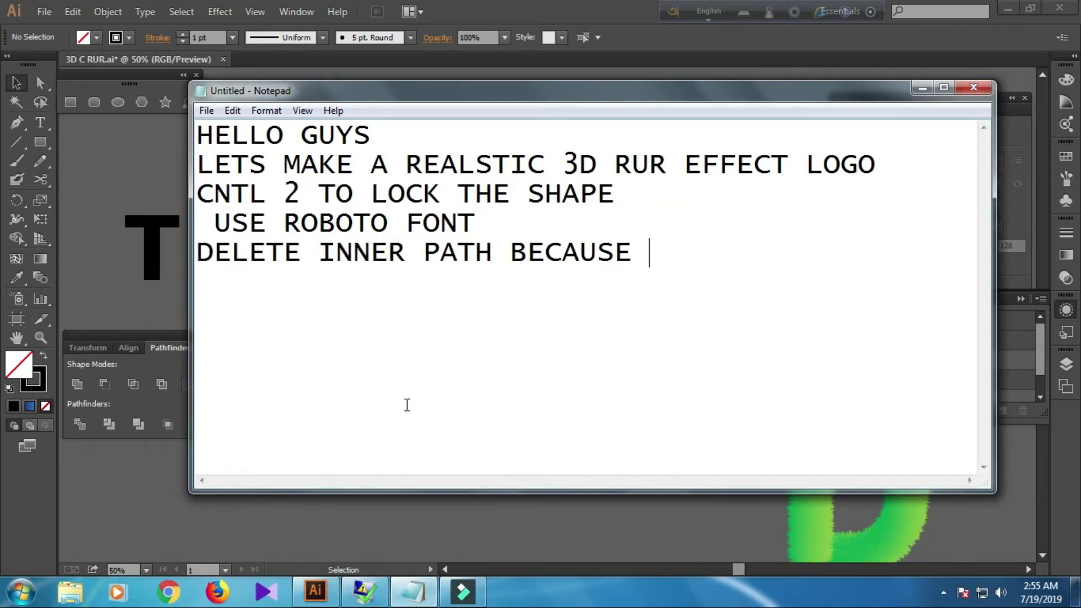
text(WE)
text( NEED ONE PATH)
key(Return)
text(TO )
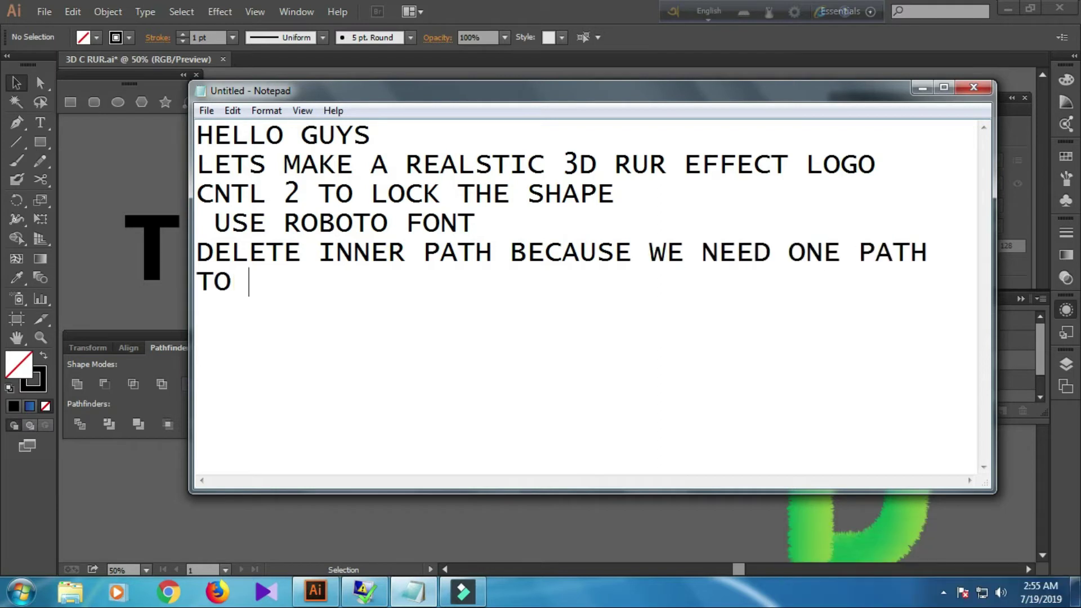
text(BLEND)
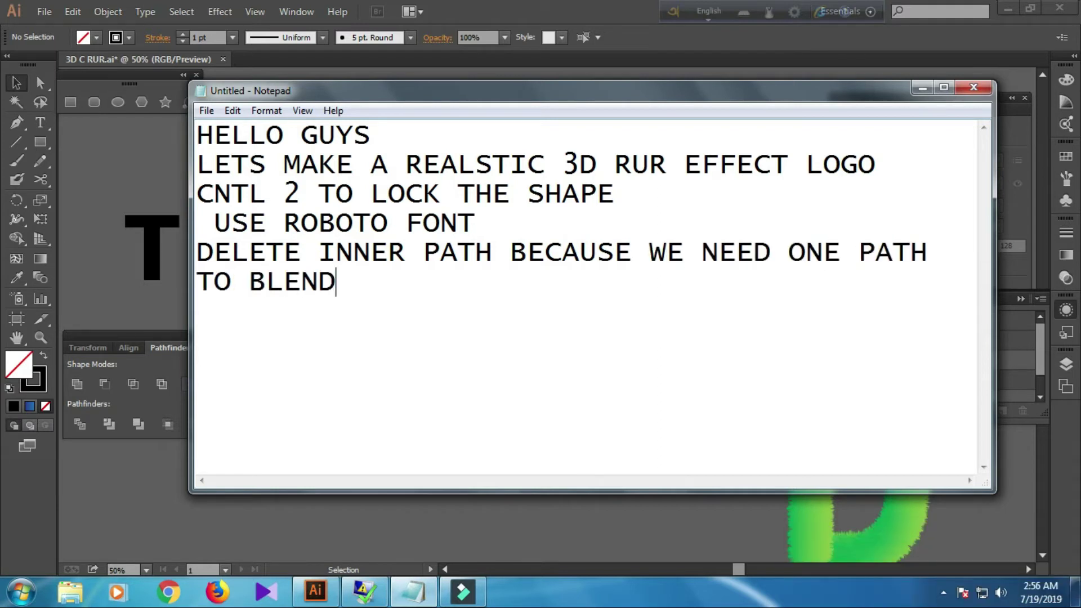
key(Return)
Cut the D outline open at its bottom-left anchor with the Scissors tool
click(186, 521)
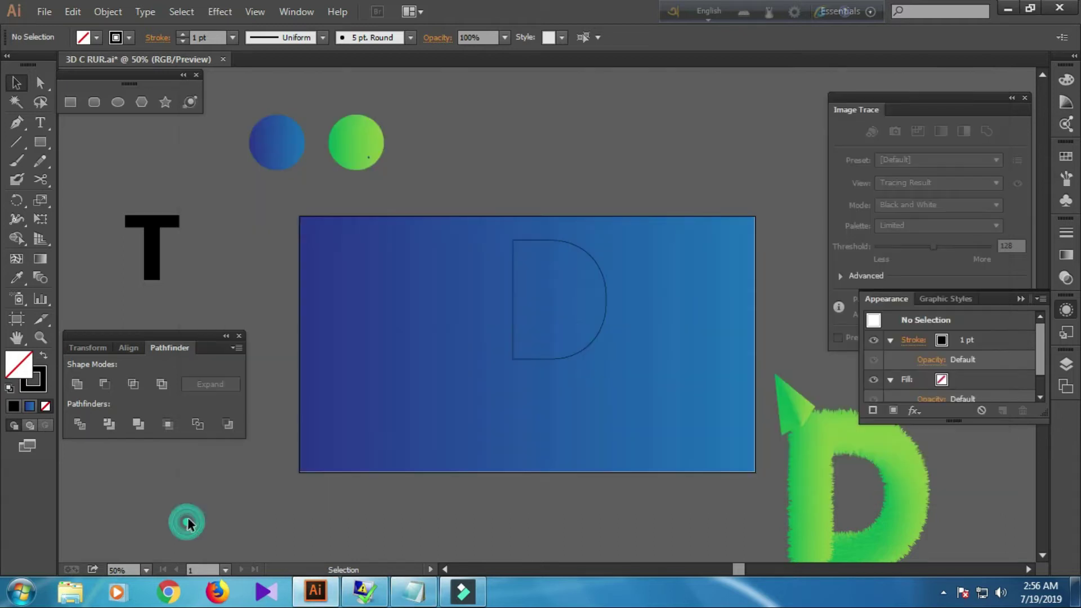
click(513, 320)
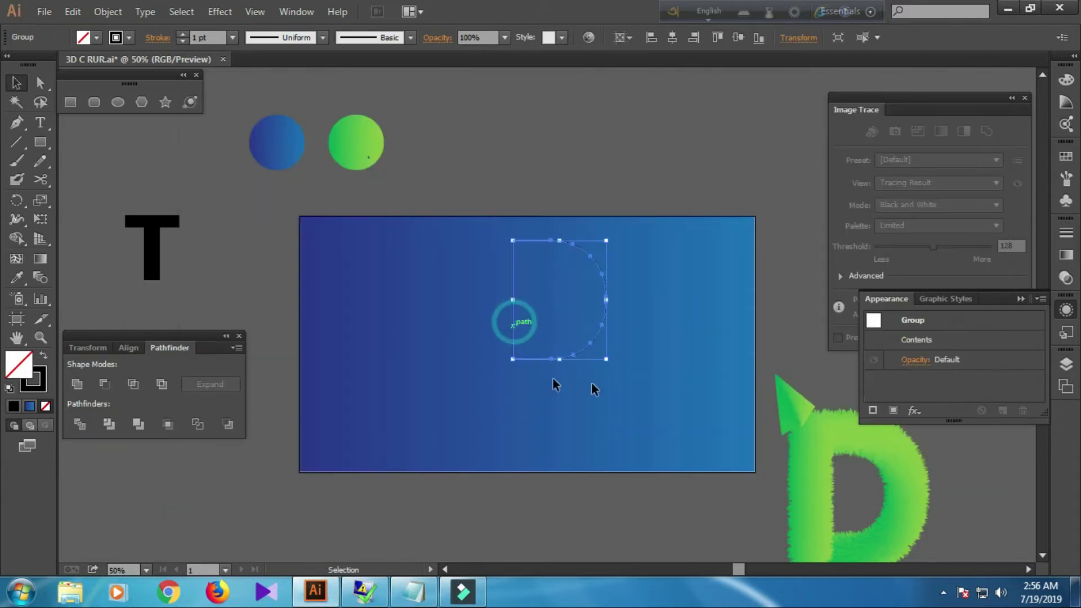
click(40, 180)
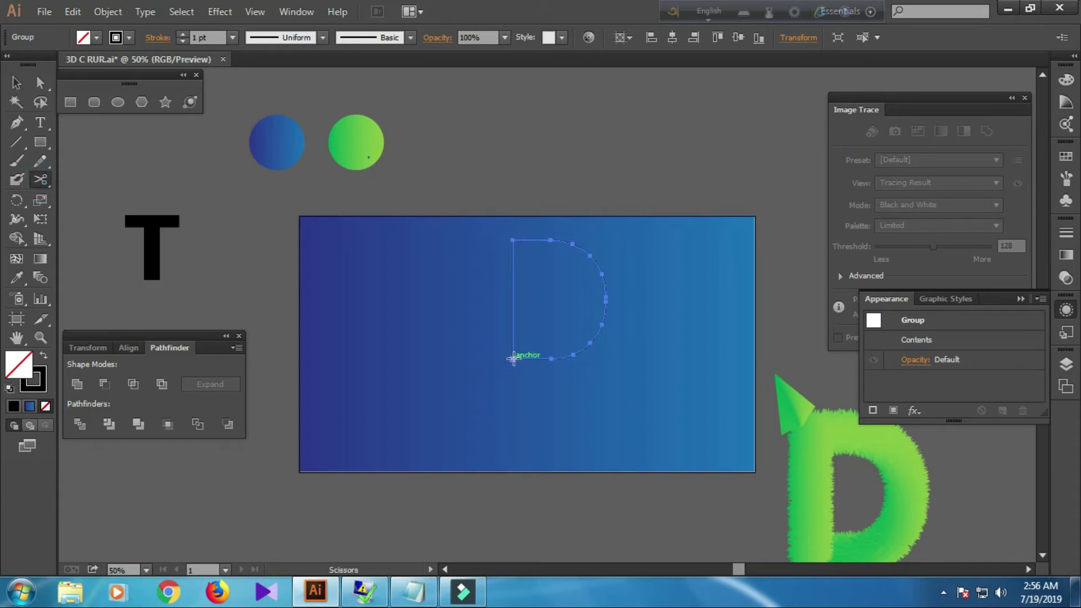
click(513, 357)
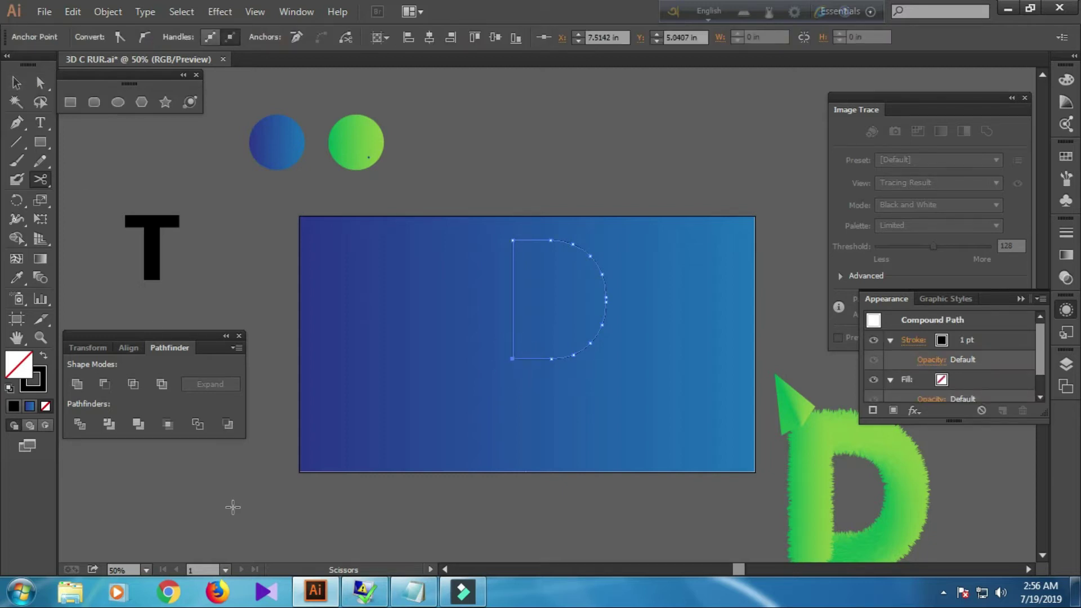
Inspect the cut anchor with Direct Selection, deselect, and bring Notepad forward
click(42, 84)
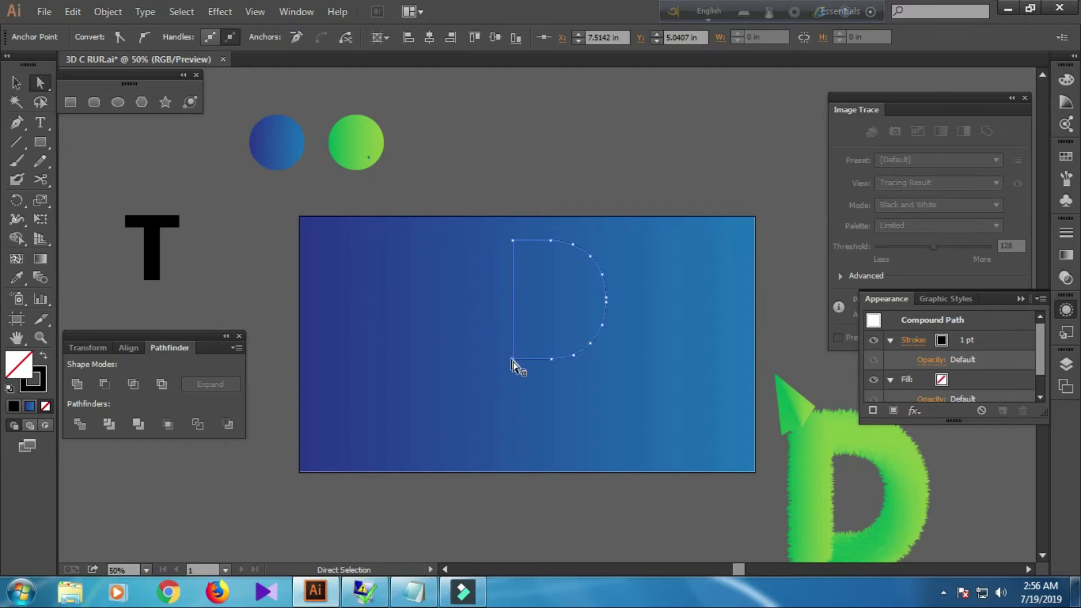
mouse_move(512, 359)
mouse_down()
mouse_move(499, 359)
mouse_move(513, 358)
mouse_up()
click(477, 392)
drag(478, 284, 557, 518)
click(448, 356)
click(413, 591)
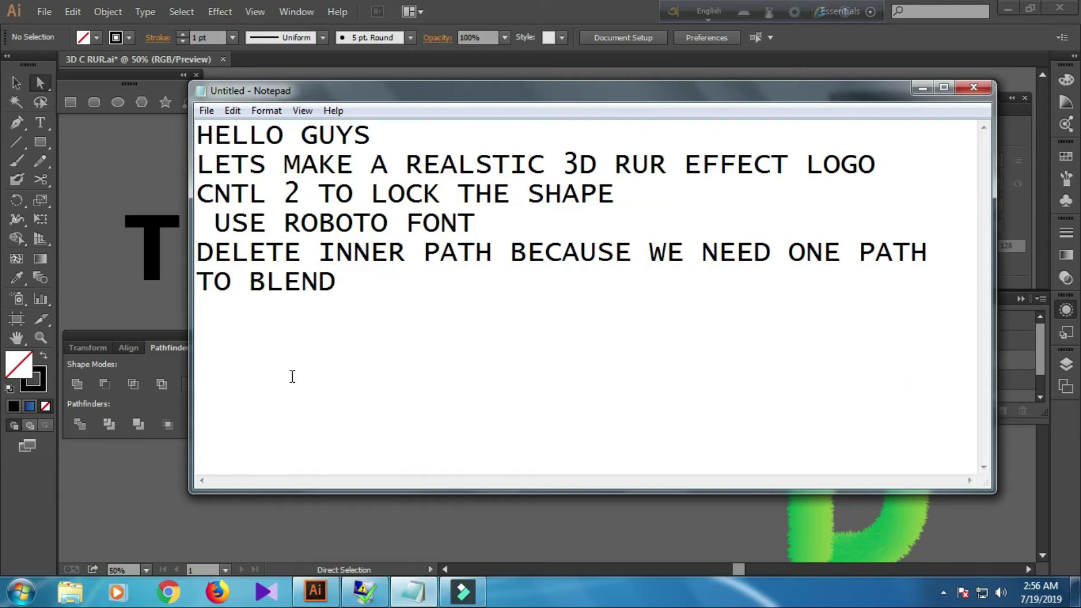
Add the note lines 'NOW HAVE TO CUT THE PATH' and 'COZ WE NEED PATH WITH START AND END POINT', then return to Illustrator
text(NOW HAVE T)
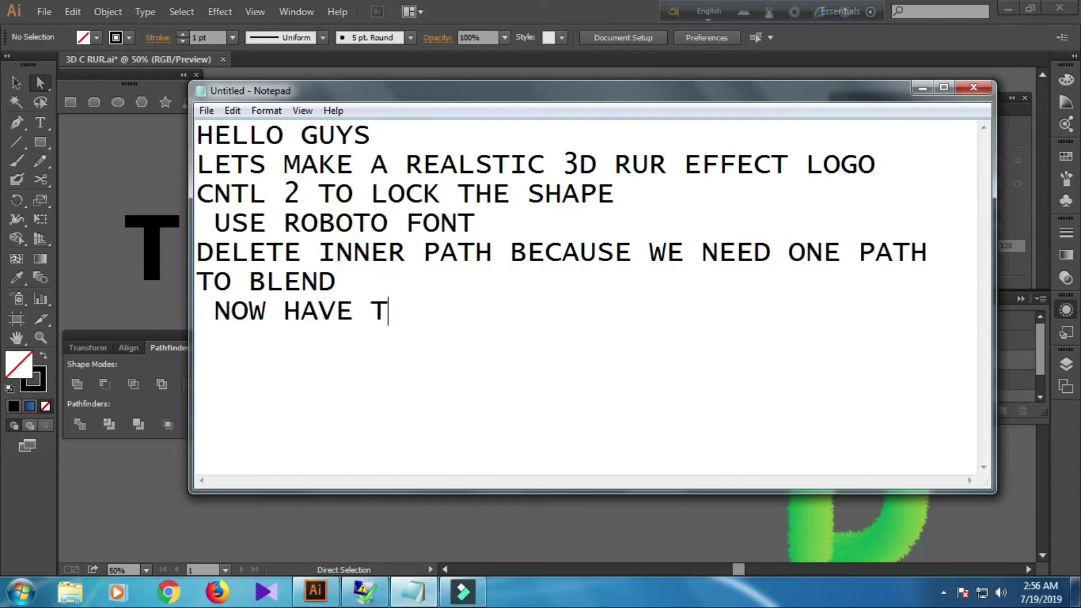
text(O CUT THE PATH)
key(Return)
text(COZ )
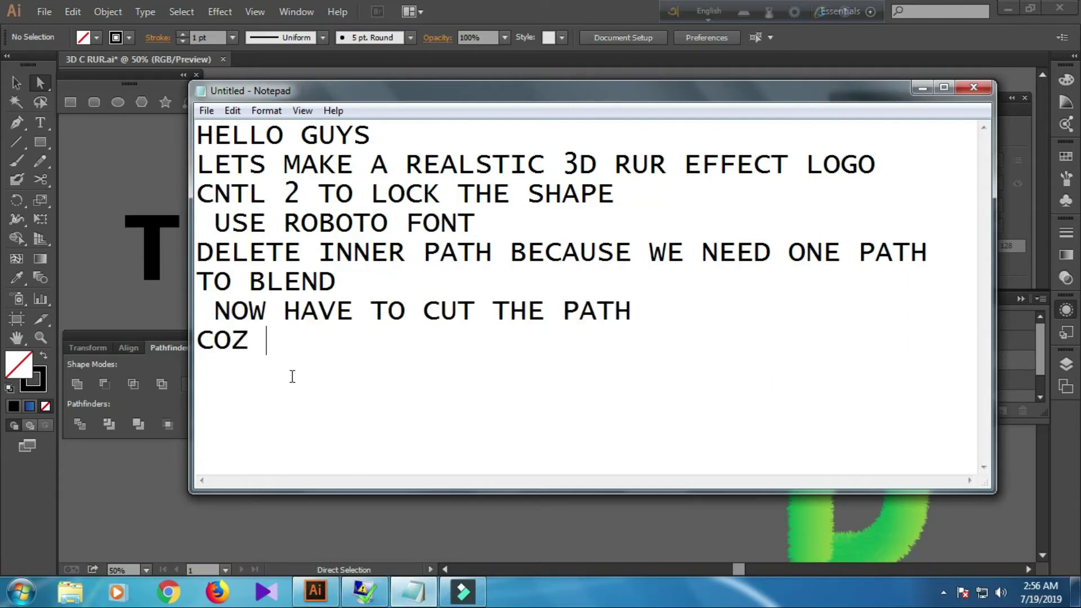
text(WE NEED PATH WITH ST)
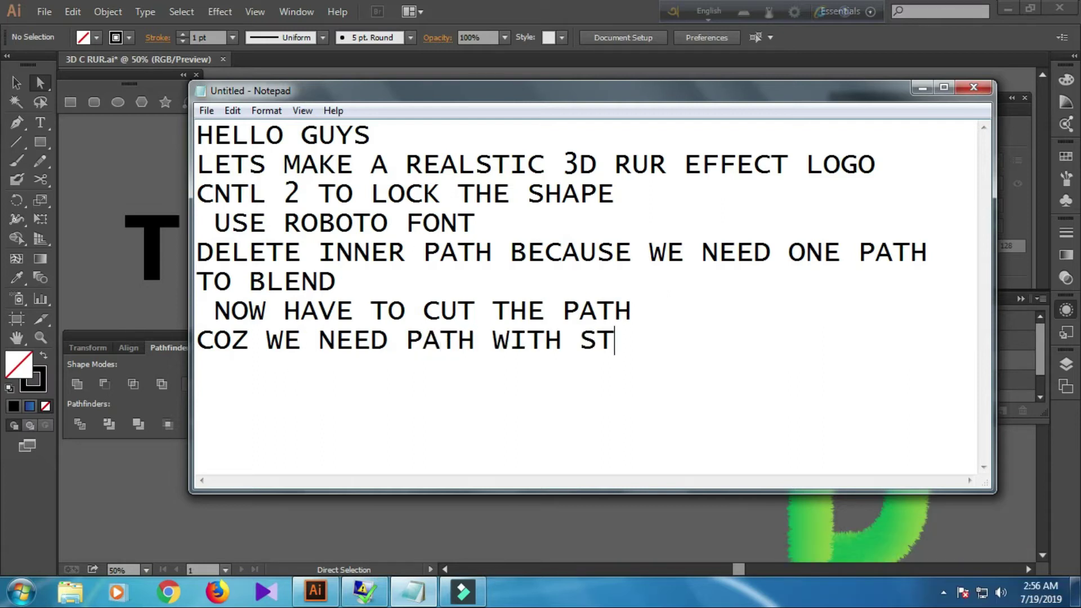
text(ART AND END POINT)
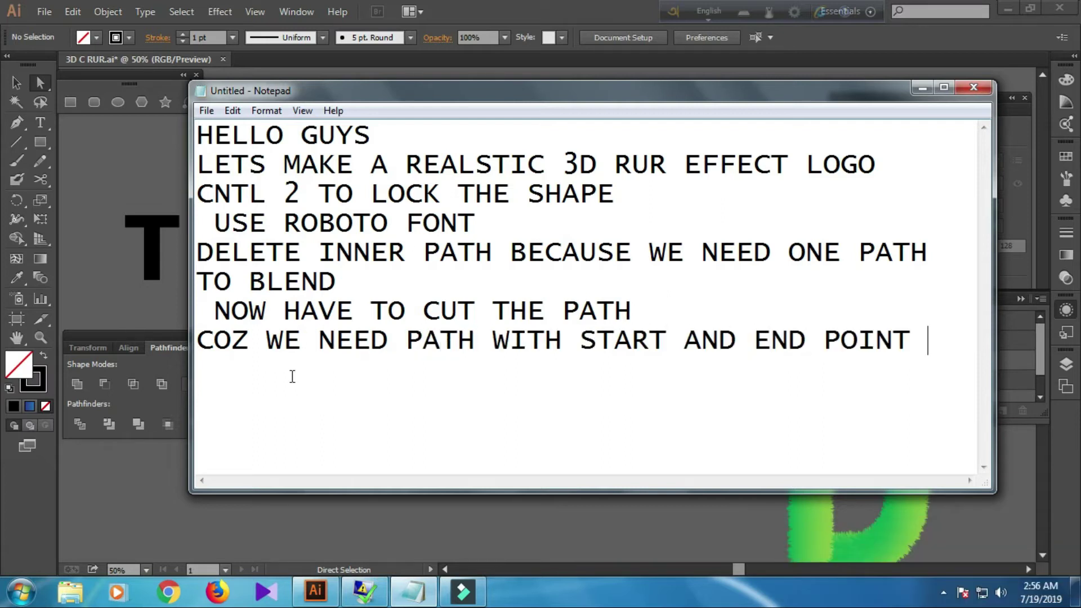
click(107, 297)
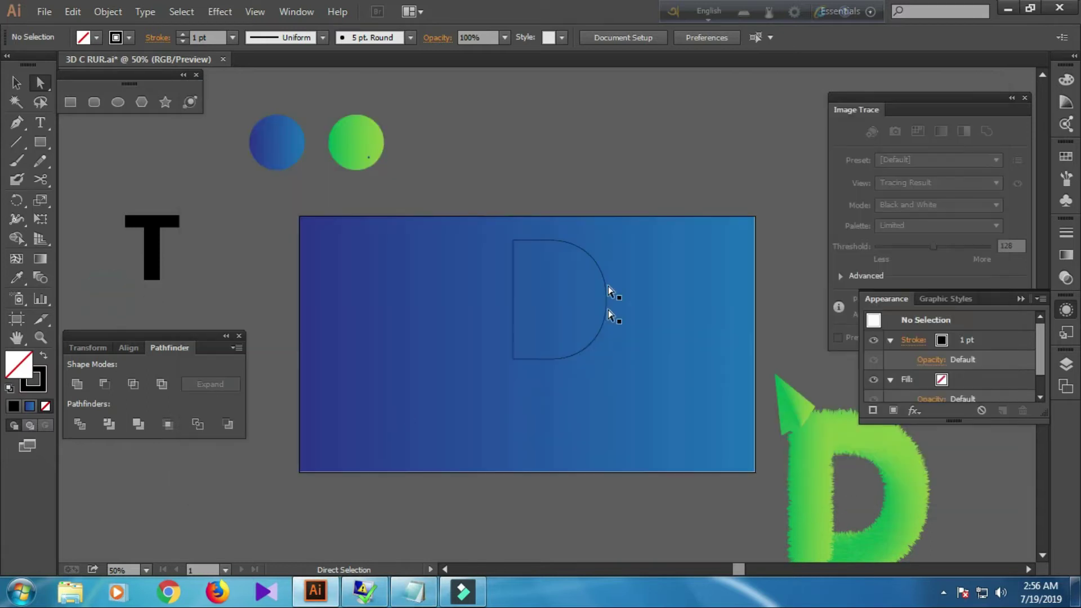
Give a small circle left of the D the green gradient using the Eyedropper
click(601, 333)
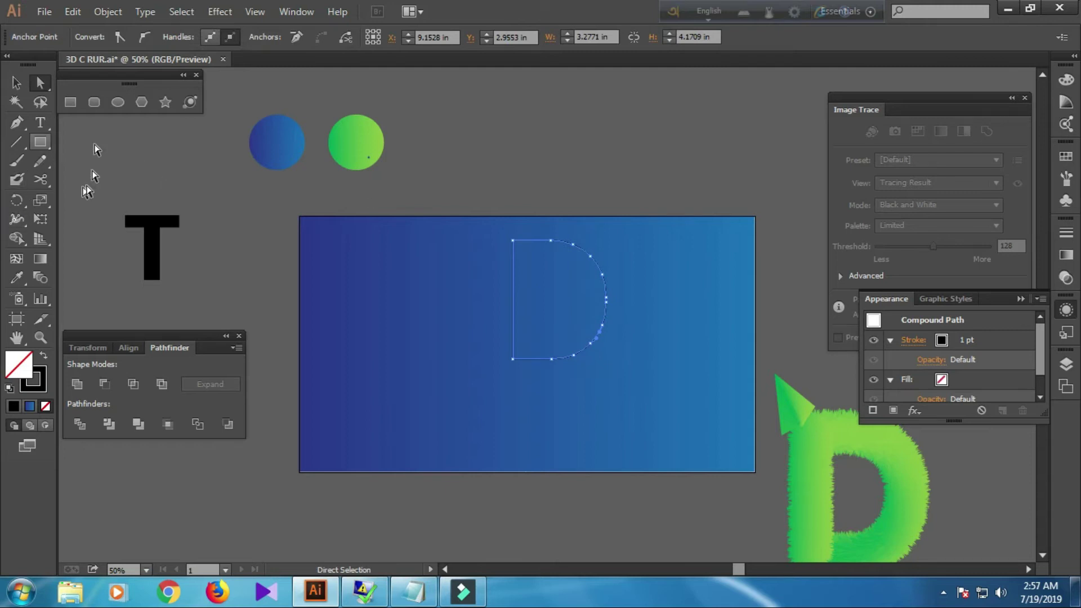
click(117, 102)
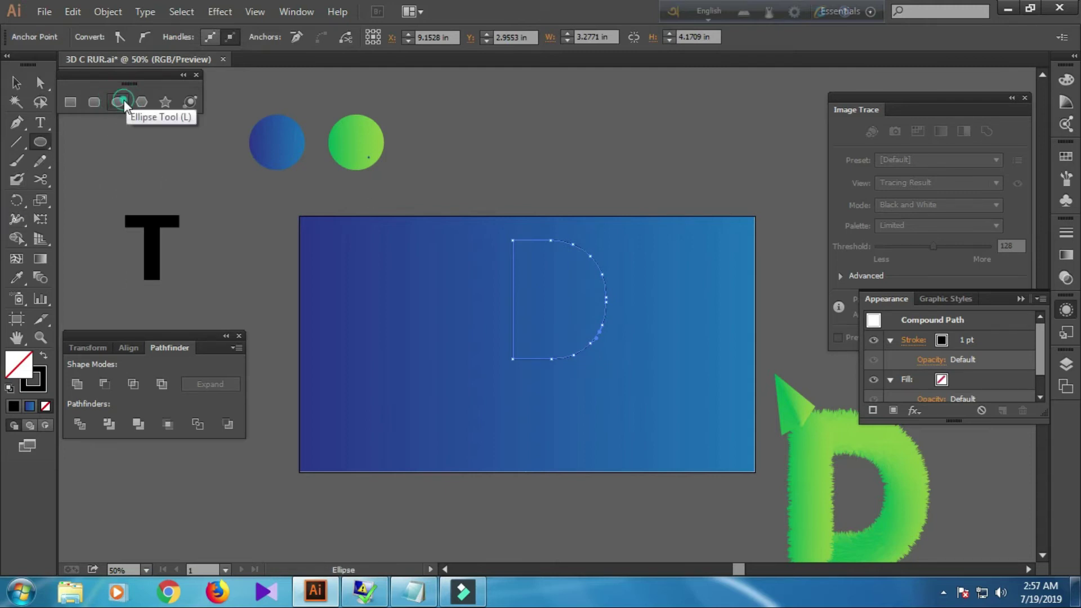
mouse_move(417, 304)
mouse_down()
mouse_move(427, 319)
mouse_move(440, 307)
mouse_up()
key(Delete)
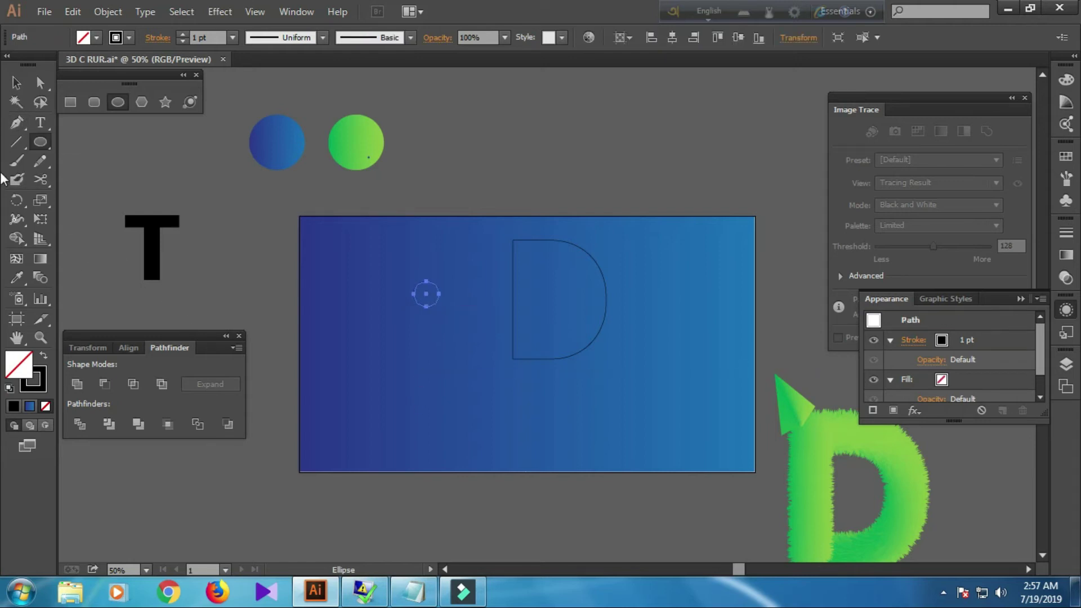
click(17, 277)
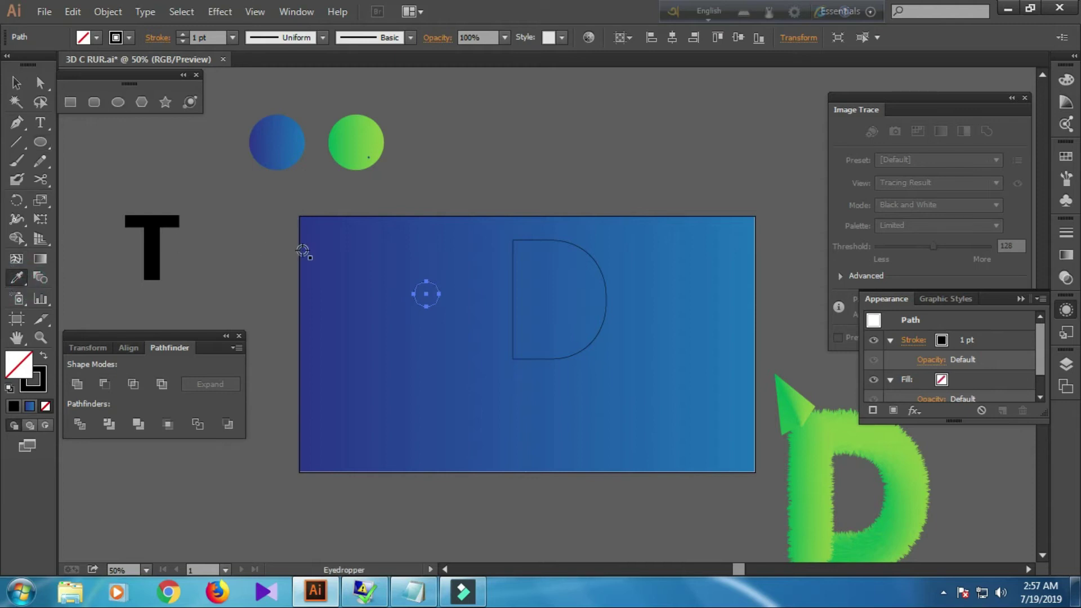
click(356, 154)
Duplicate the green circle straight down and select both circles
click(16, 83)
drag(426, 293, 424, 407)
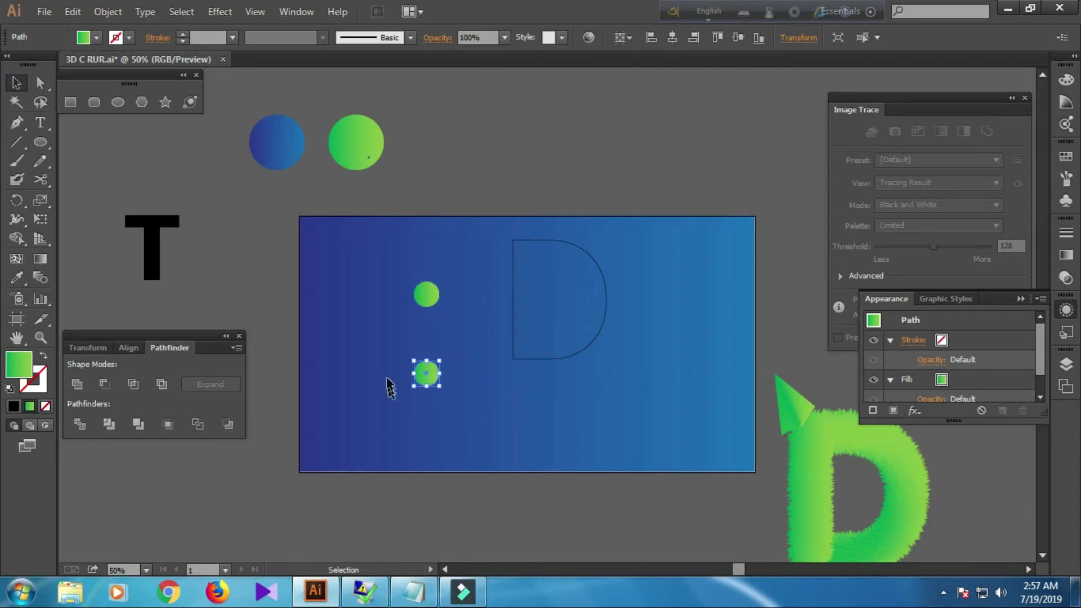
click(389, 372)
drag(404, 275, 453, 394)
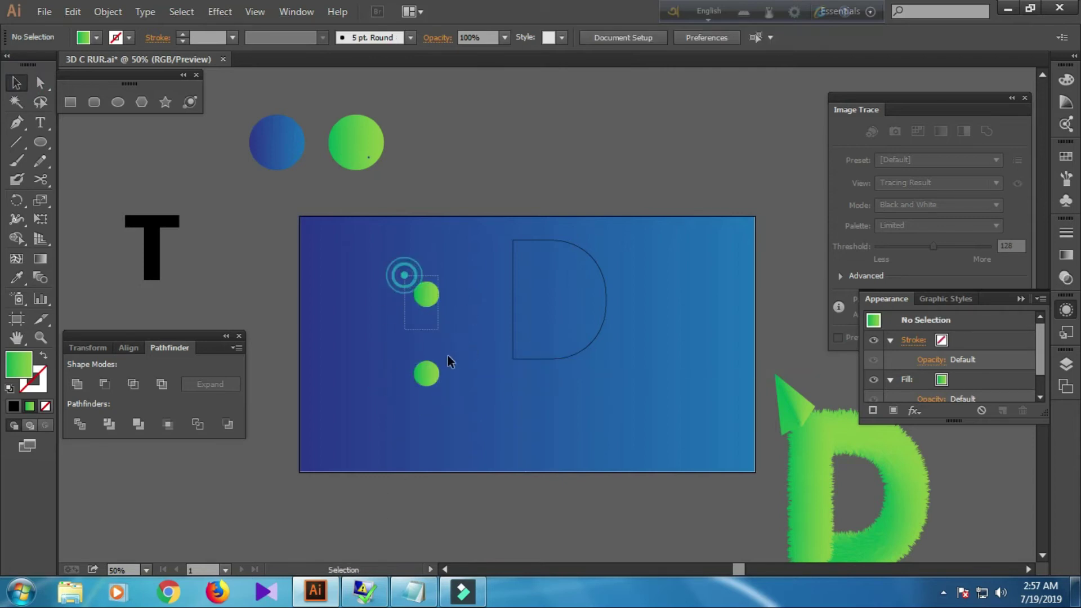
click(76, 11)
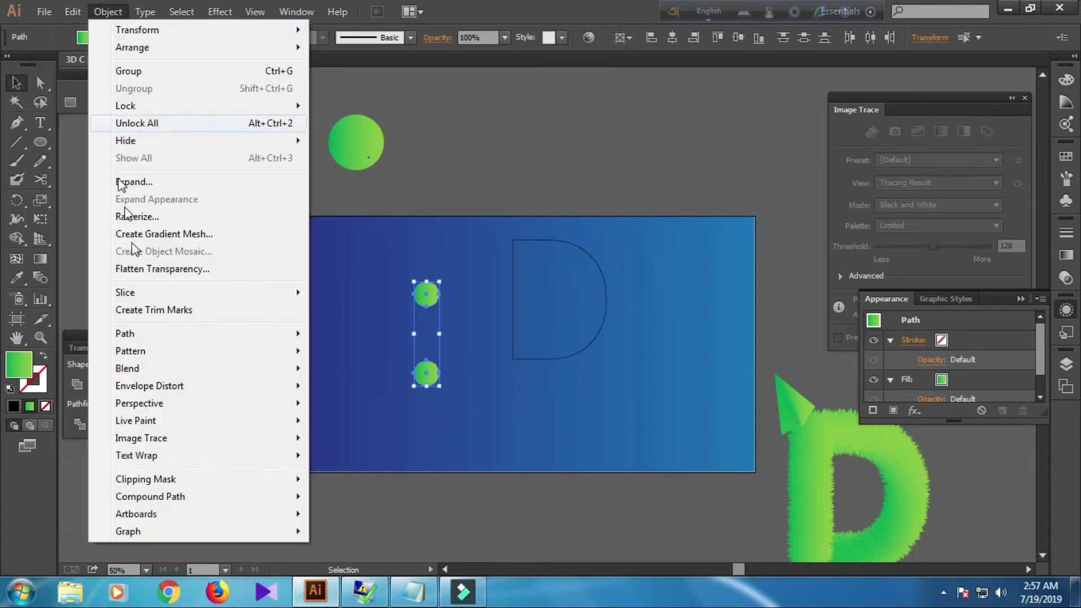
mouse_move(127, 368)
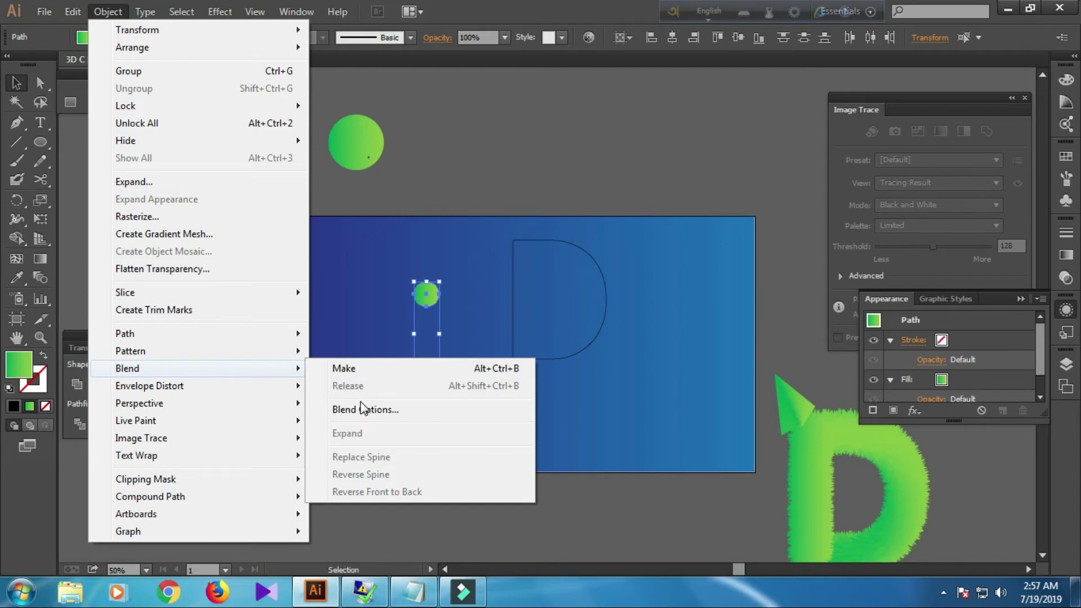
Set blend spacing to Specified Distance (0.06 in) and blend the two circles into a green capsule
click(362, 411)
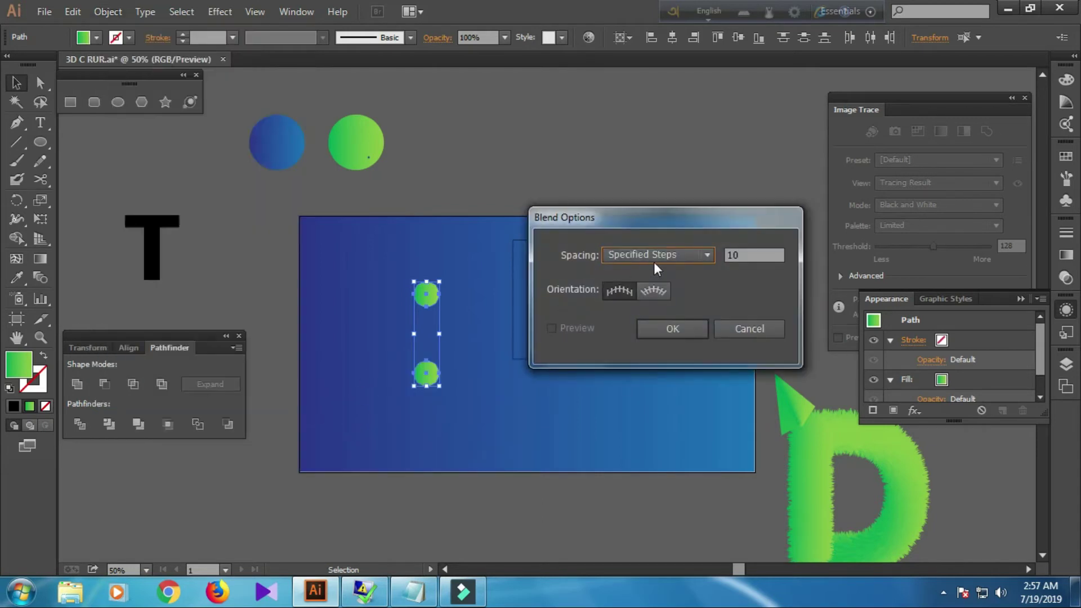
click(696, 252)
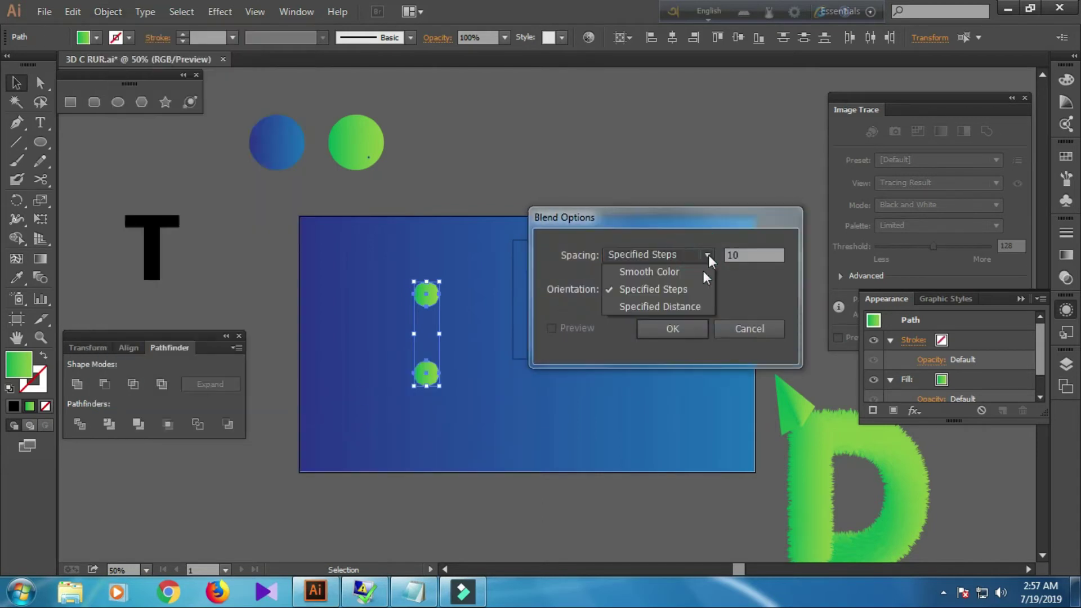
click(680, 307)
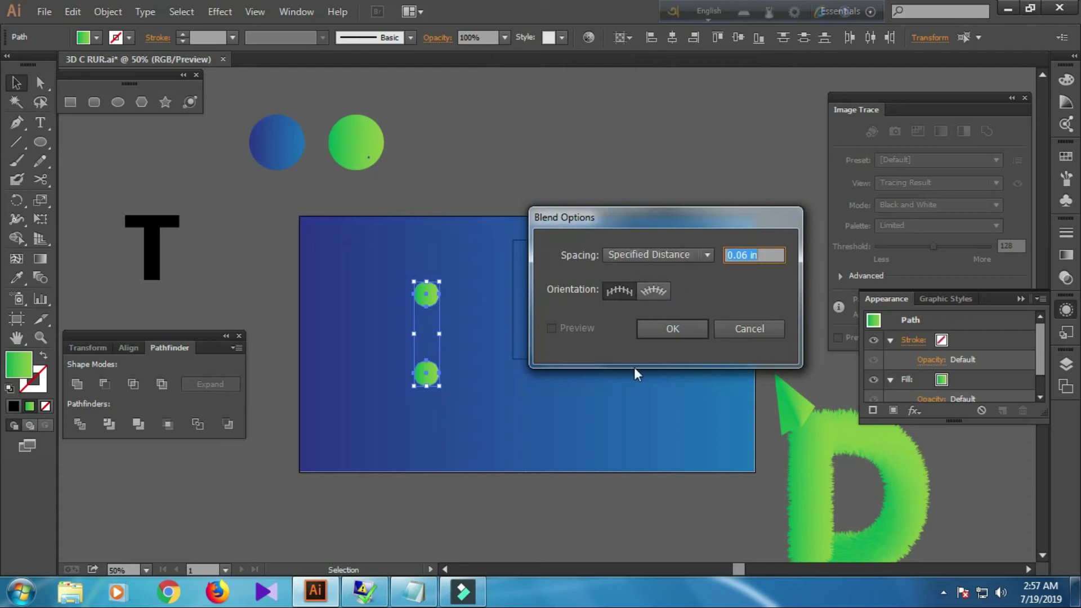
click(668, 327)
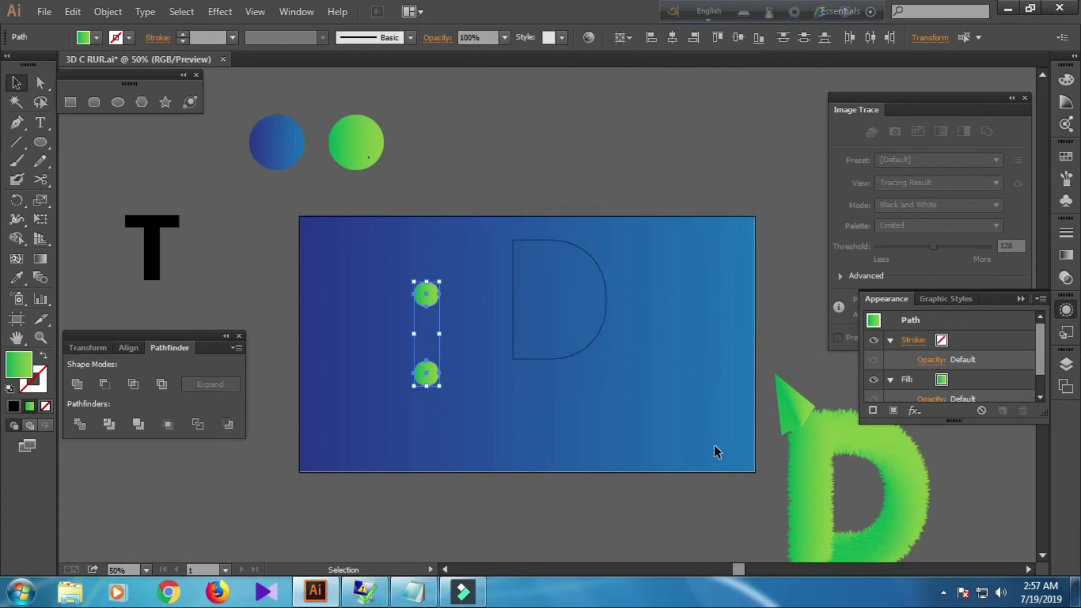
click(108, 11)
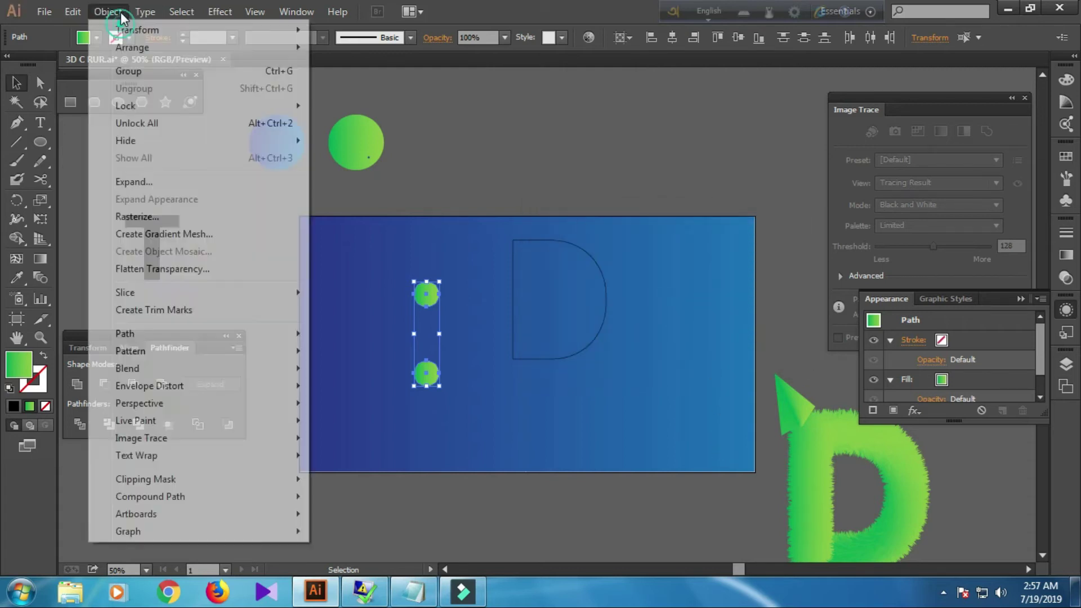
mouse_move(127, 368)
click(341, 370)
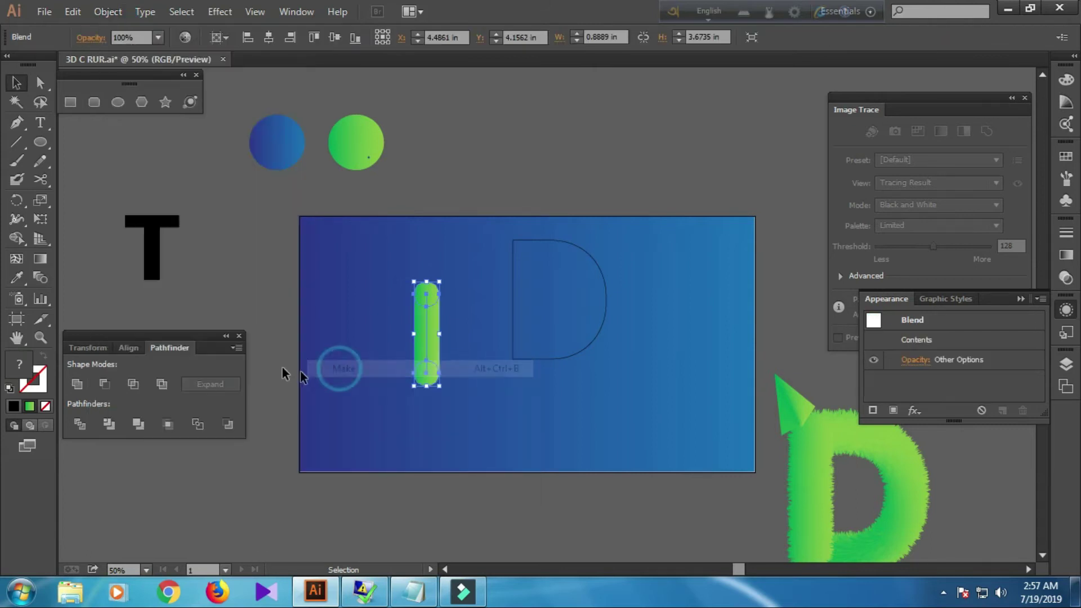
click(373, 355)
click(426, 346)
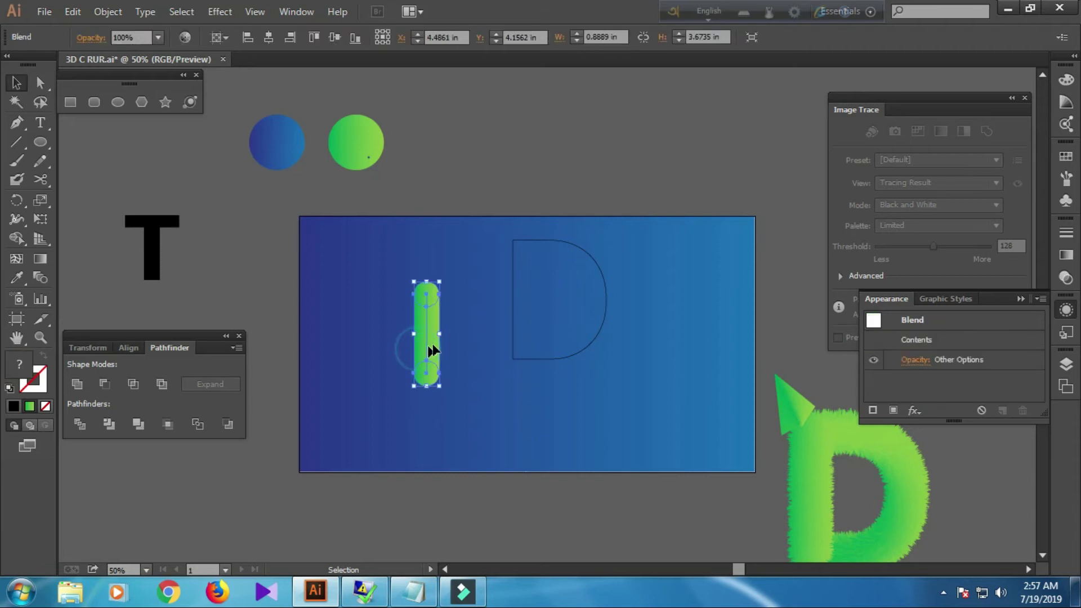
drag(355, 269, 650, 323)
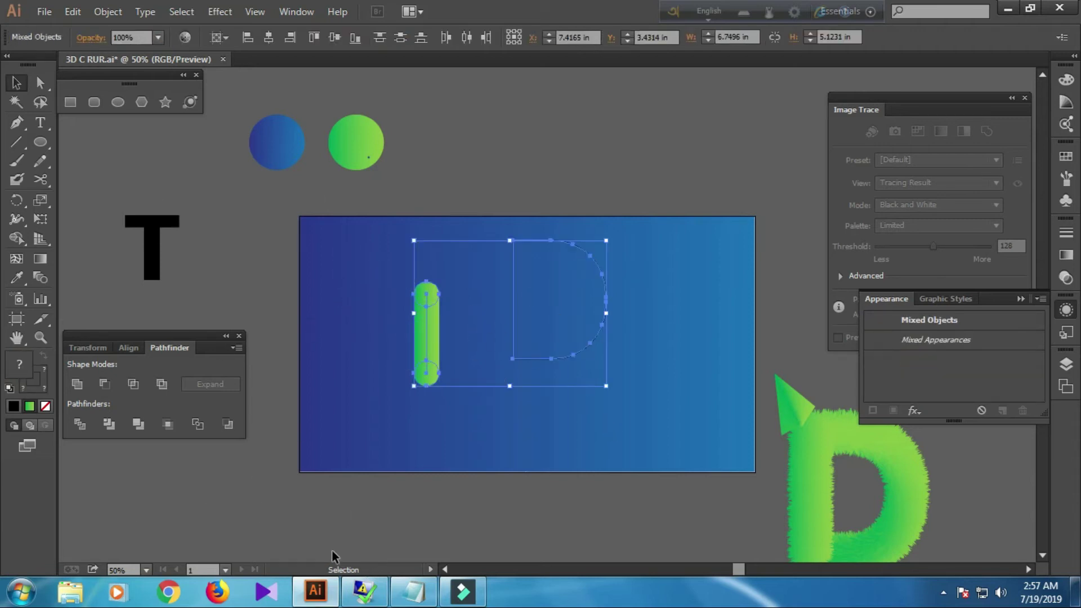
click(71, 19)
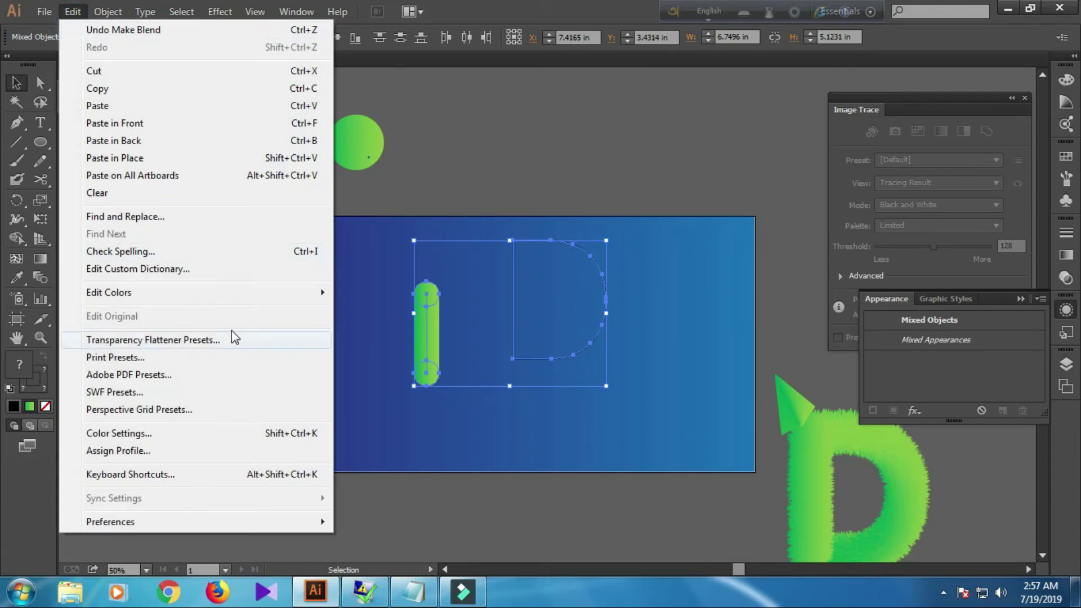
click(107, 11)
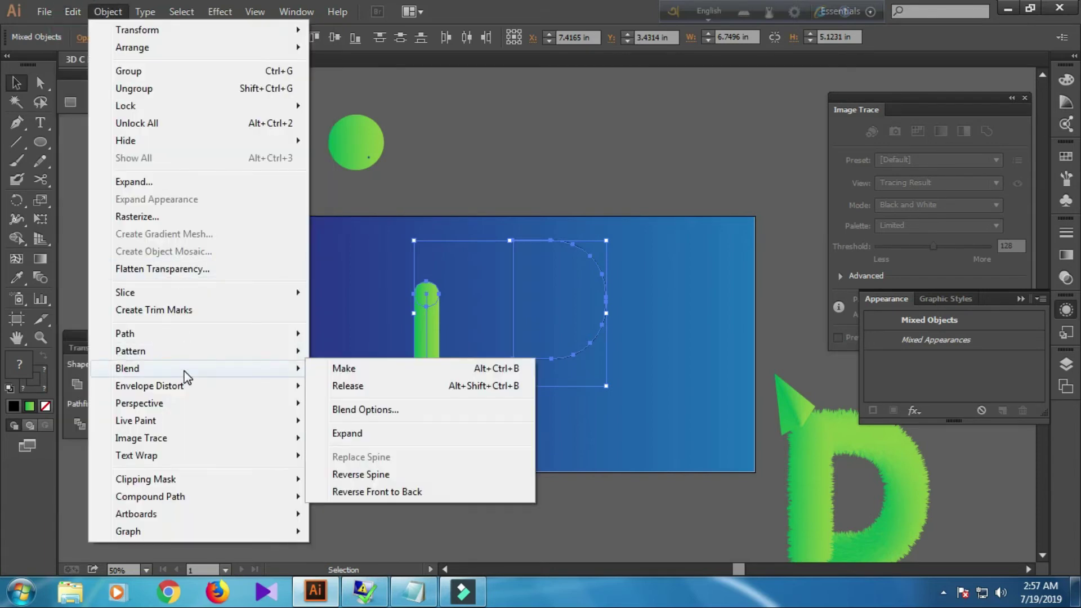
mouse_move(127, 368)
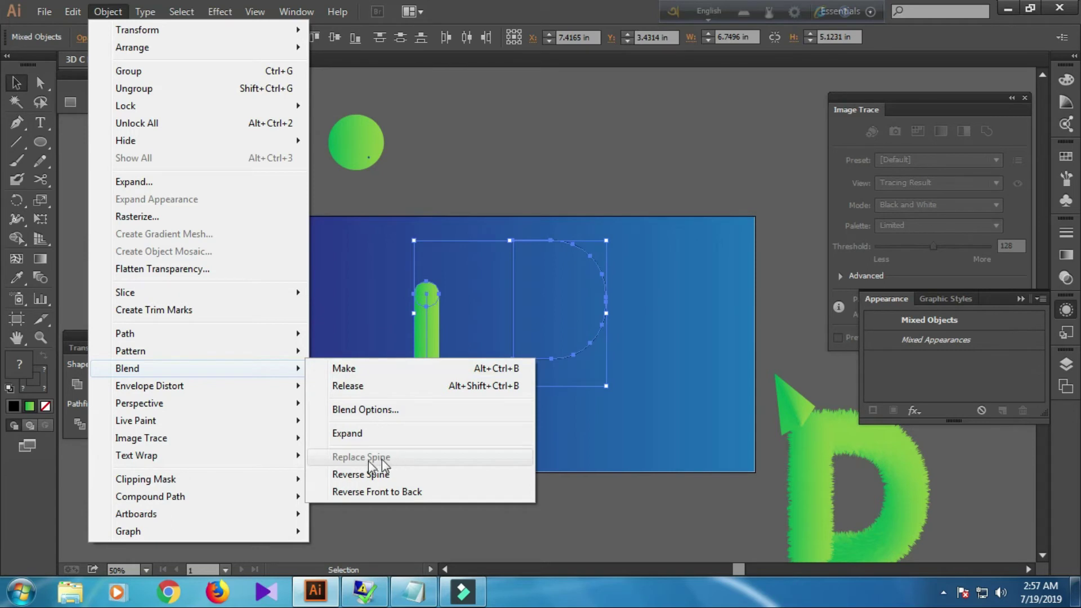
click(359, 315)
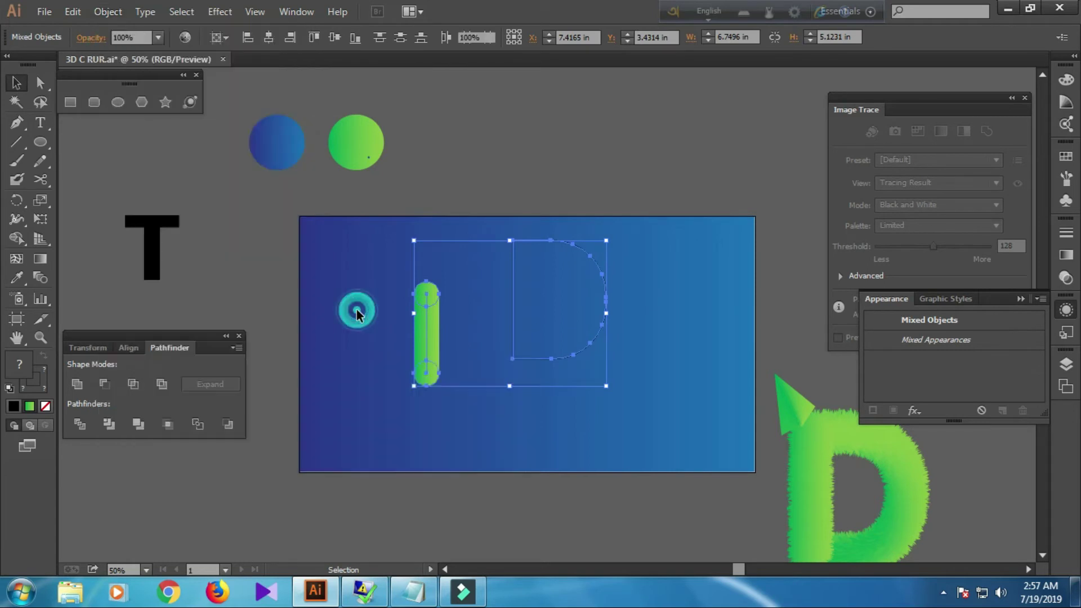
click(413, 591)
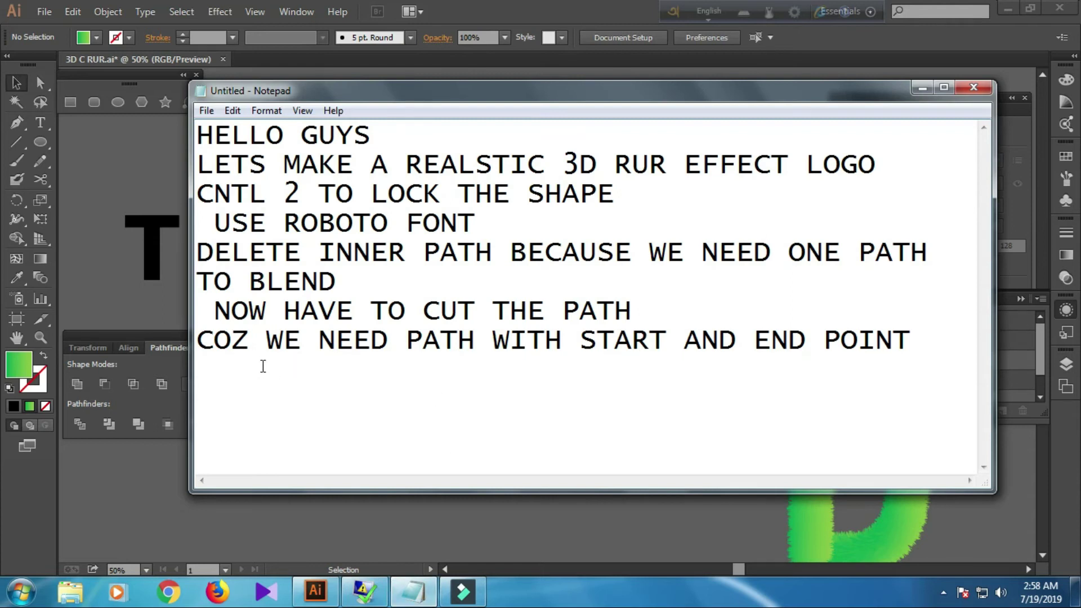
Add note lines saying the spine can't be replaced and 'SO WHAT SHOULD WE DO??????'
text(WE A)
text(WE ARE NOT)
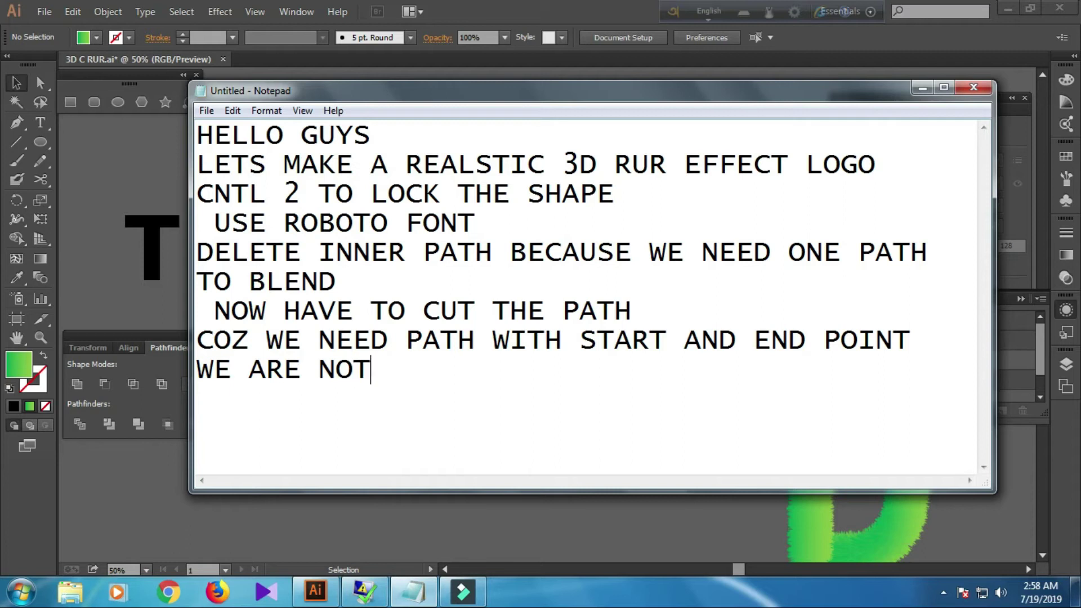
text( ABLE TO REPLACE SPIN)
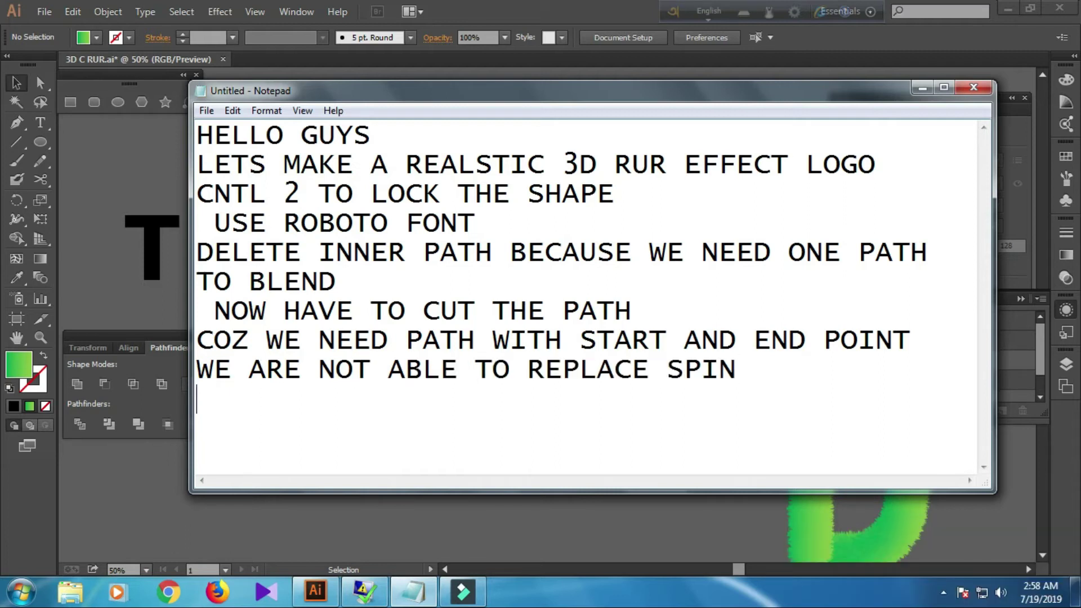
key(Return)
text(SO WHAT SHOU)
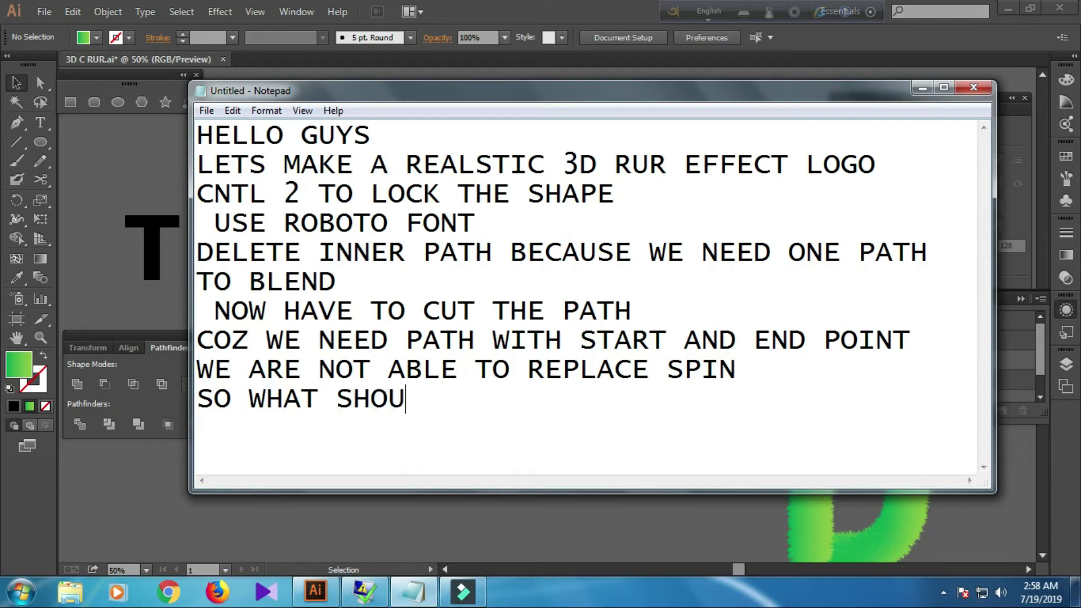
text(LD WE DO??????)
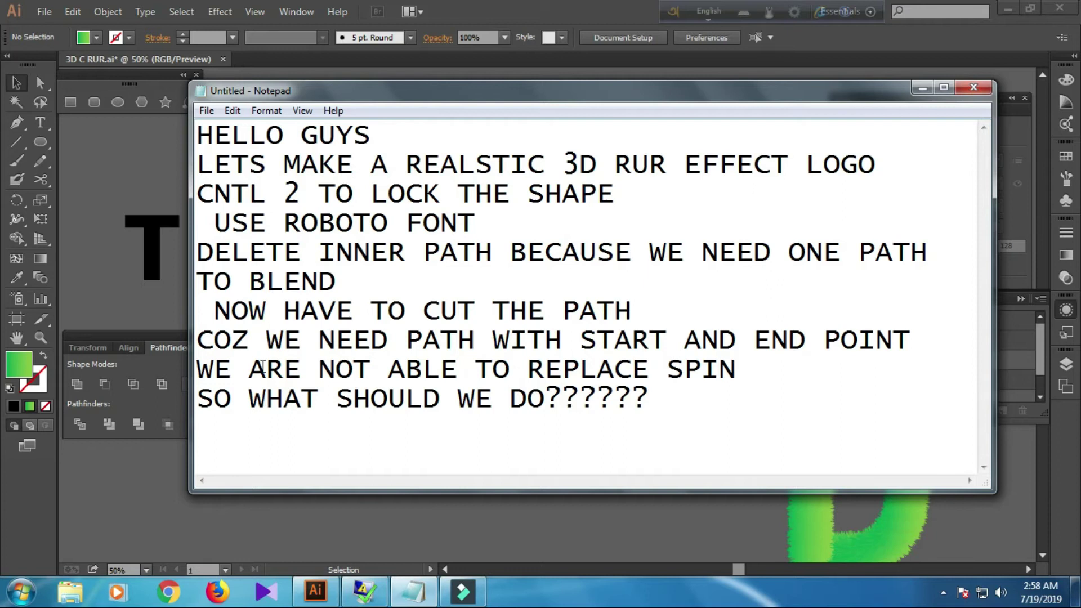
Release the D outline's compound path with Object > Compound Path > Release
click(113, 262)
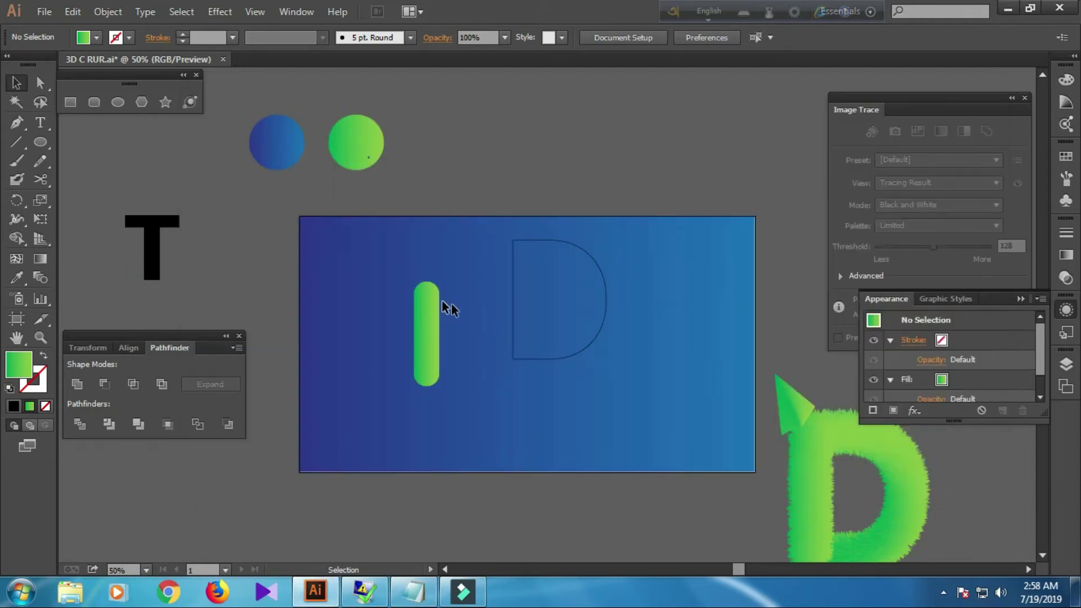
click(512, 325)
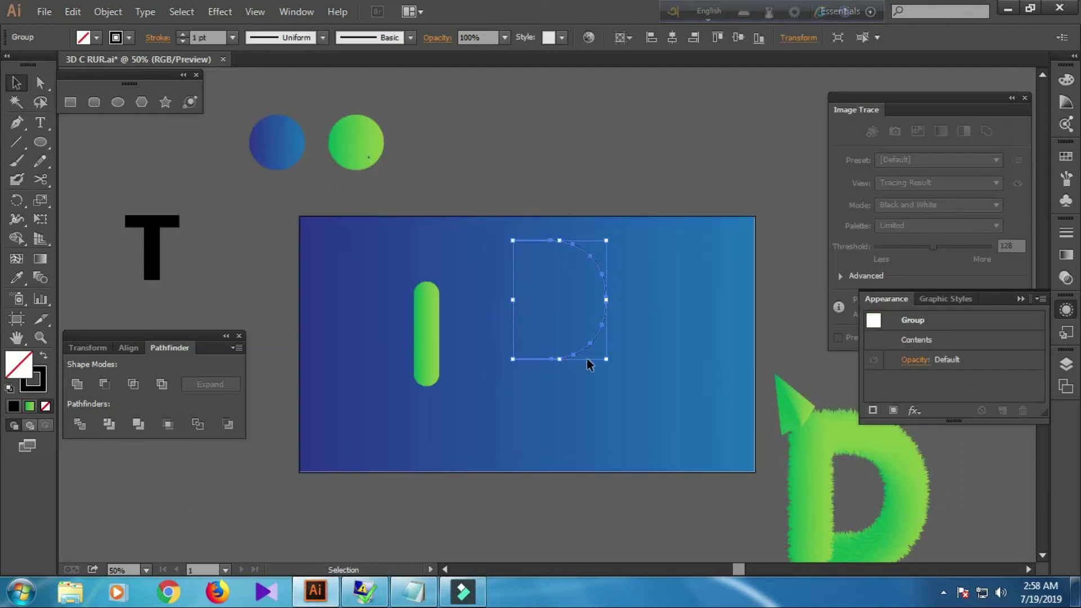
right_click(607, 301)
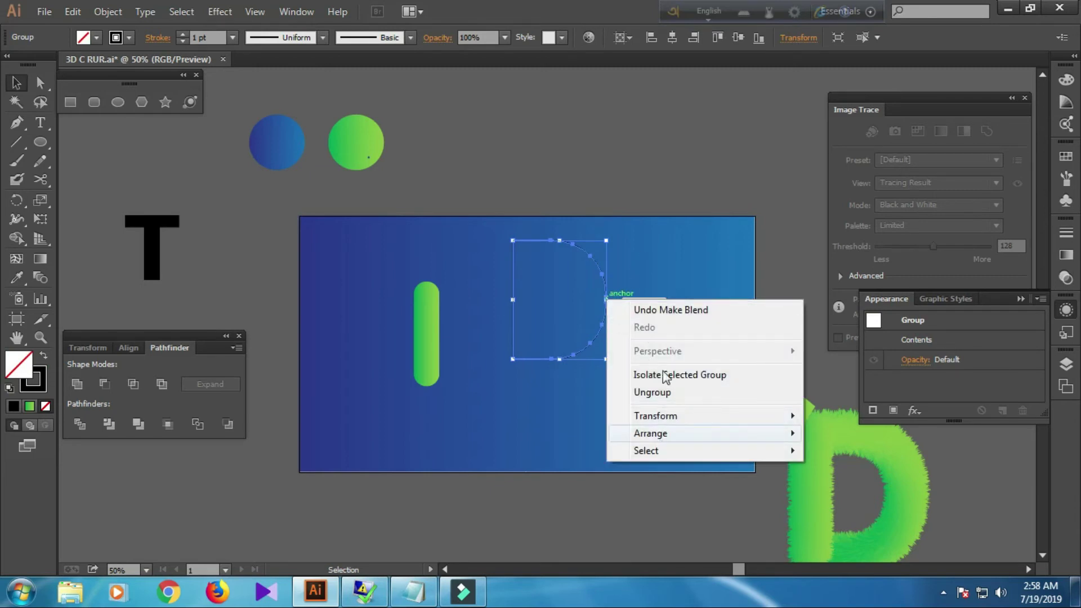
click(110, 11)
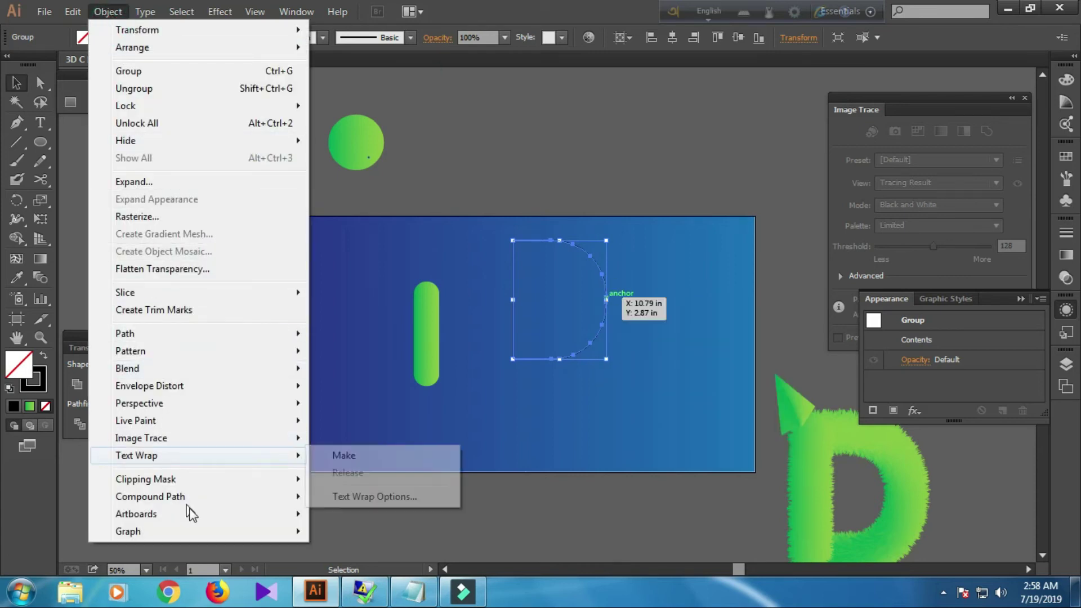
mouse_move(150, 497)
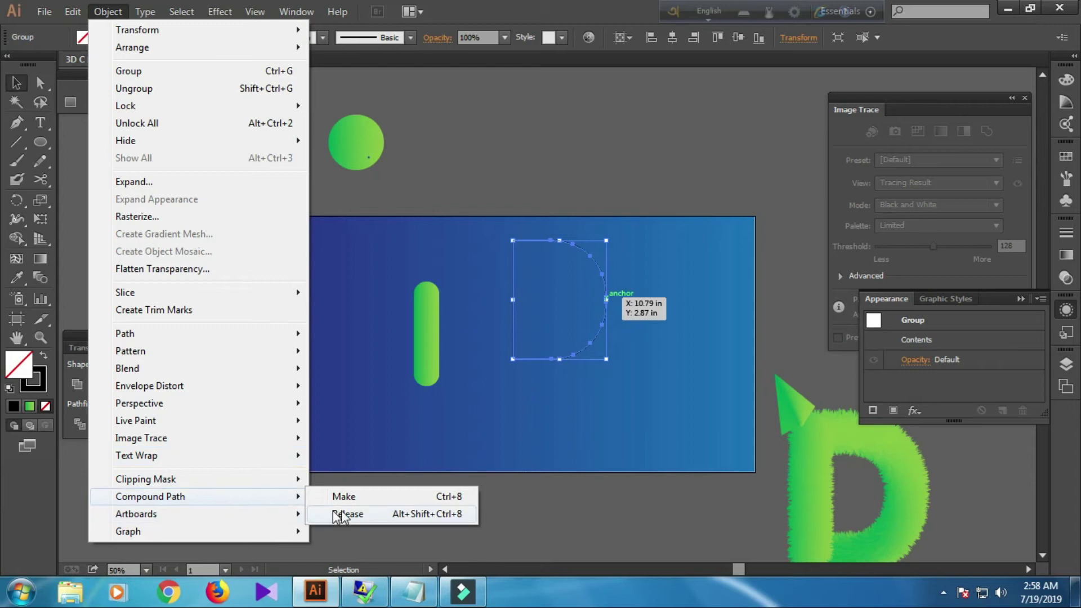
click(347, 514)
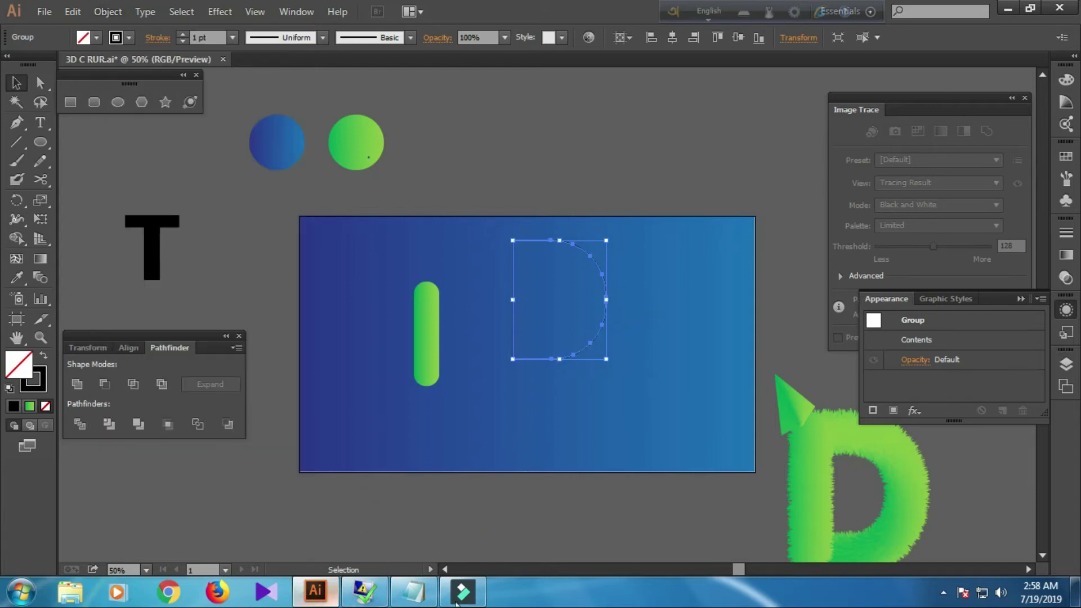
Add the note line 'RELEASE COMPOUND PATH OF D', correcting the final letter to uppercase
click(421, 601)
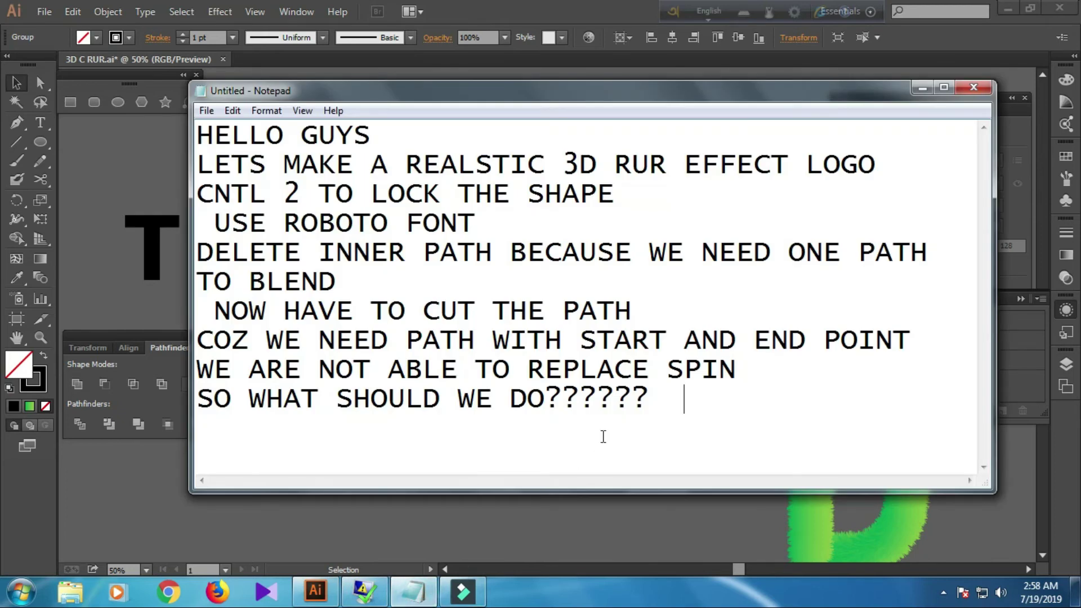
text(RELEASE COMPOUND PATH)
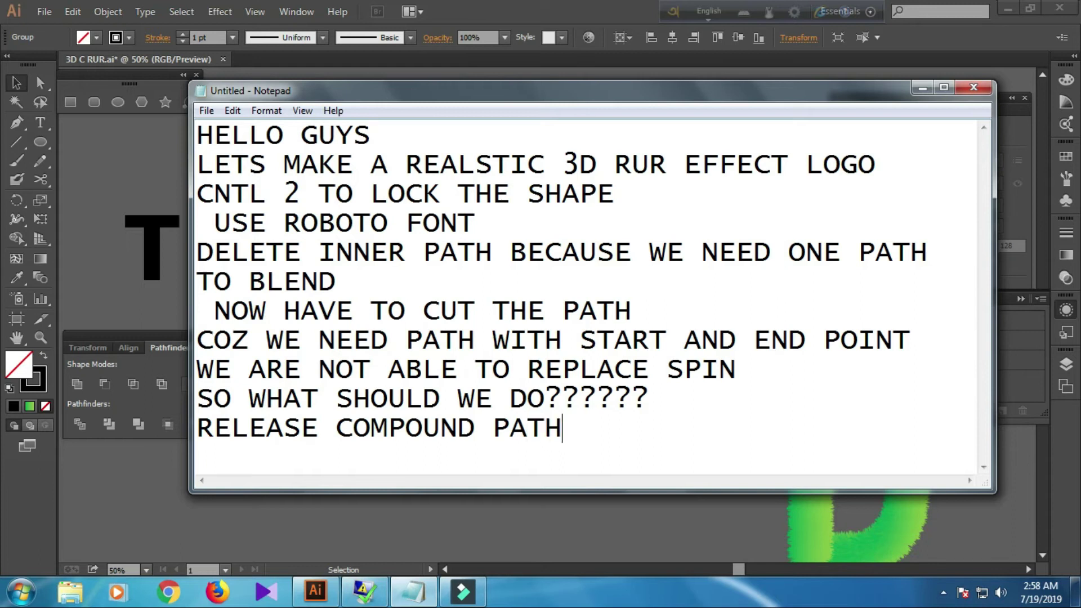
text( OF d)
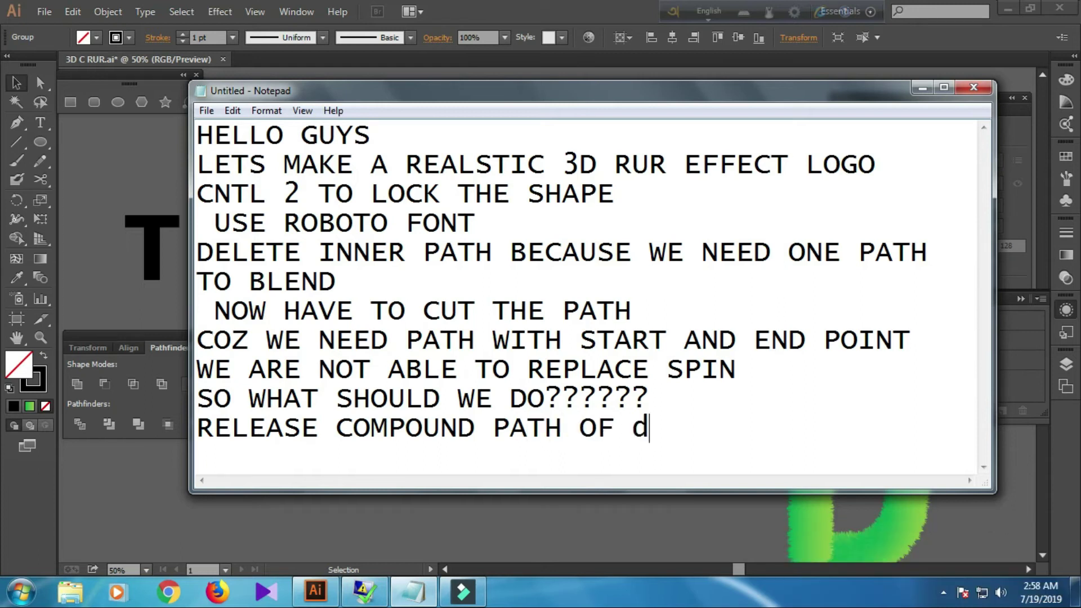
key(BackSpace)
text(D)
Make the green capsule blend run along the D outline by replacing its spine
click(105, 305)
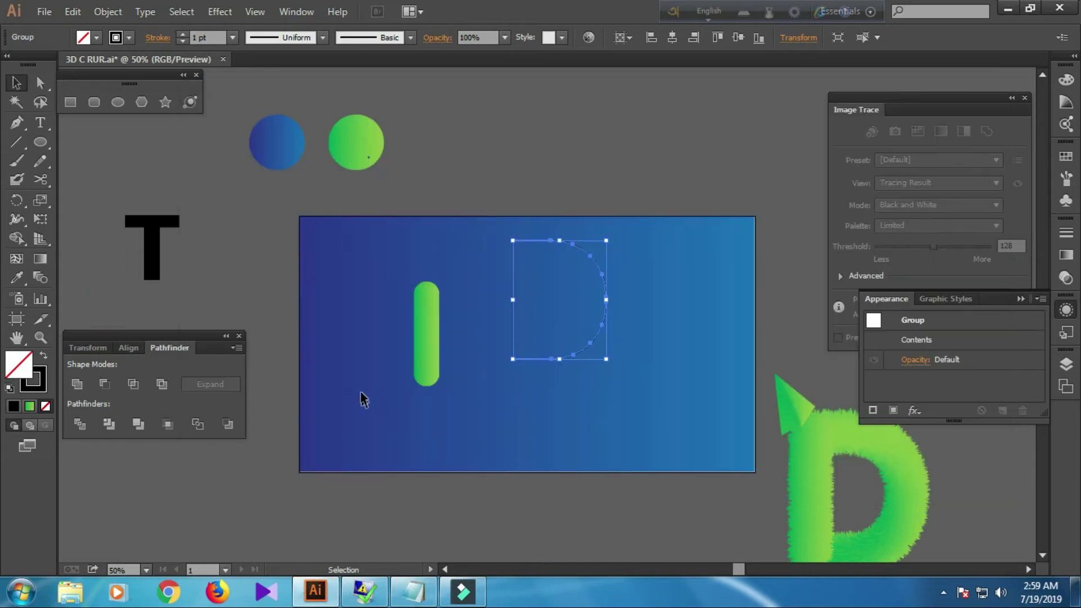
click(366, 327)
drag(362, 288, 637, 326)
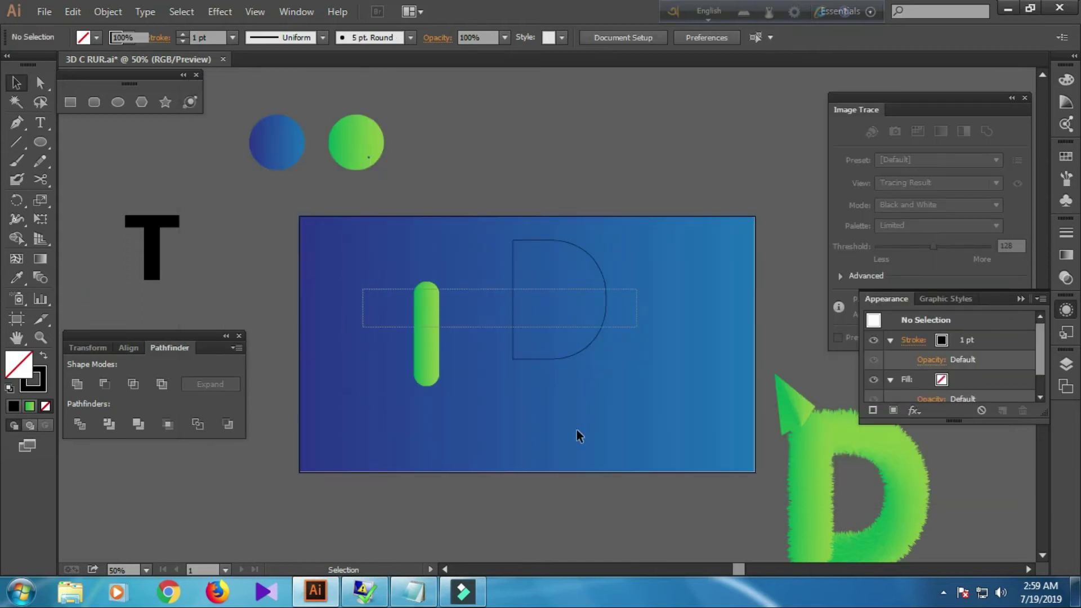
click(97, 12)
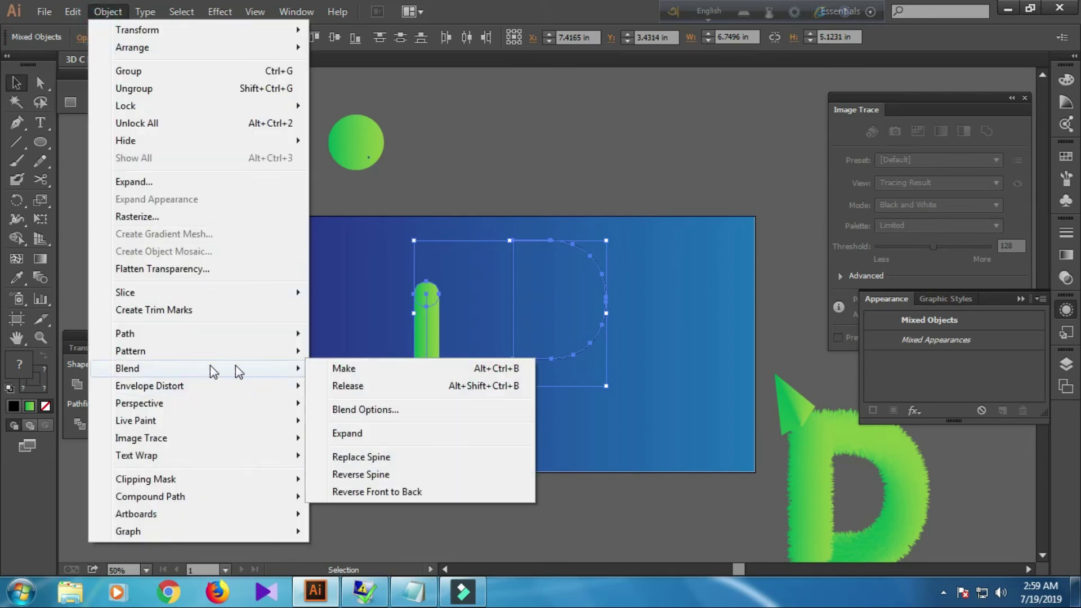
click(366, 457)
click(425, 389)
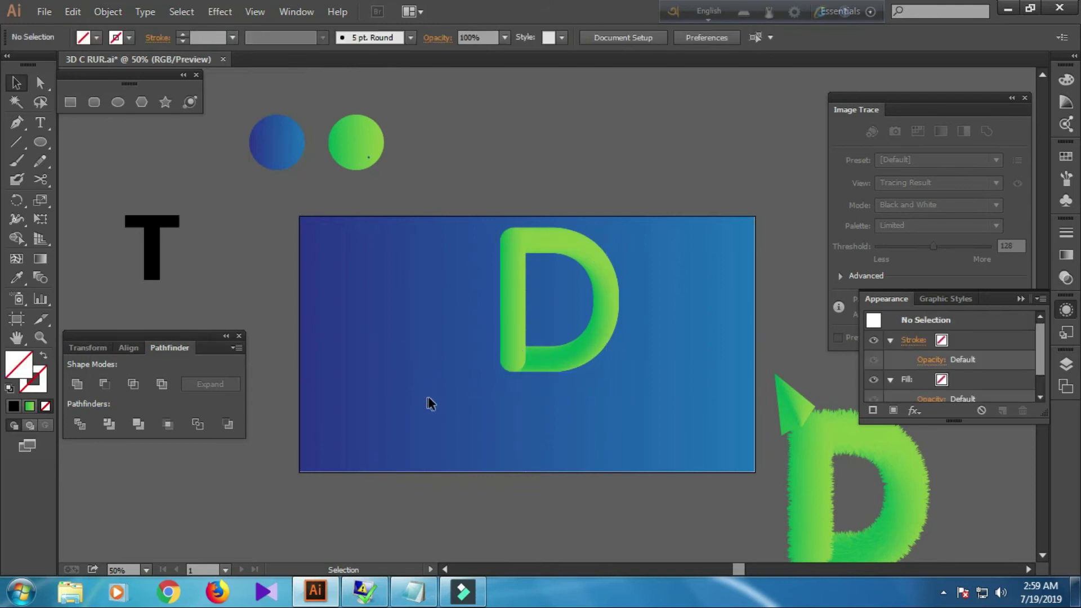
drag(587, 343, 561, 382)
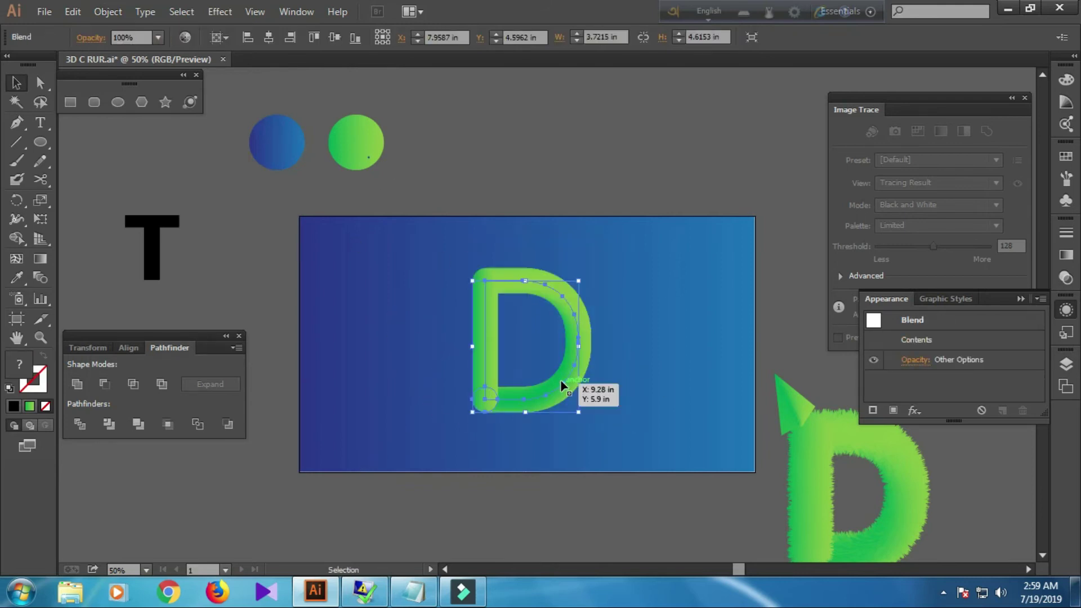
Centre the green D horizontally and vertically on the artboard and show its Appearance panel
click(269, 37)
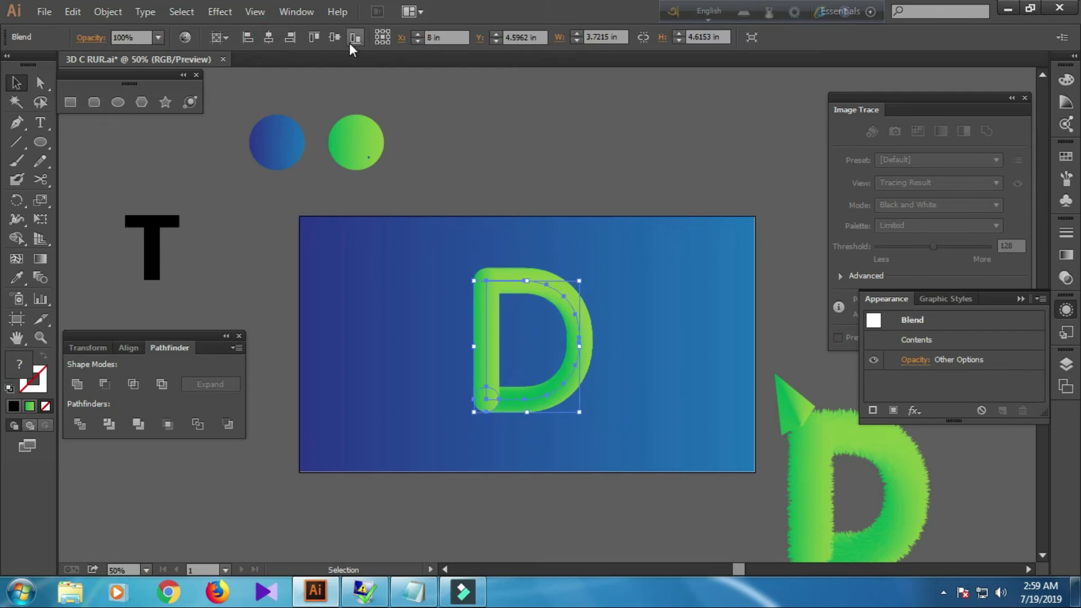
click(336, 38)
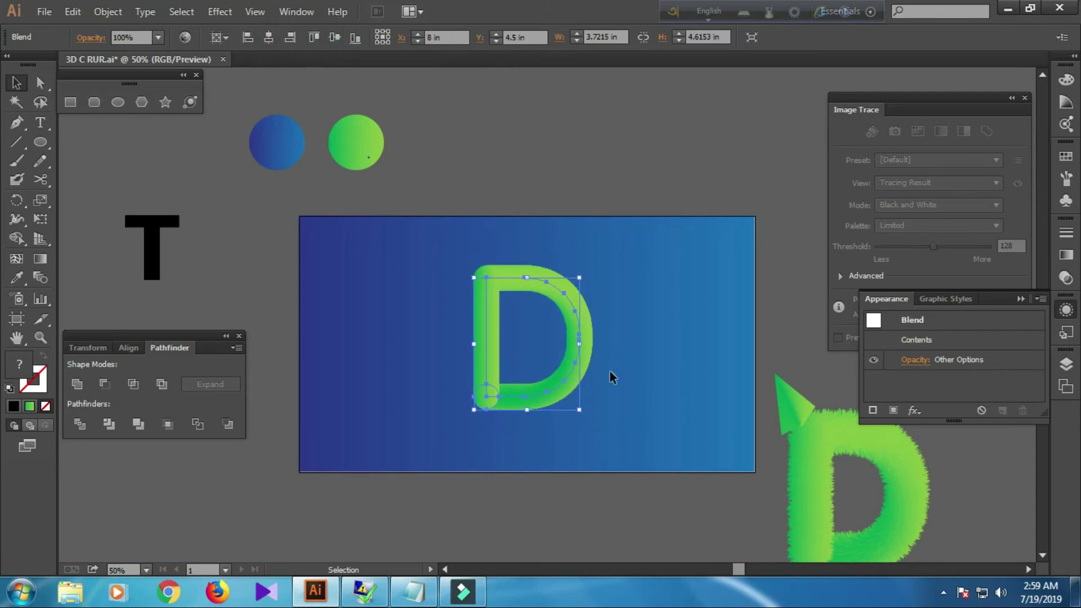
click(639, 353)
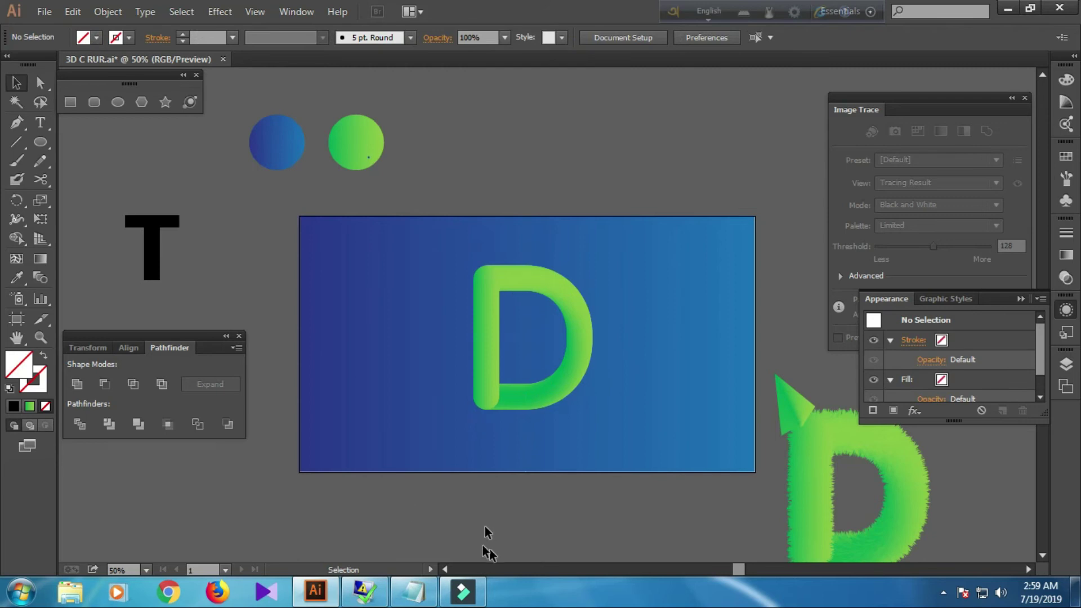
click(539, 391)
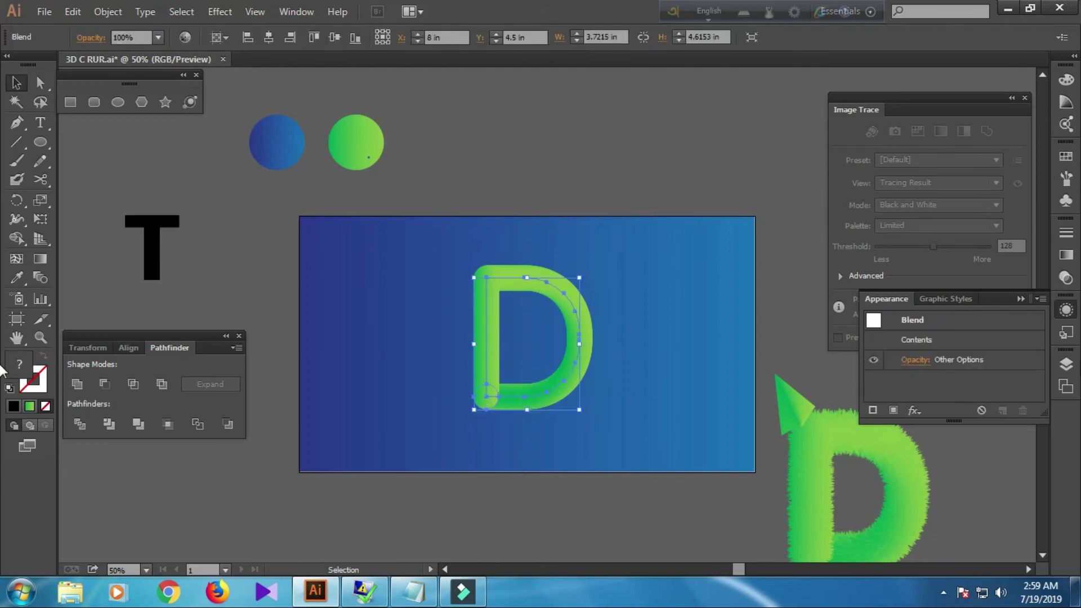
click(1068, 311)
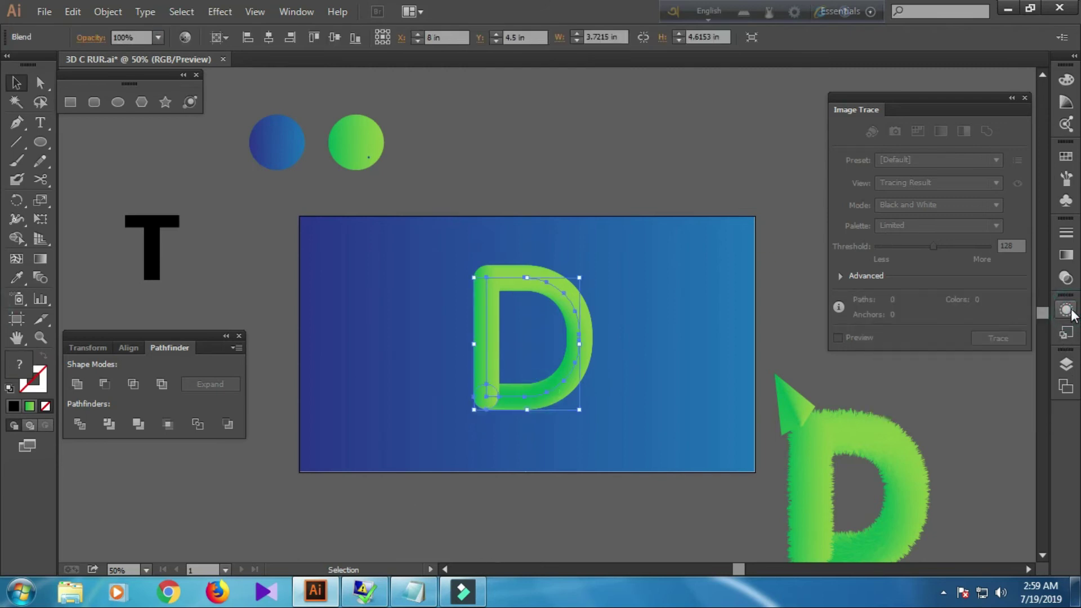
click(1068, 311)
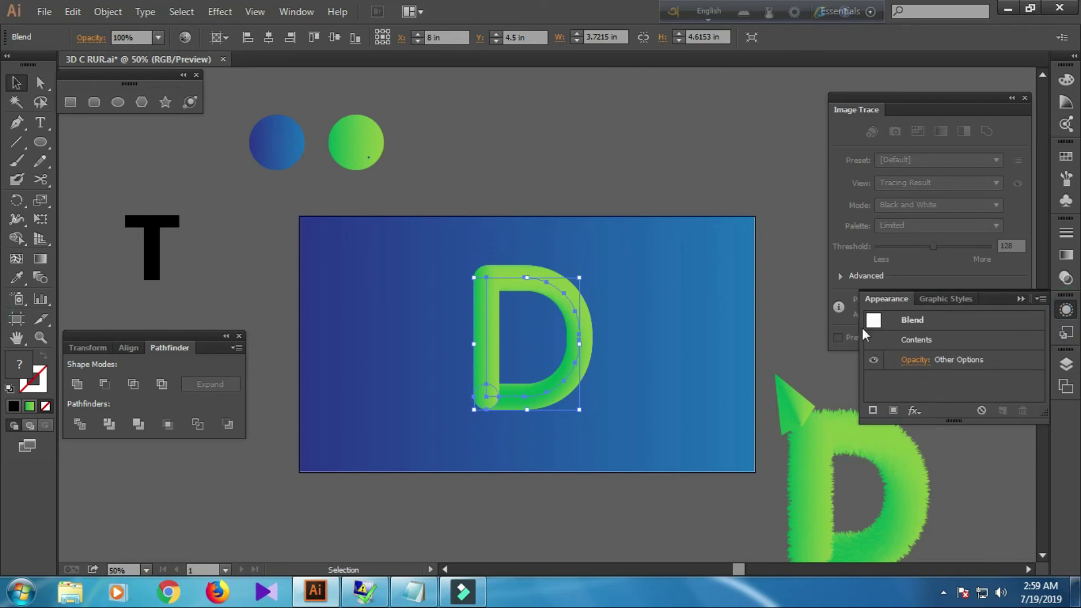
Apply a Roughen effect to the D: 35% size, 54/in detail, corner points
click(914, 410)
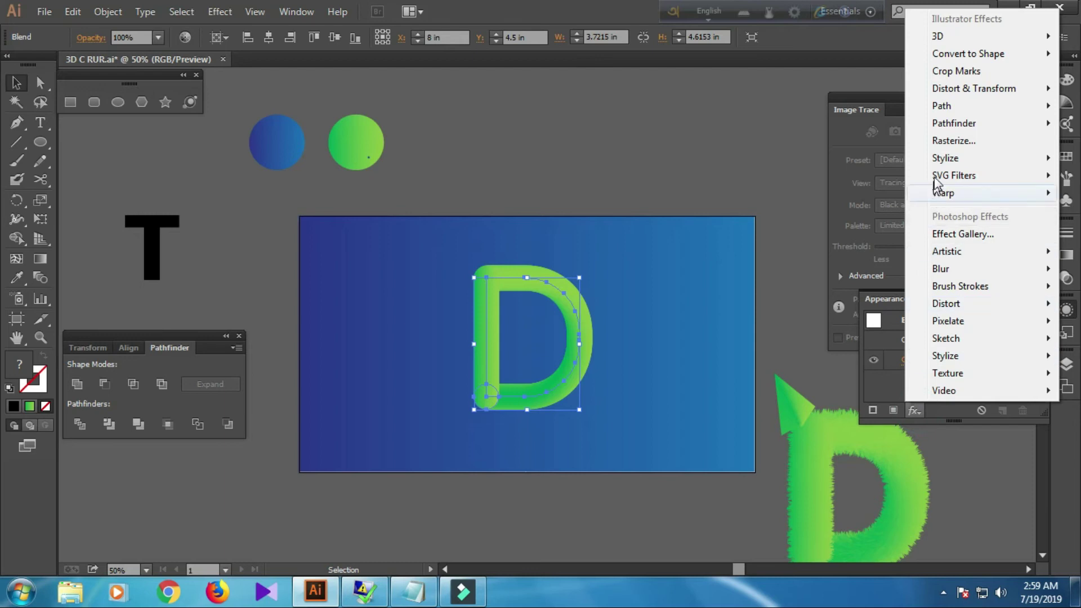
mouse_move(973, 87)
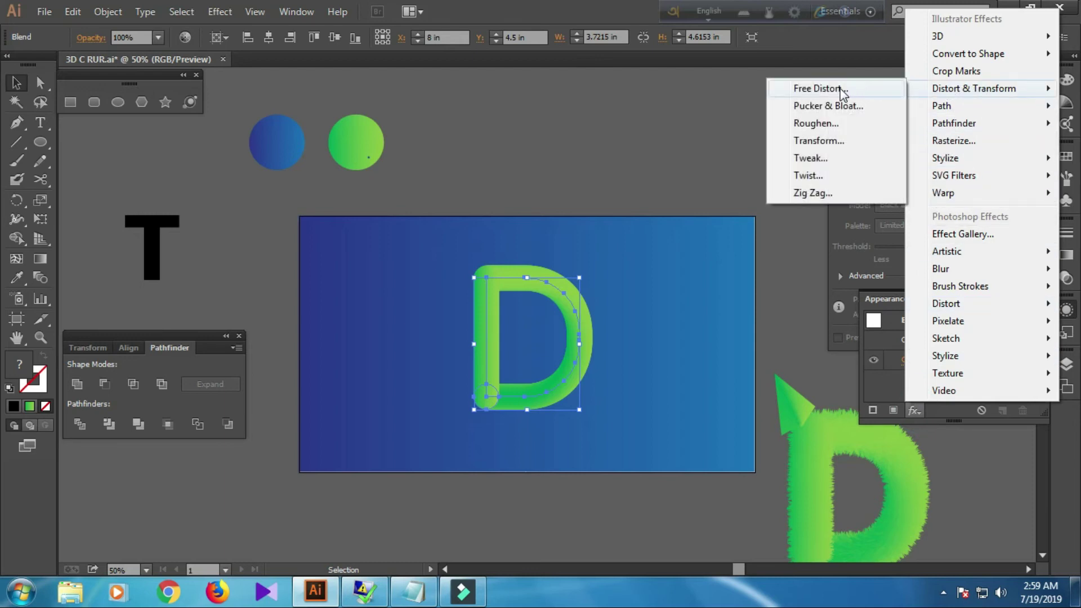
click(819, 125)
mouse_move(307, 241)
mouse_down()
mouse_move(714, 212)
mouse_move(803, 174)
mouse_up()
drag(705, 278, 776, 279)
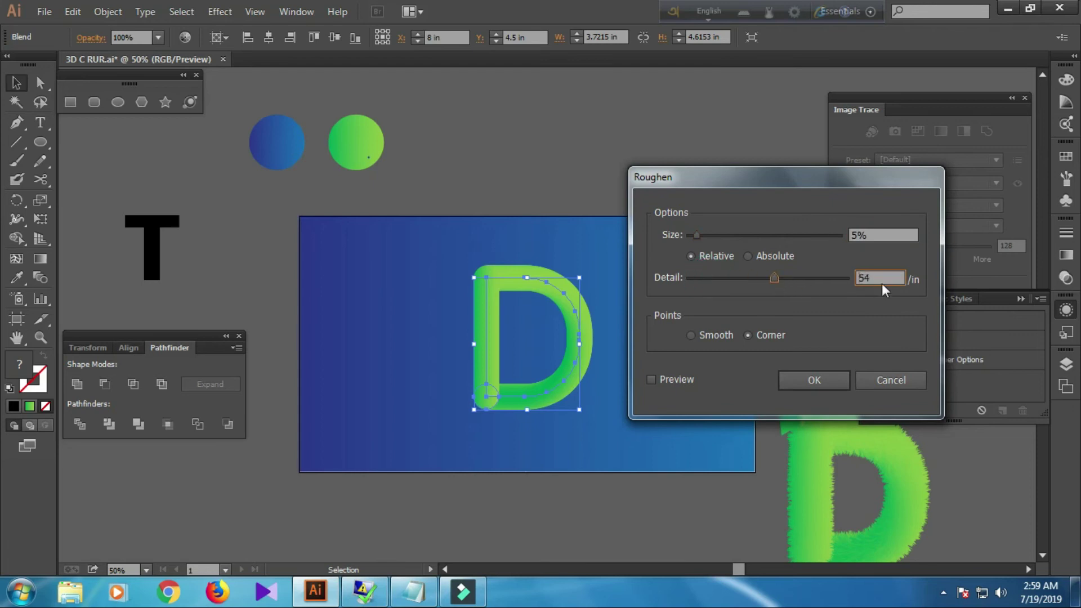
drag(698, 233, 742, 236)
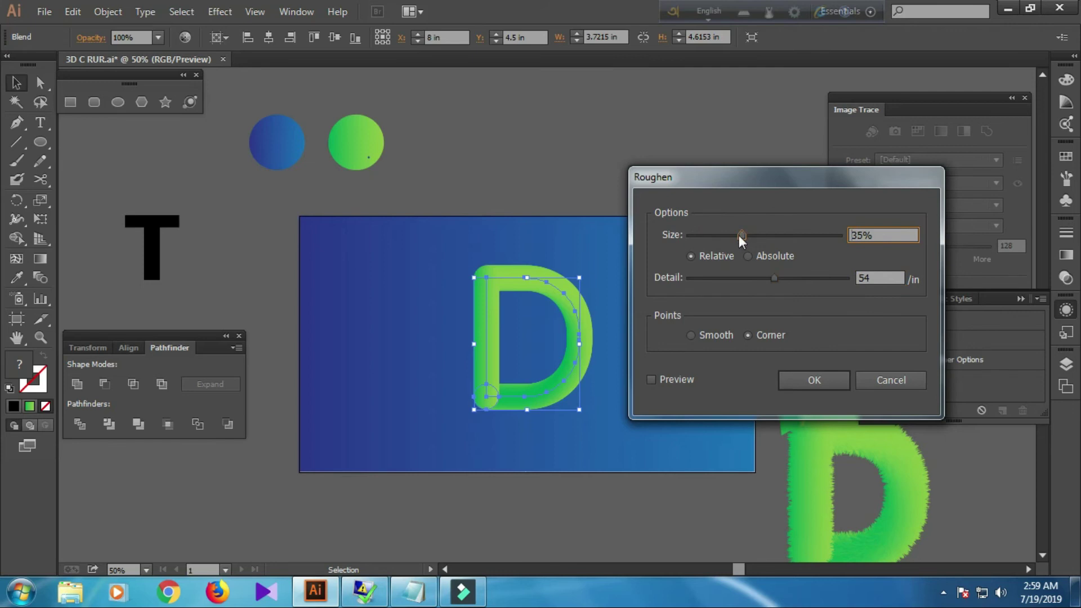
click(673, 375)
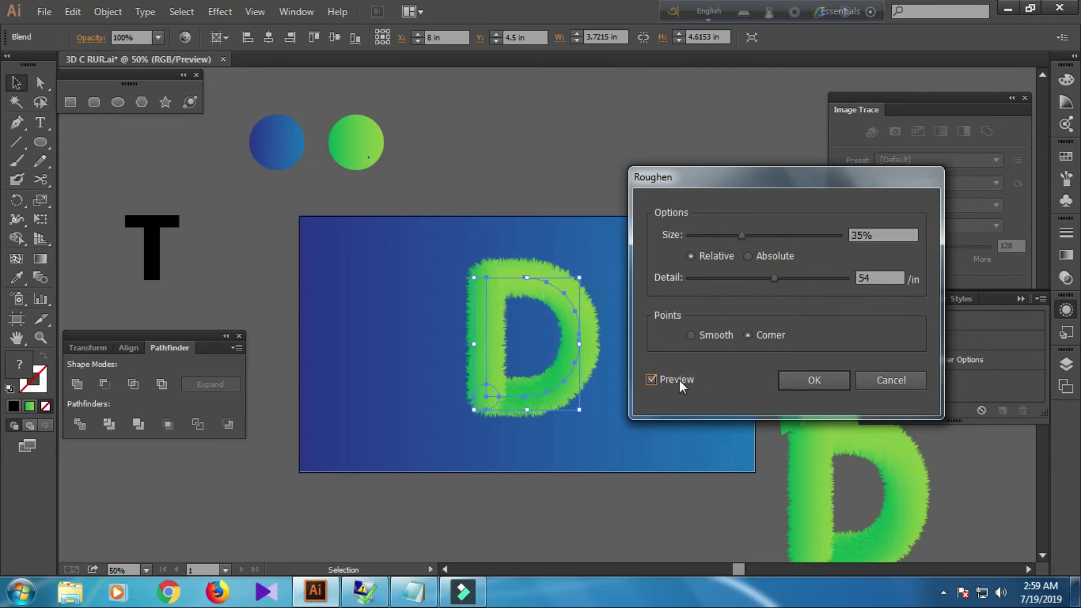
click(798, 378)
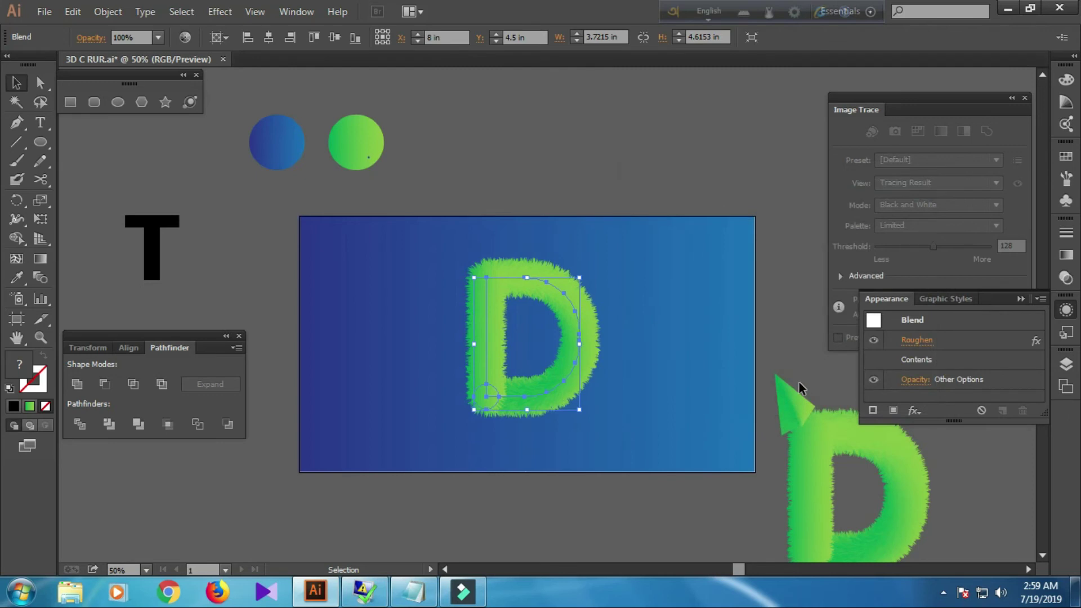
click(505, 177)
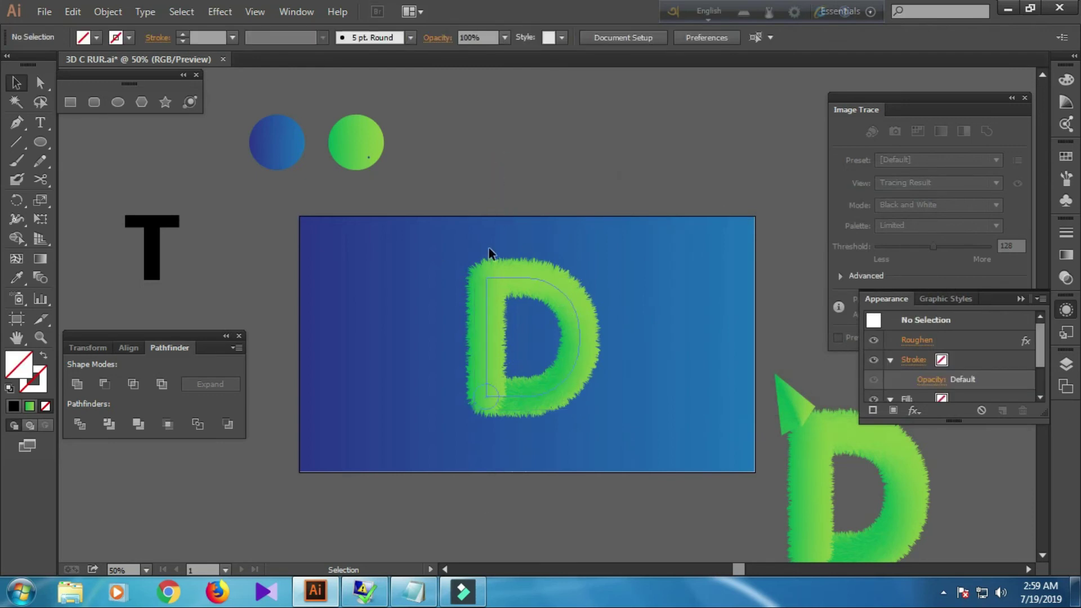
click(563, 383)
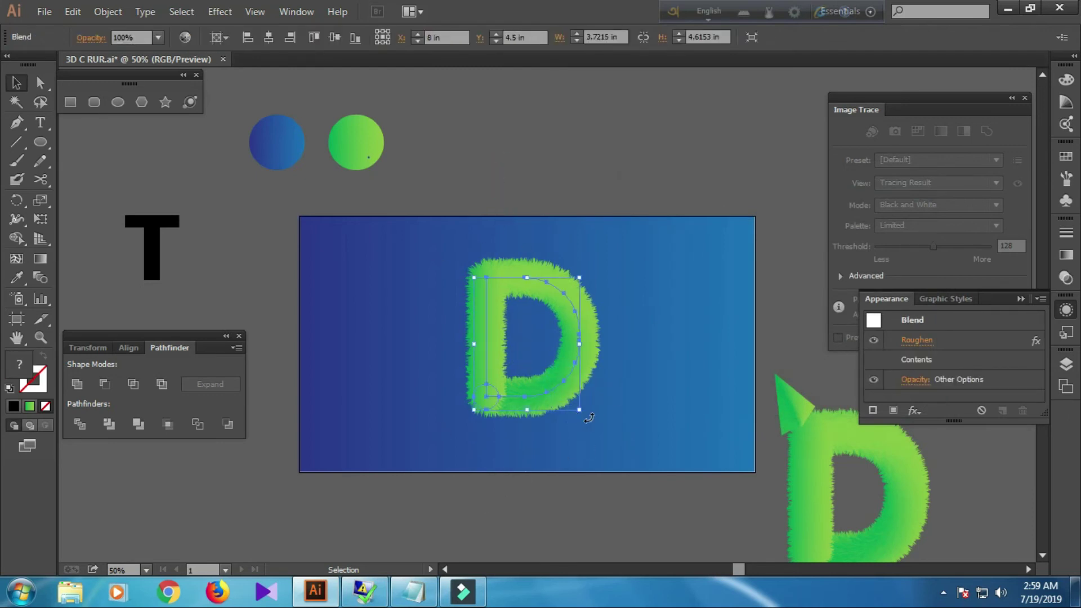
click(398, 387)
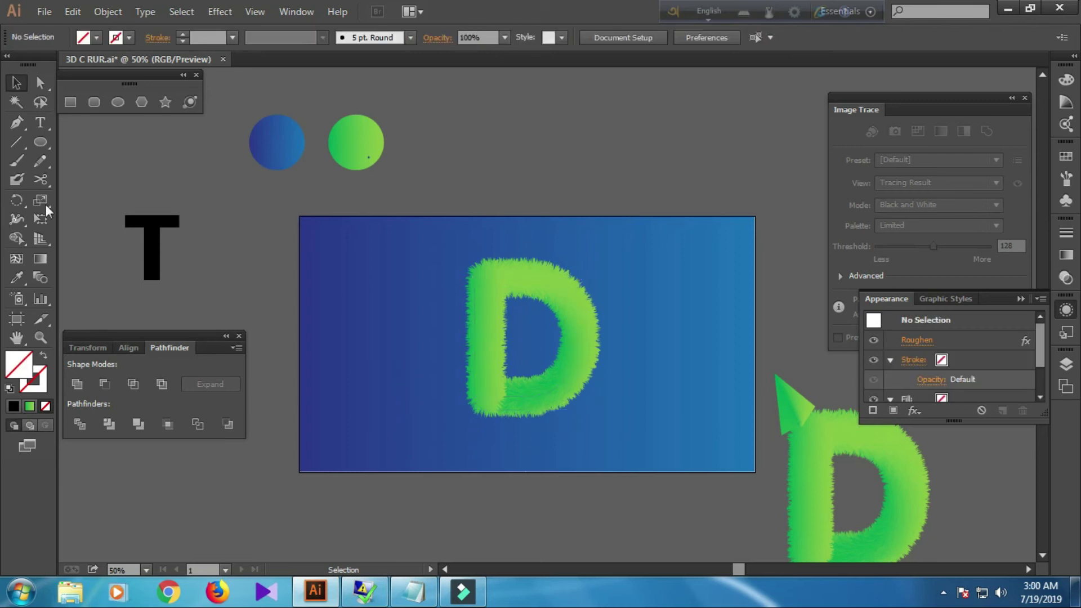
Draw a small triangle with the Pen tool to the left of the D
click(19, 120)
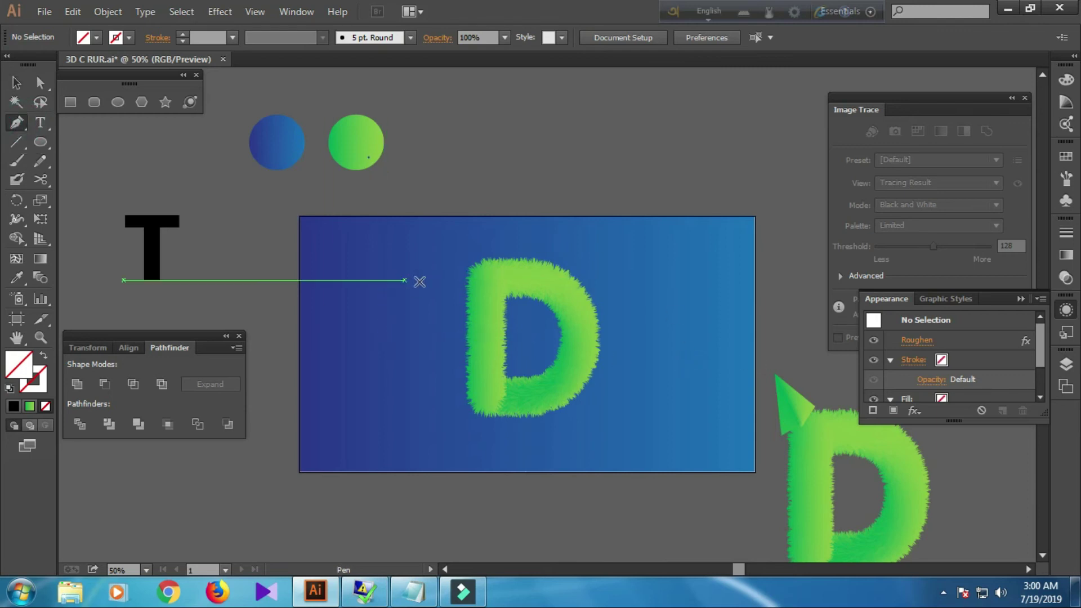
alt+scroll(536, 340, up, 1)
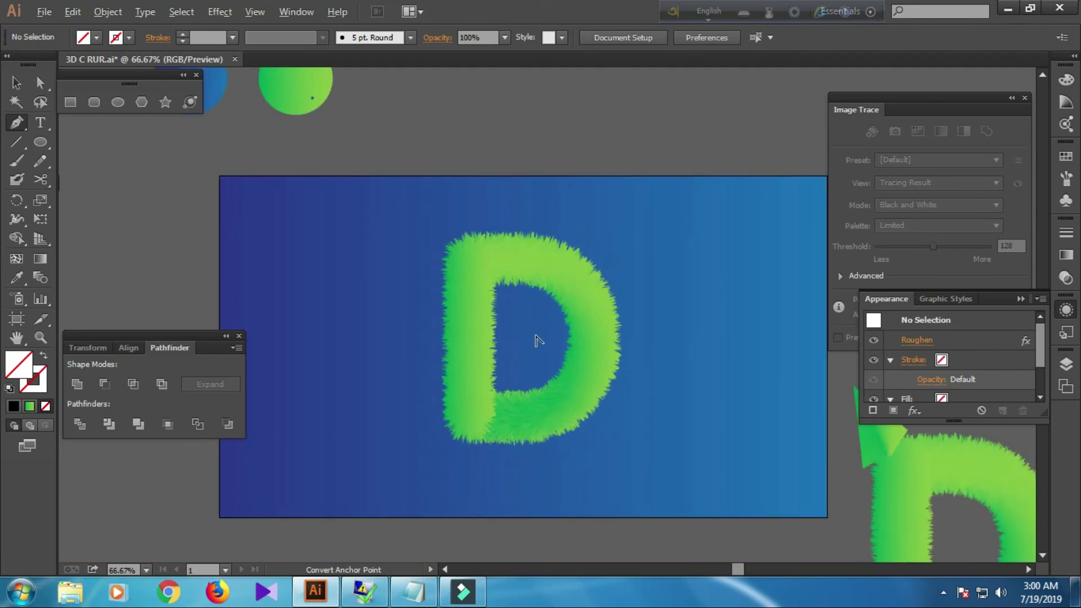
alt+scroll(537, 337, up, 1)
drag(287, 288, 331, 245)
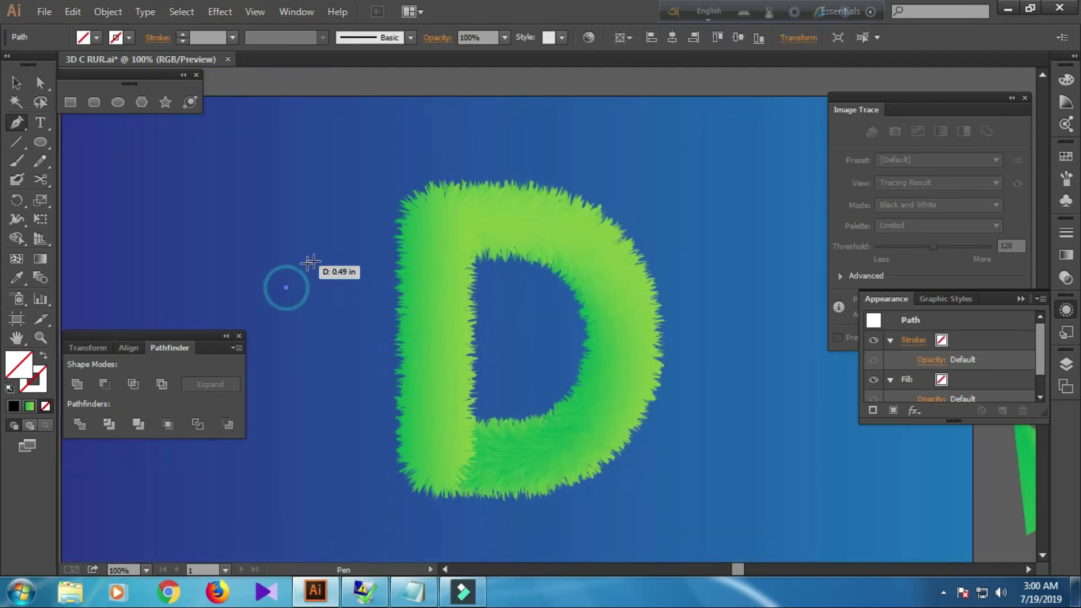
click(269, 212)
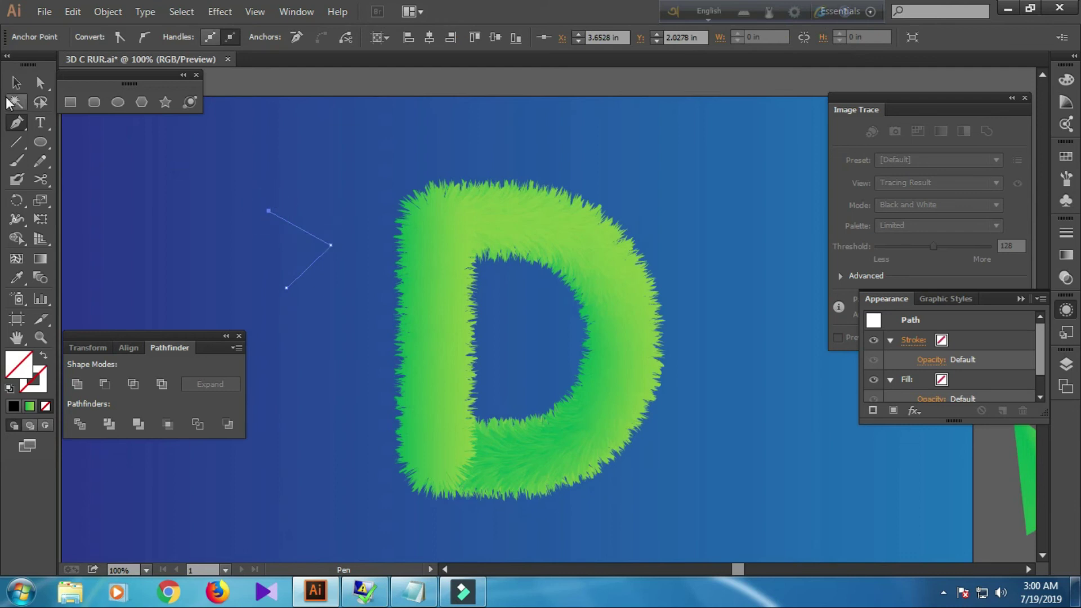
click(16, 83)
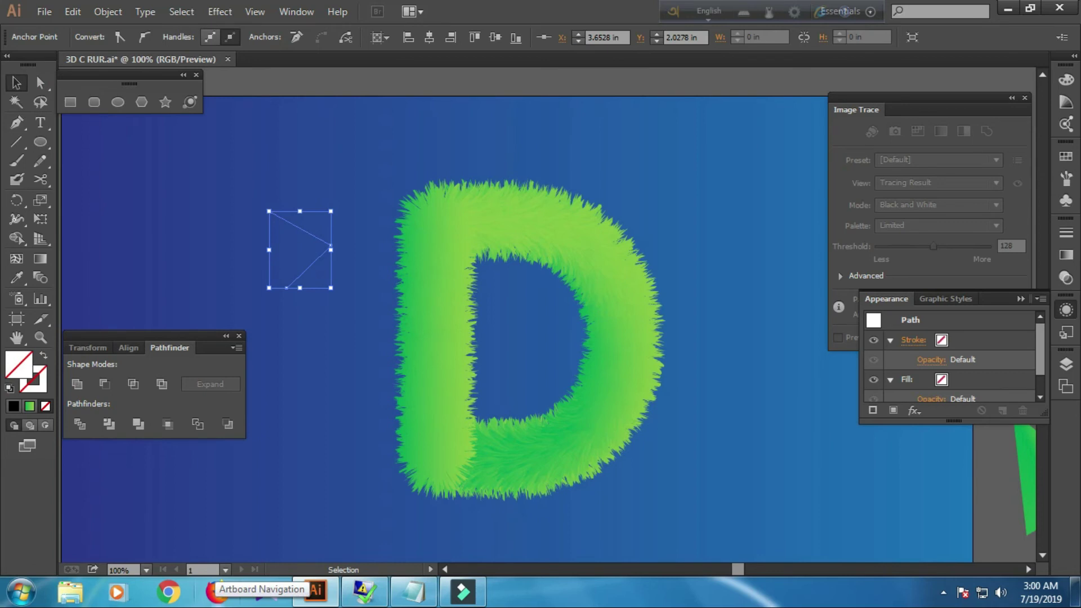
Fill the triangle with the green circle's gradient and move it higher and further left
key(ctrl+minus)
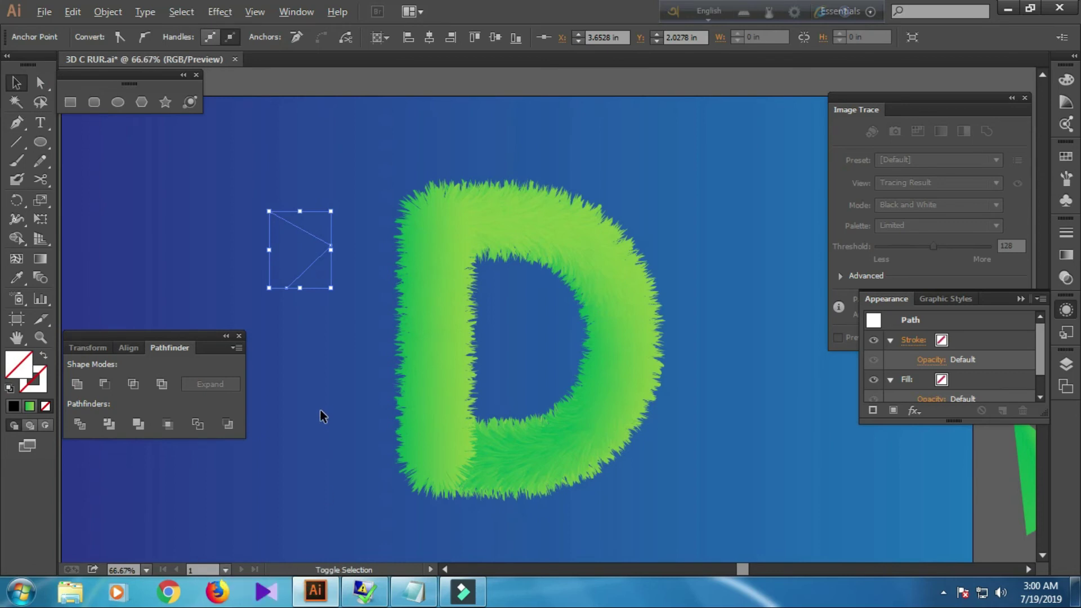
key(ctrl+minus)
click(17, 277)
click(243, 195)
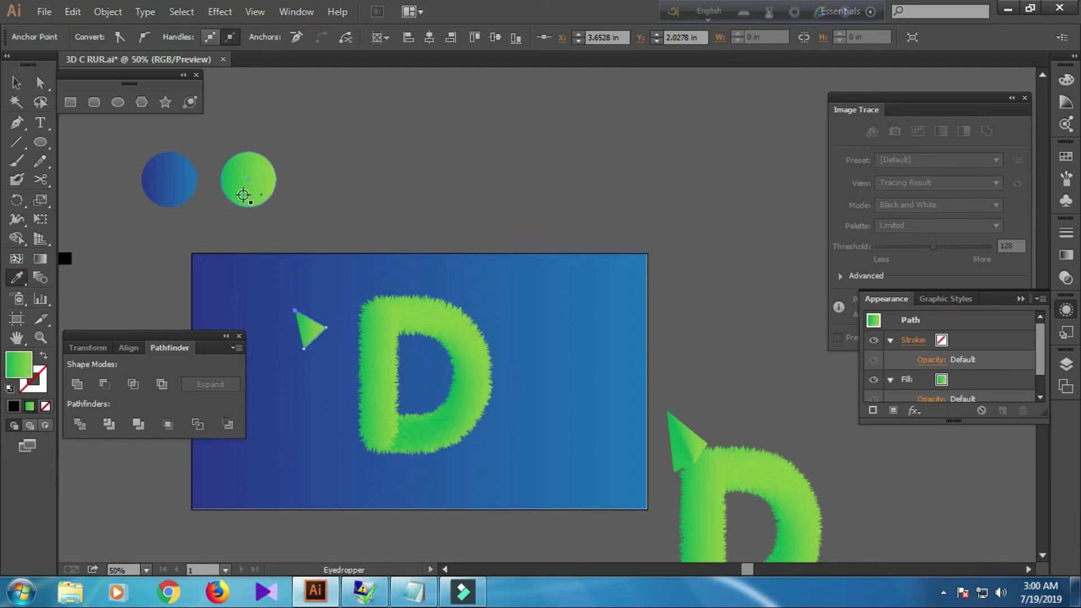
click(17, 82)
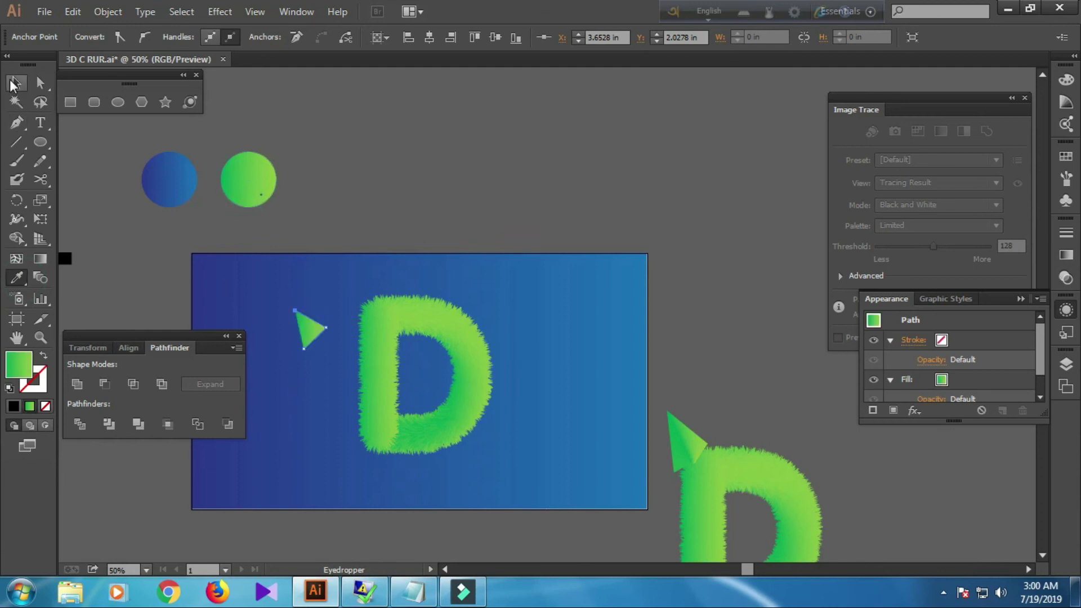
click(394, 277)
scroll(394, 277, up, 2)
drag(374, 306, 542, 182)
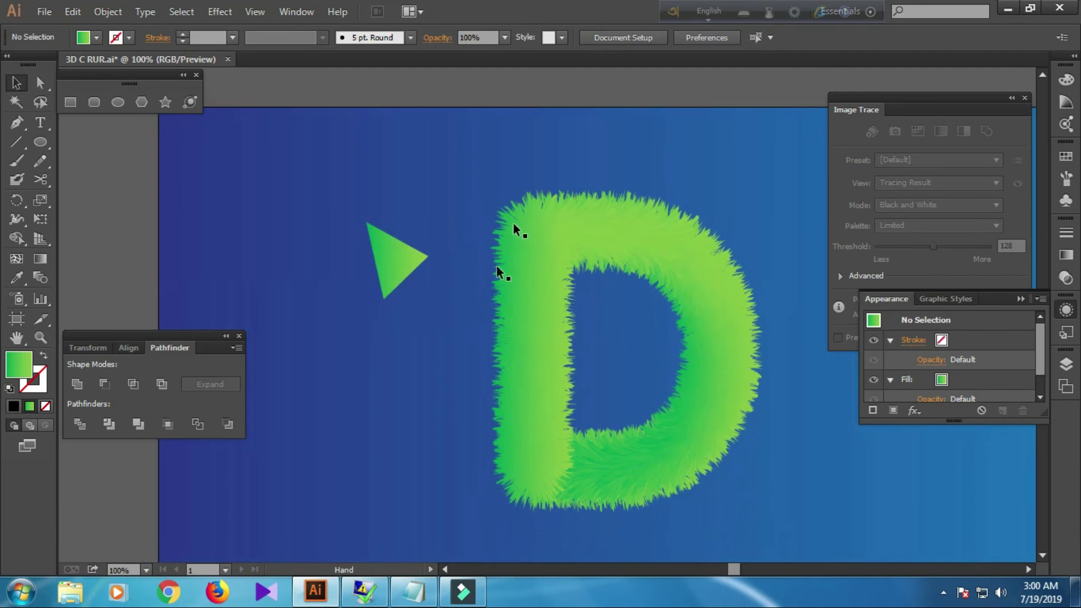
drag(403, 265, 288, 236)
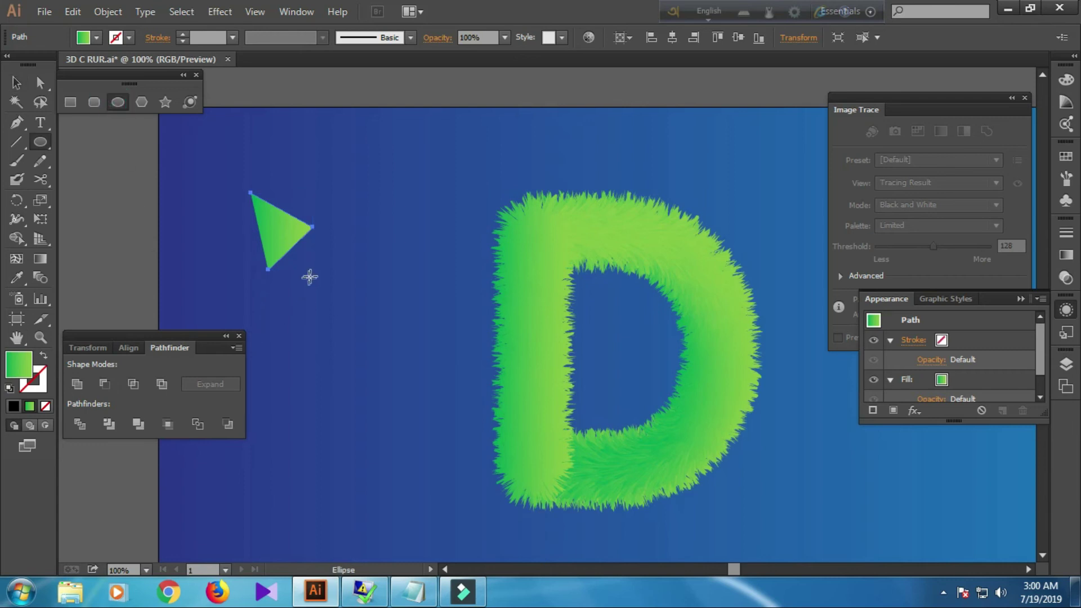
Draw a tiny circle at the triangle's right tip and select it together with the triangle
drag(316, 274, 321, 283)
click(16, 82)
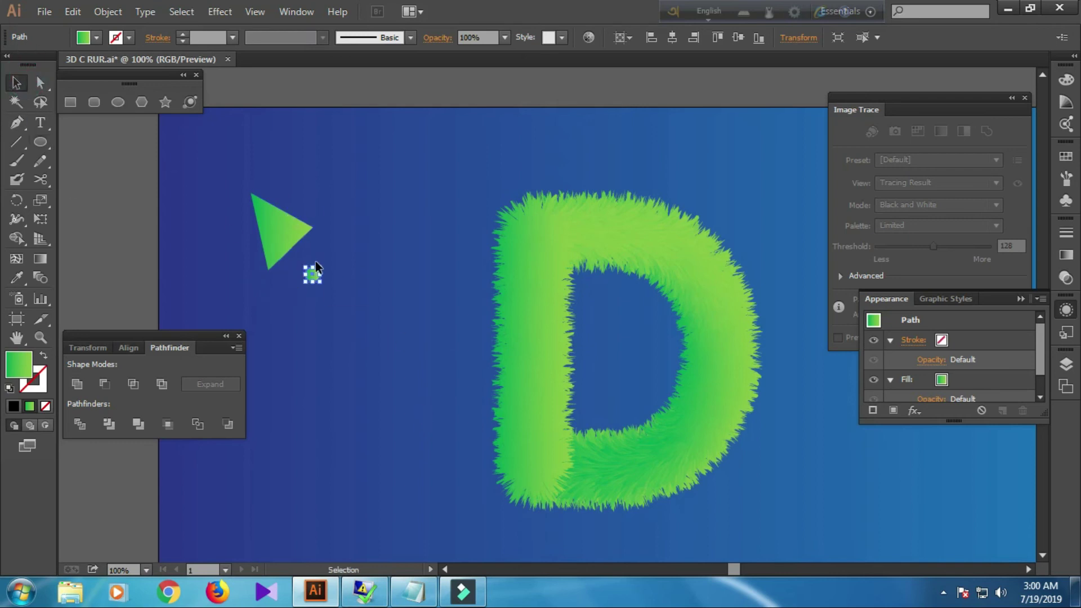
drag(229, 205, 342, 296)
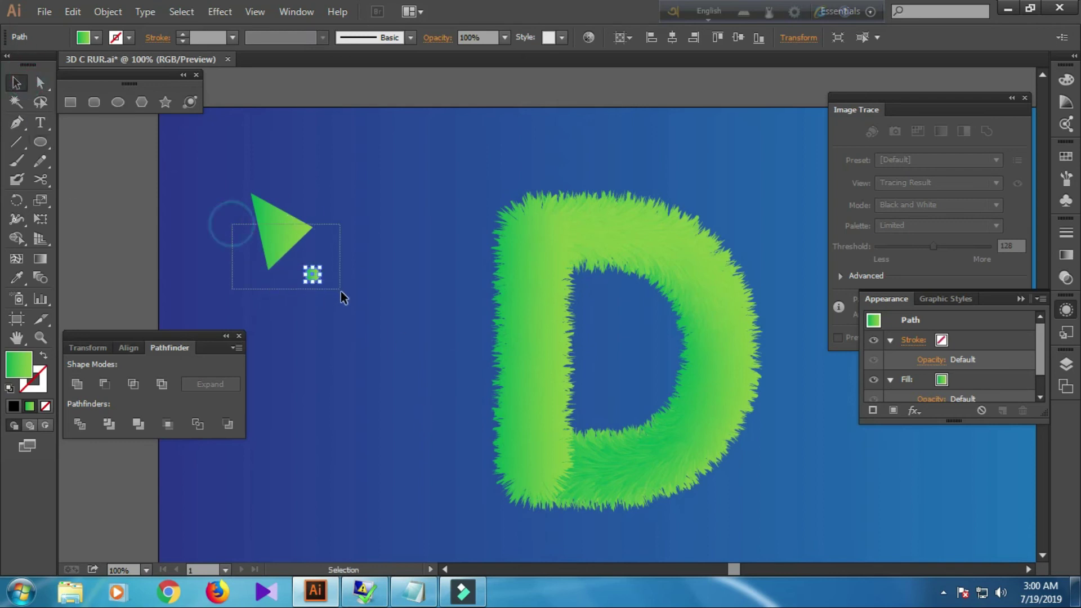
Set Blend Options spacing to Specified Steps with 10 steps
click(105, 11)
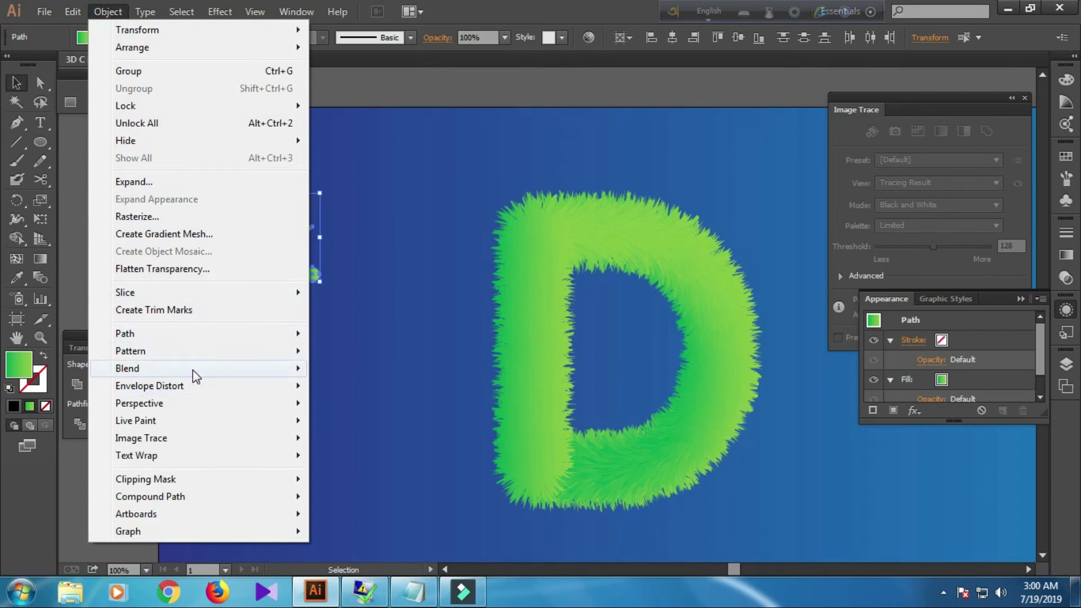
mouse_move(126, 368)
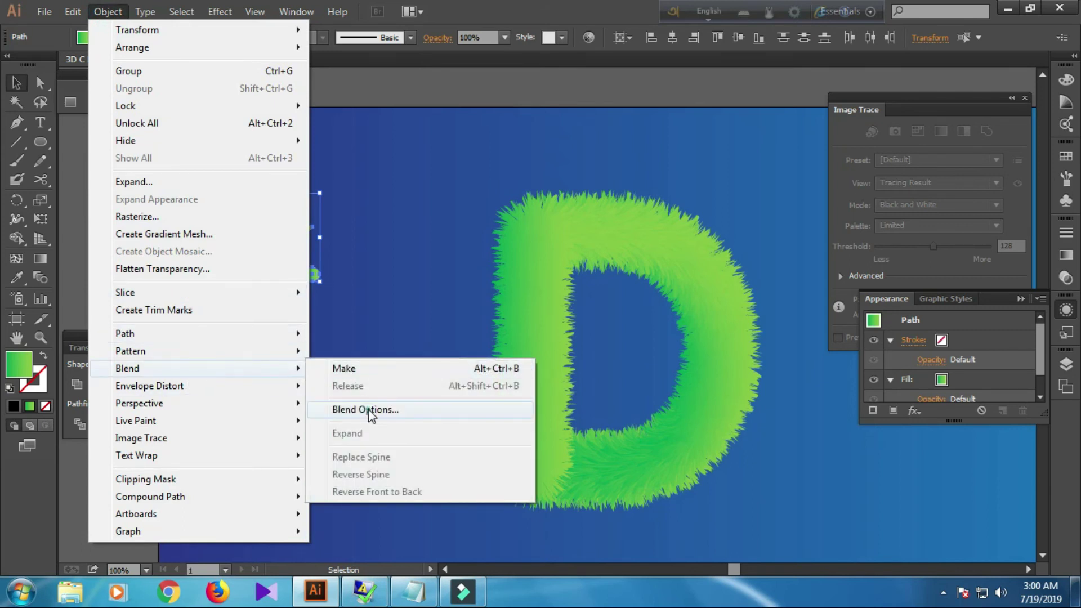
click(369, 410)
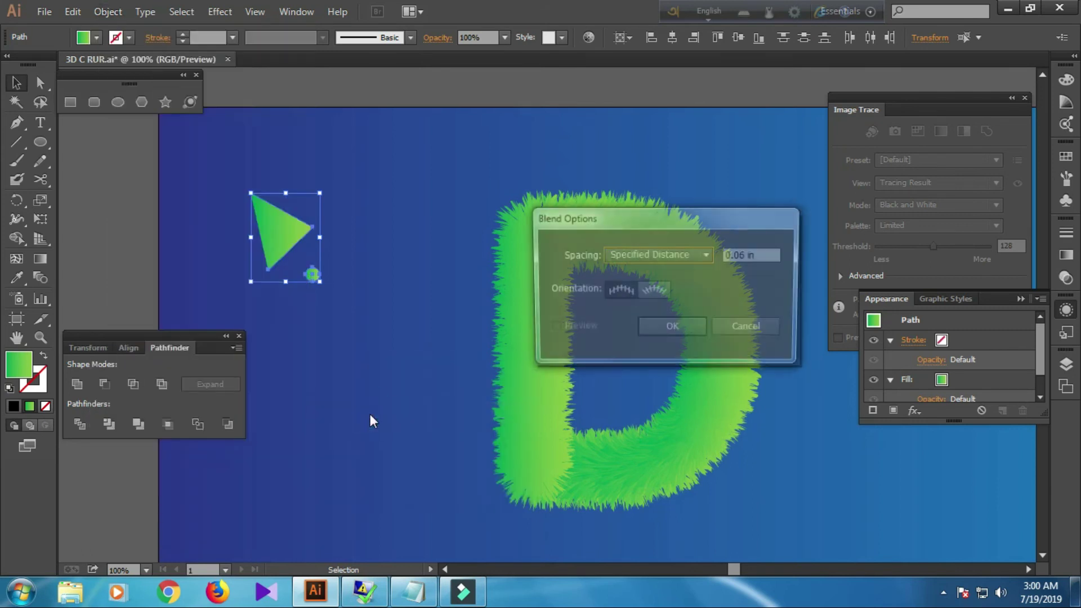
click(669, 254)
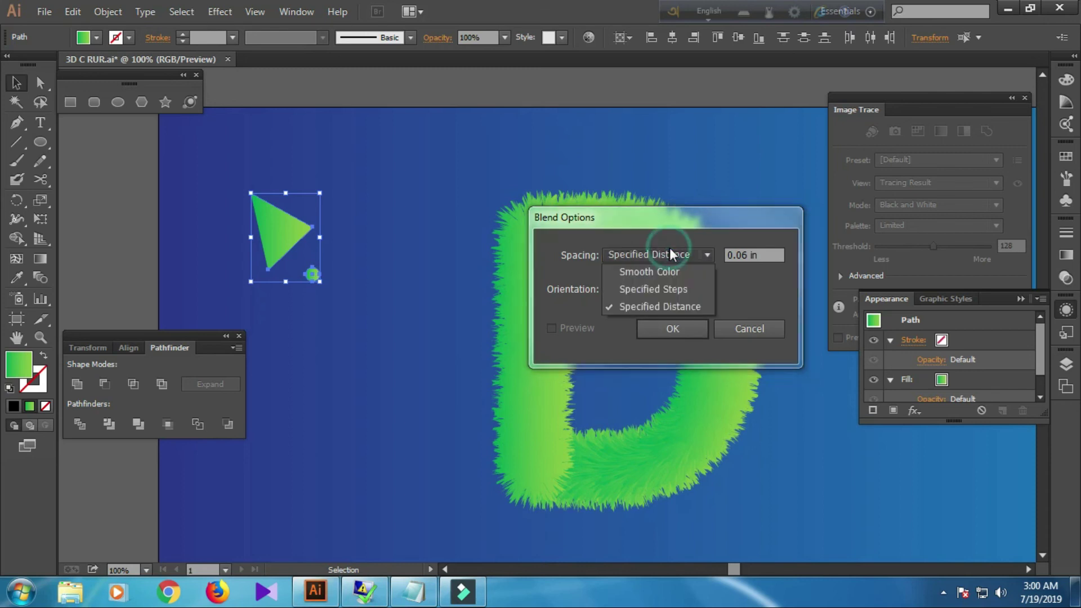
click(670, 289)
click(738, 256)
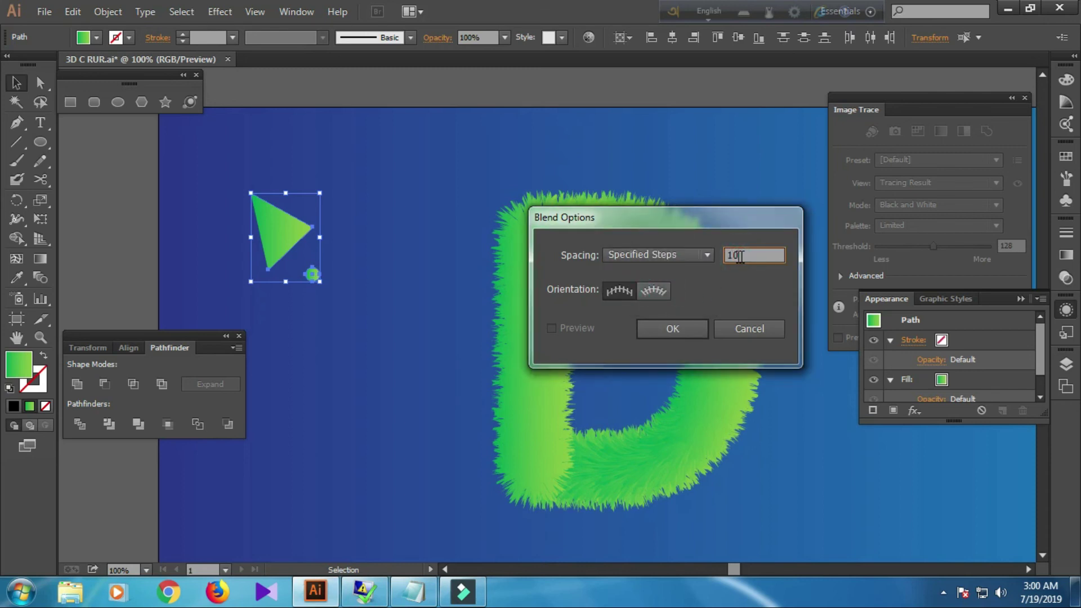
click(736, 252)
click(739, 252)
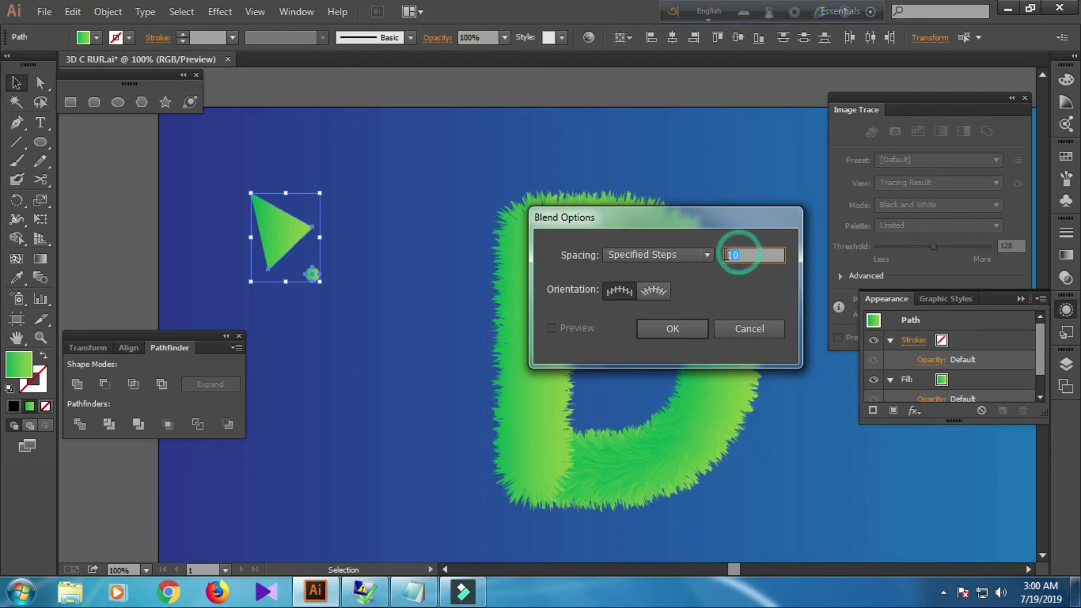
click(661, 329)
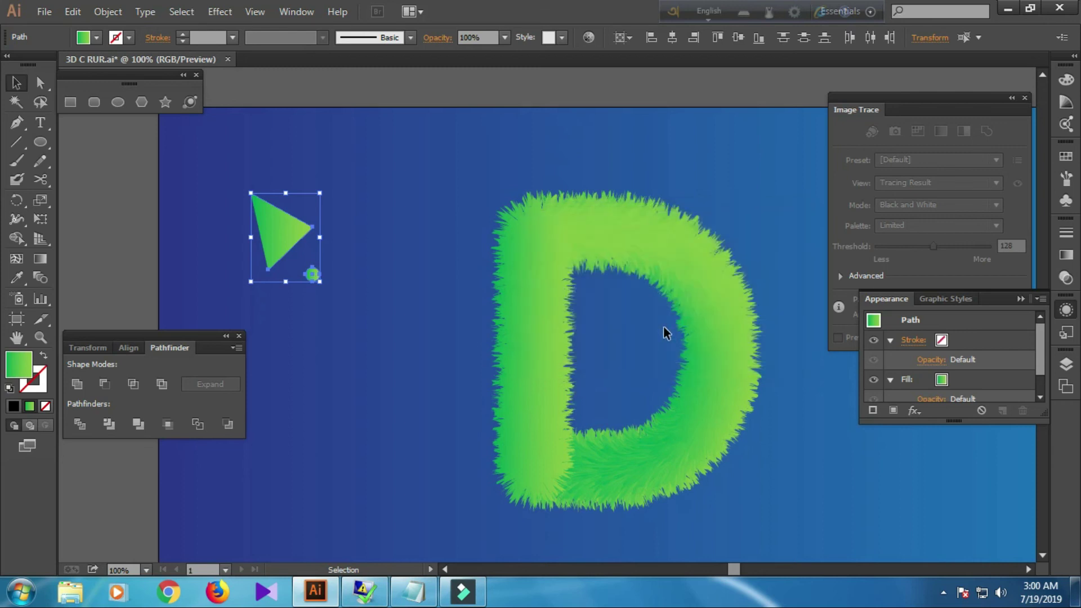
Blend the two small green shapes into one with Object > Blend > Make
click(109, 14)
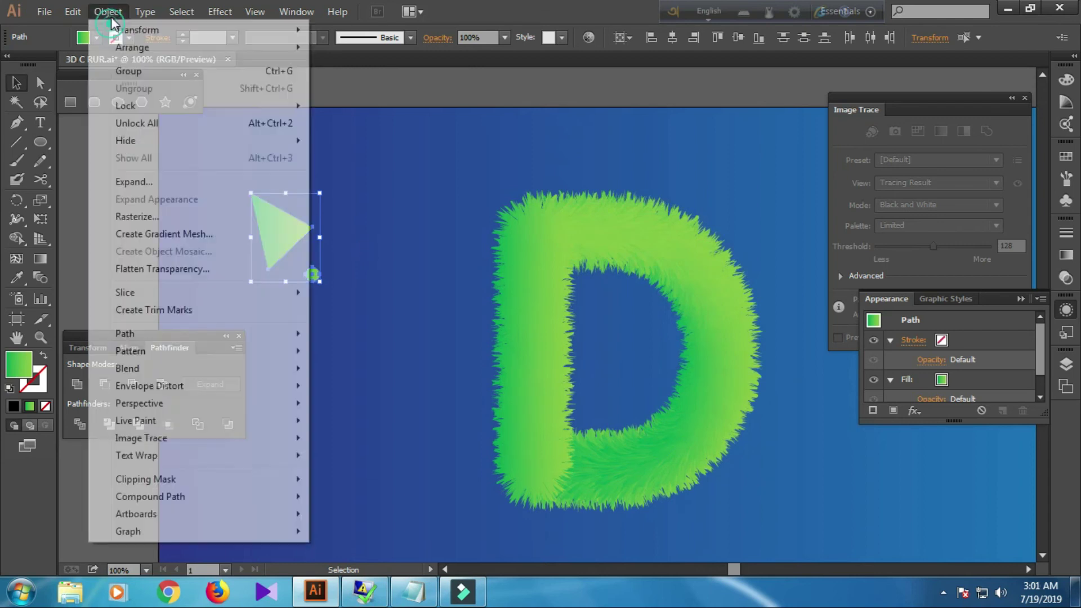
click(350, 367)
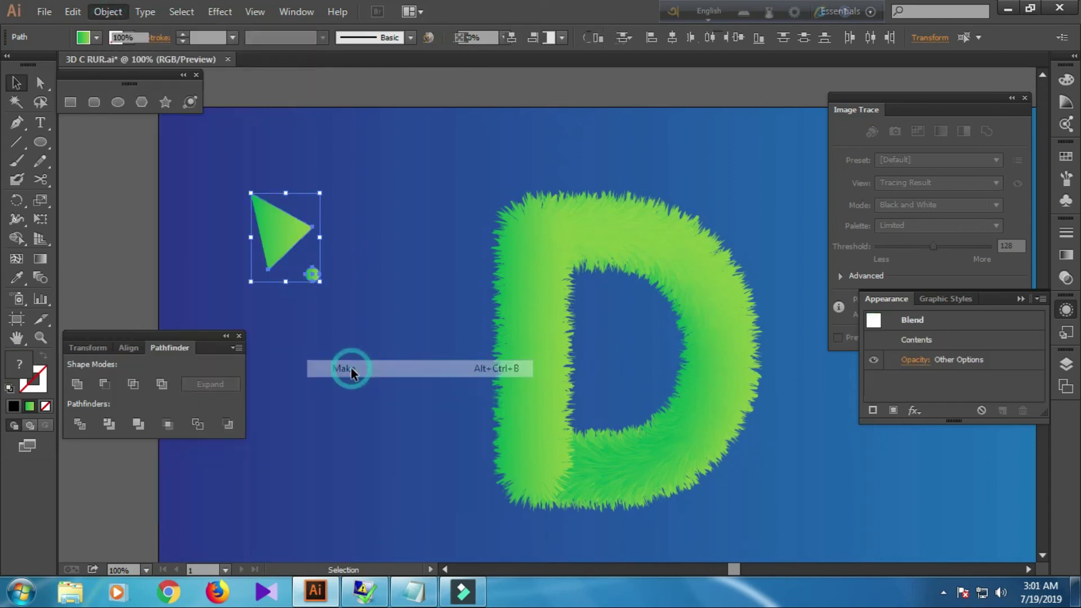
click(349, 296)
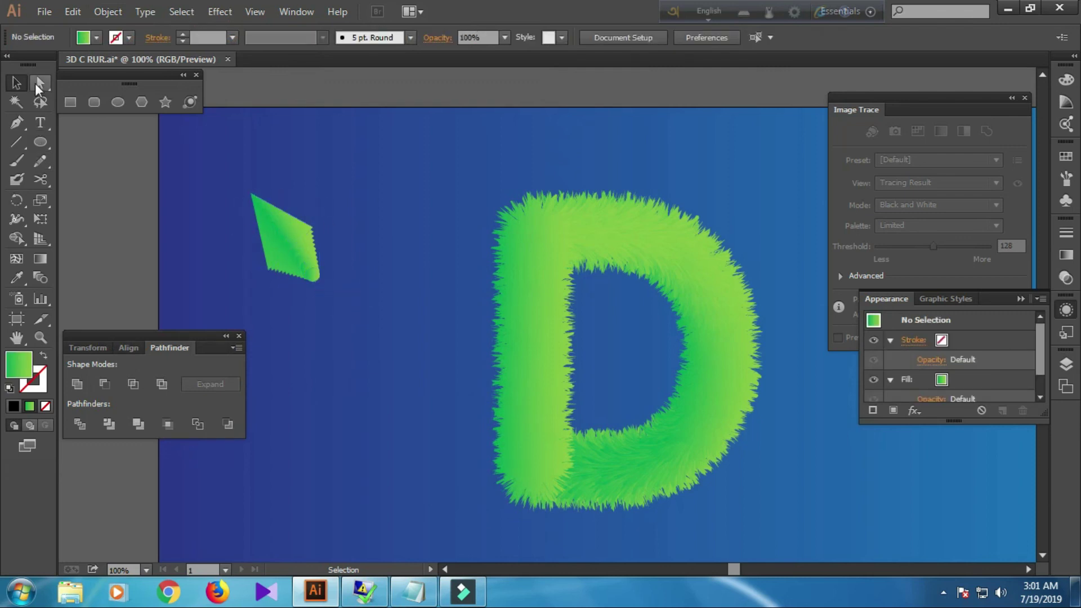
Try dragging the blend's bottom anchor up-left with Direct Selection, then undo it
click(41, 84)
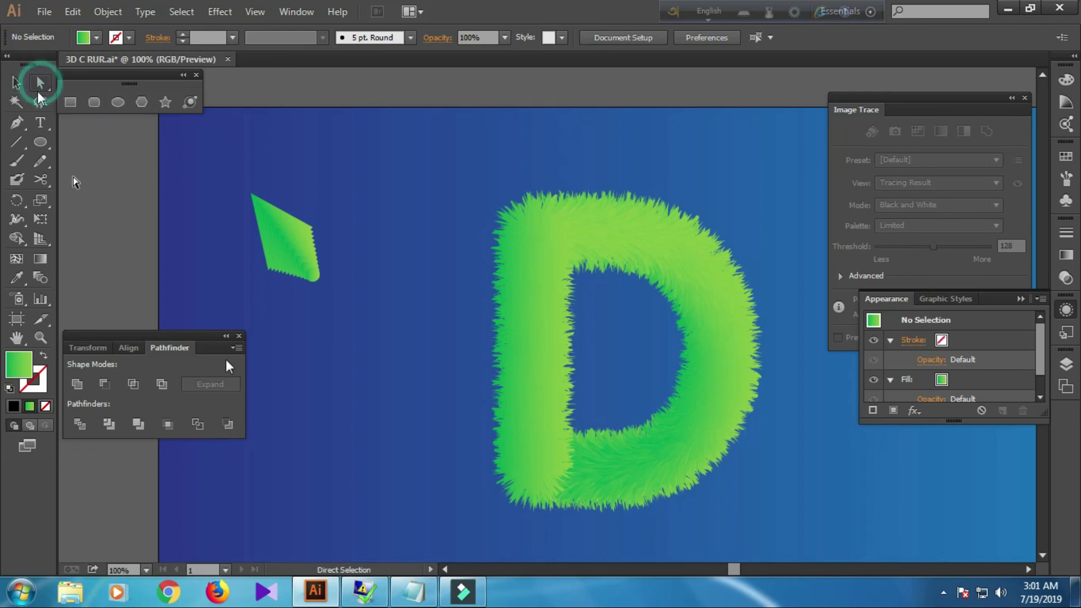
click(313, 278)
drag(313, 278, 299, 260)
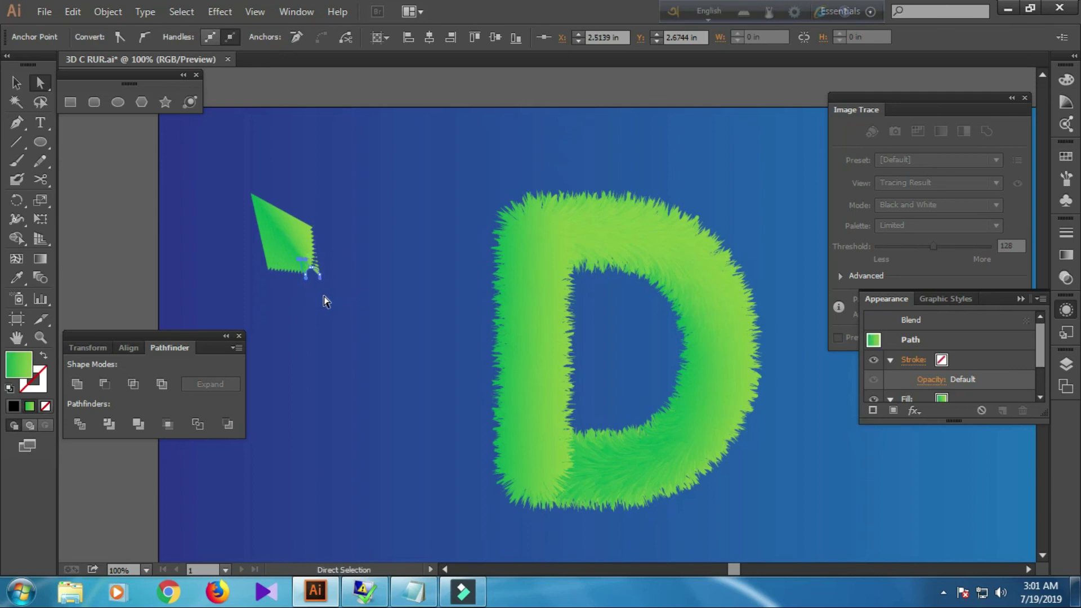
key(ctrl+z)
click(325, 289)
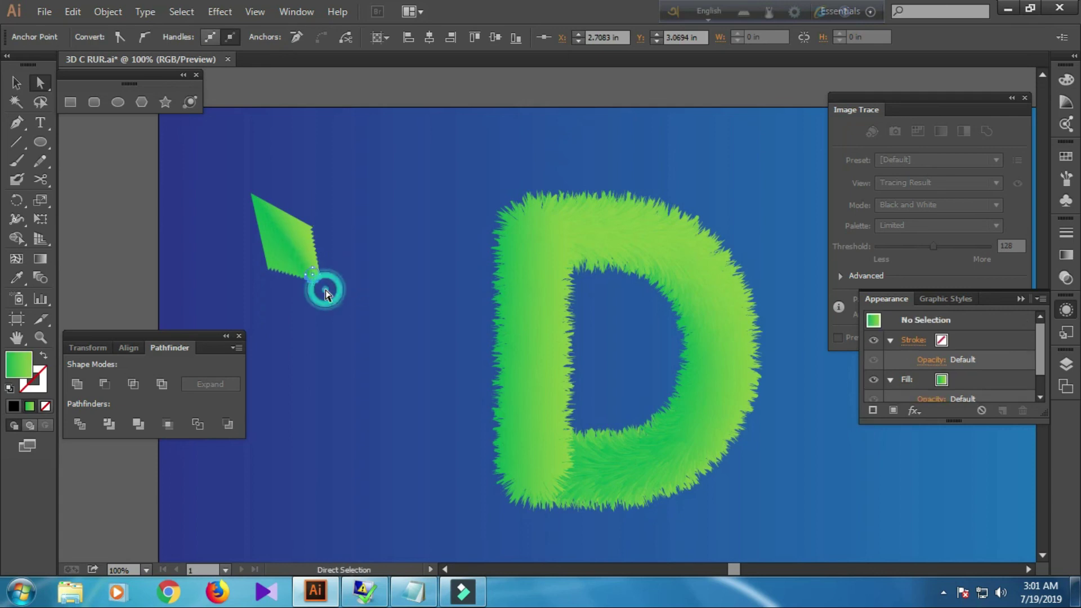
Pull the blend's bottom anchor up and left in two moves to form a wedge
click(313, 275)
click(335, 306)
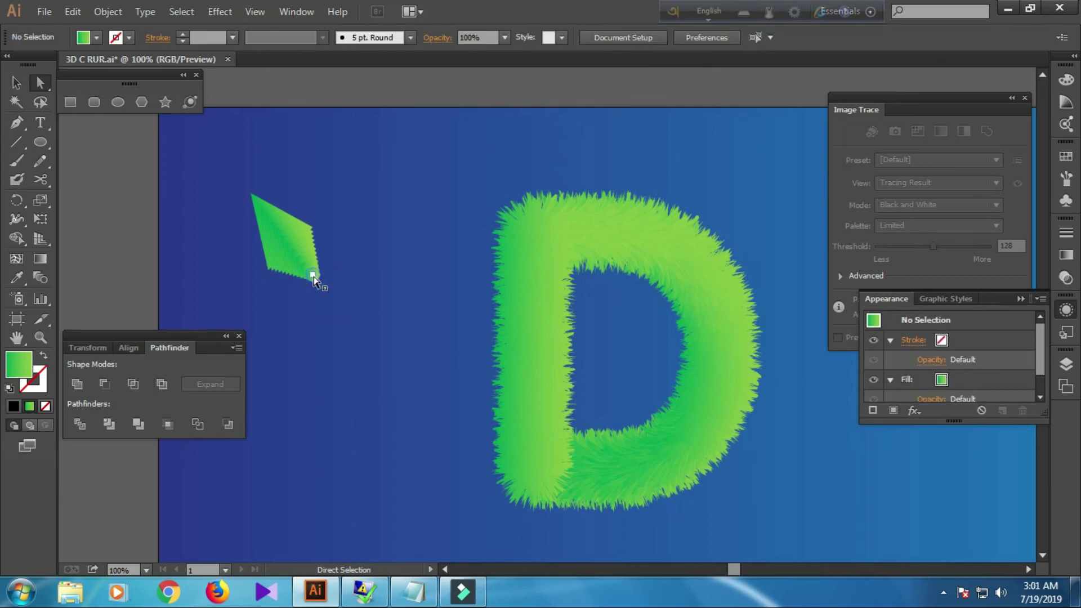
click(313, 276)
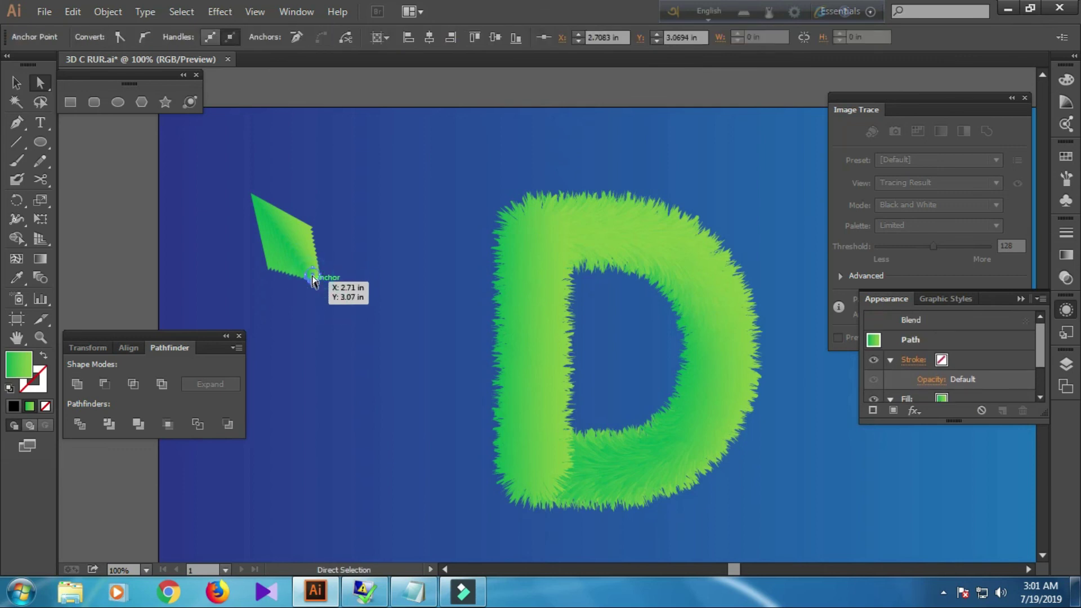
drag(311, 271, 301, 265)
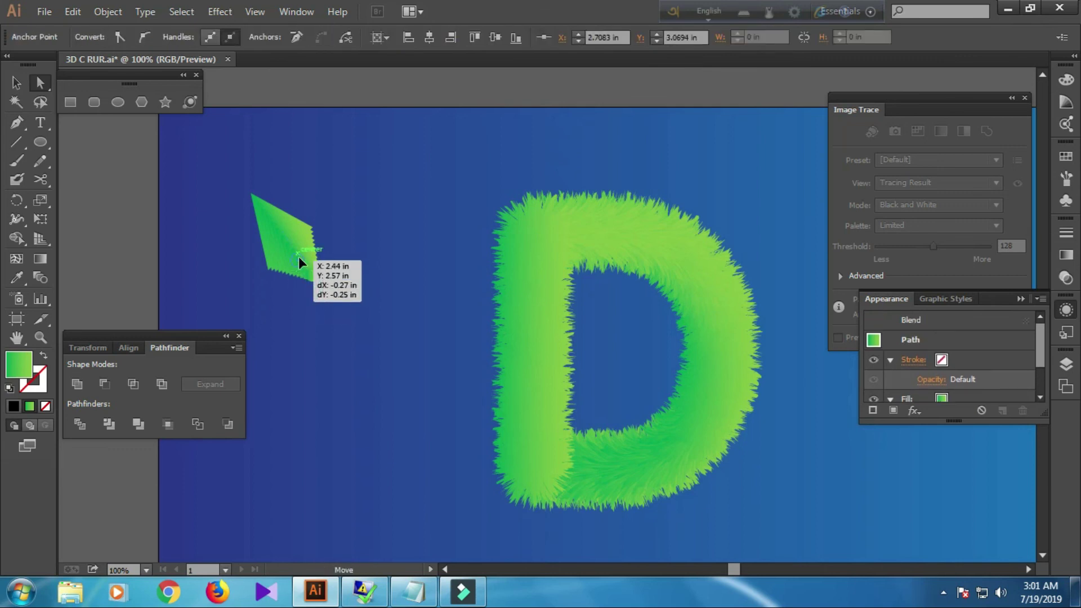
click(315, 303)
drag(302, 262, 293, 250)
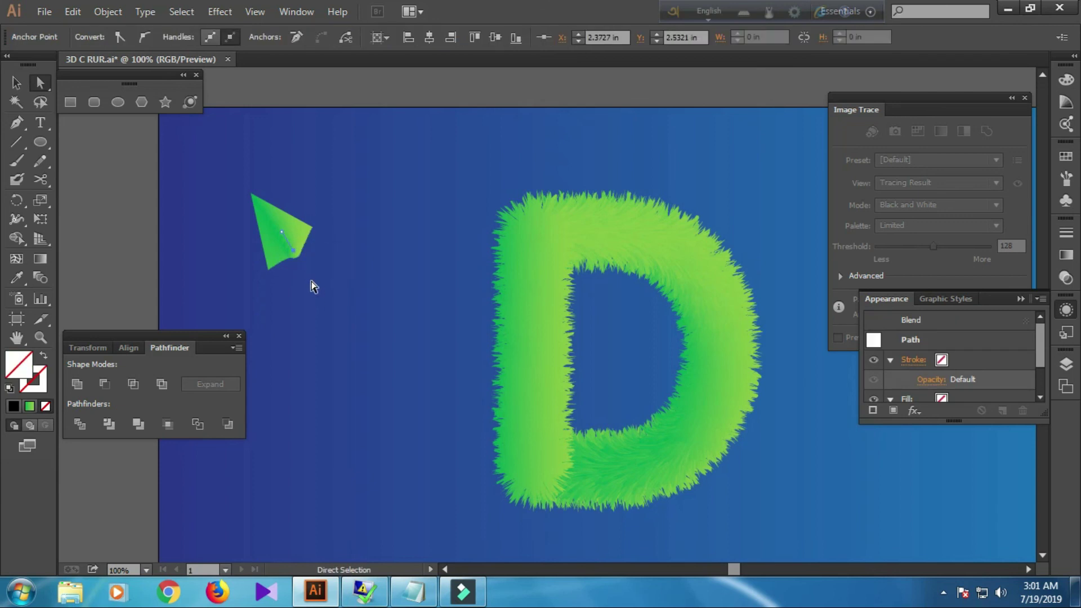
click(311, 281)
click(281, 253)
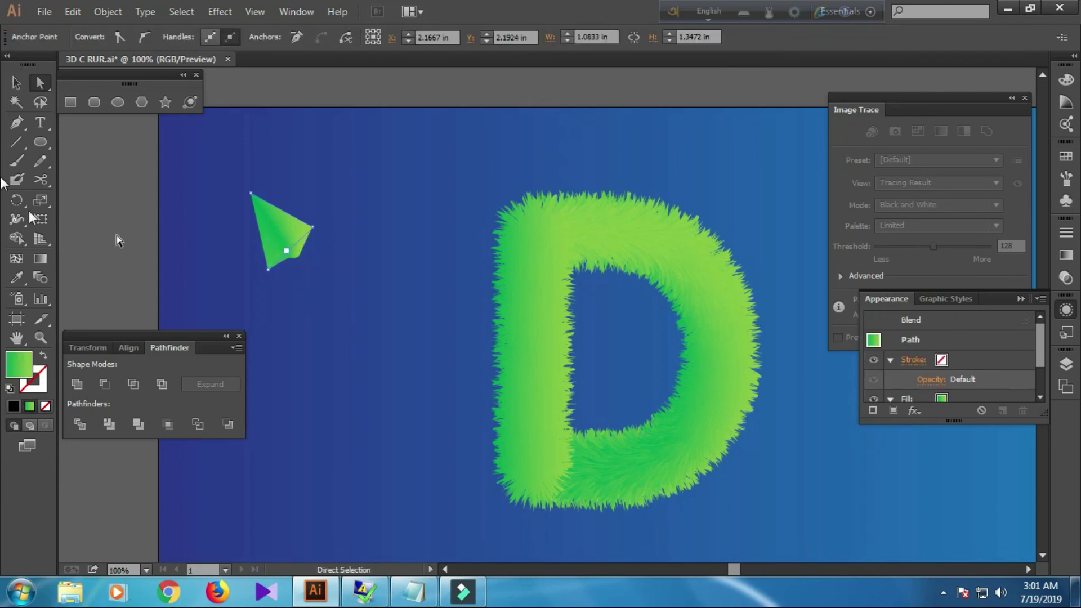
Move the triangle blend to the D's top-left and enlarge it from a corner handle
click(16, 84)
drag(333, 216, 503, 188)
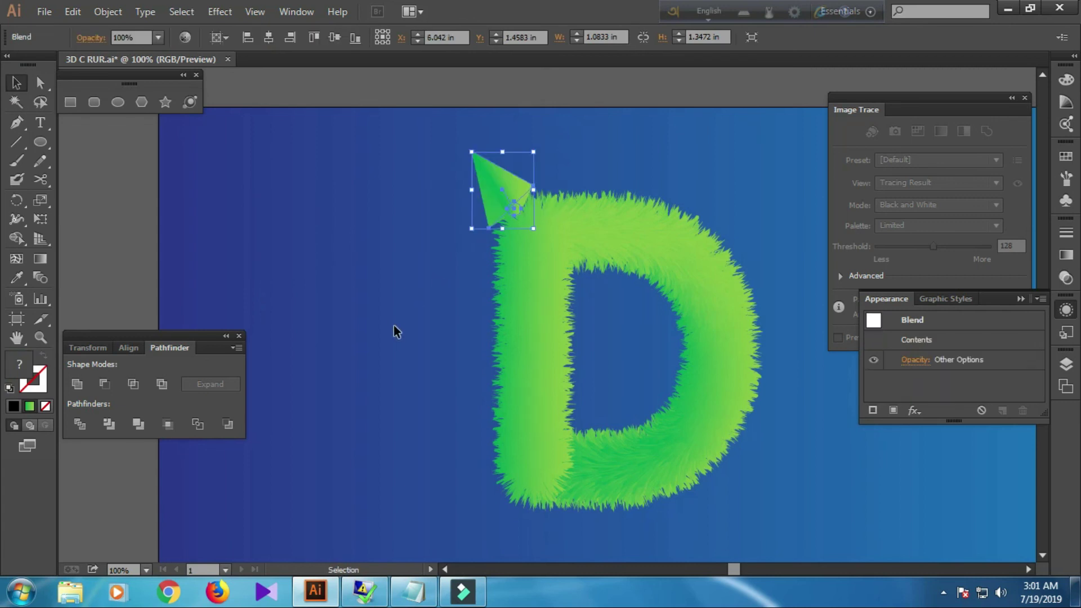
drag(472, 229, 460, 243)
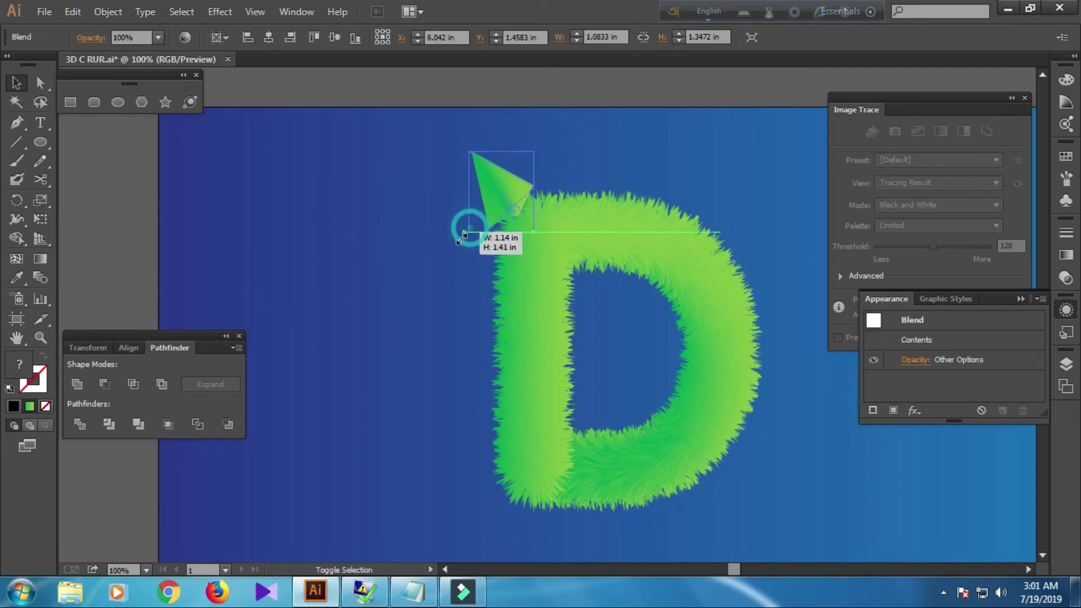
click(416, 304)
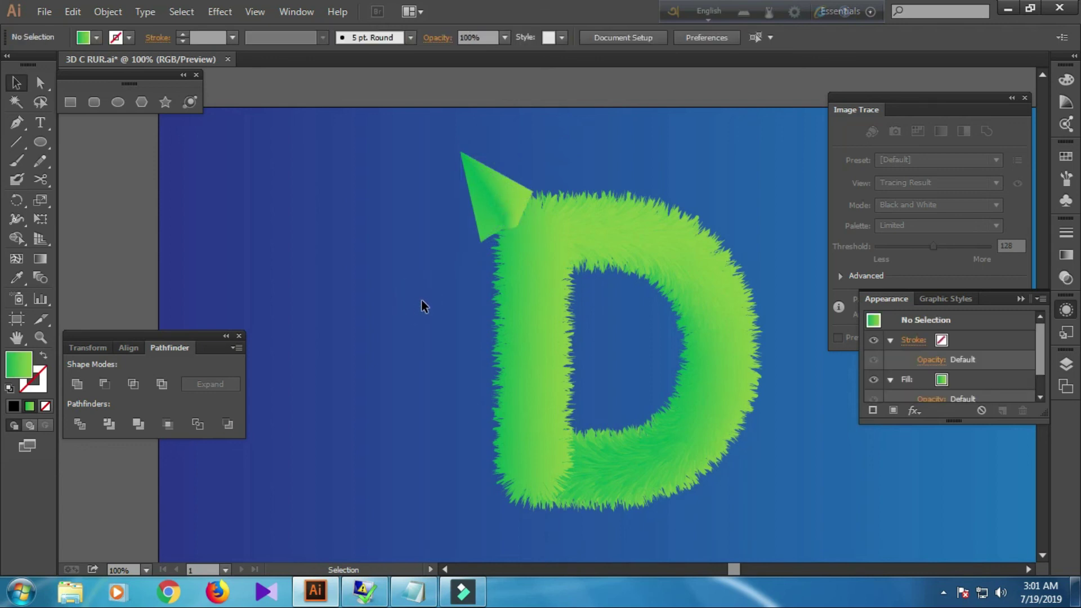
drag(496, 187, 518, 166)
click(422, 250)
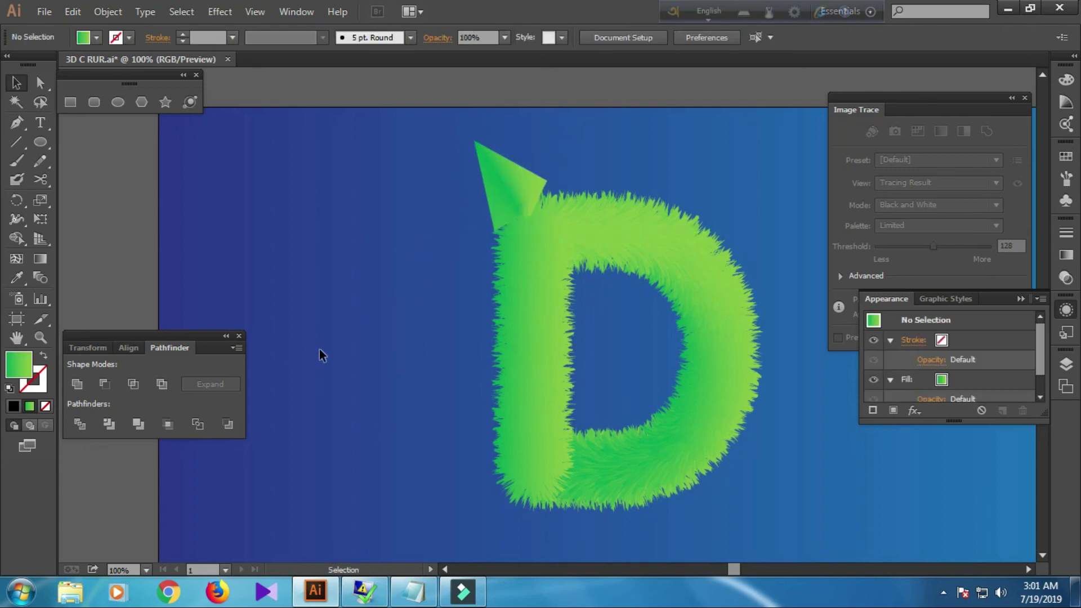
Rotate the triangle blend slightly clockwise on top of the D's upper-left stem
click(482, 162)
drag(464, 133, 458, 126)
click(423, 197)
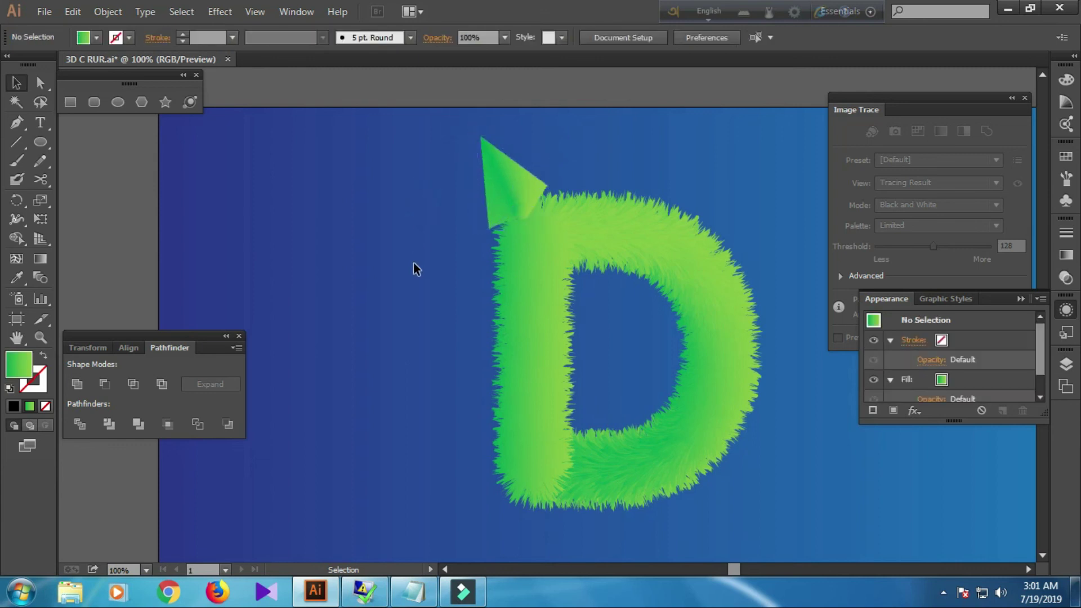
scroll(415, 262, down, 1)
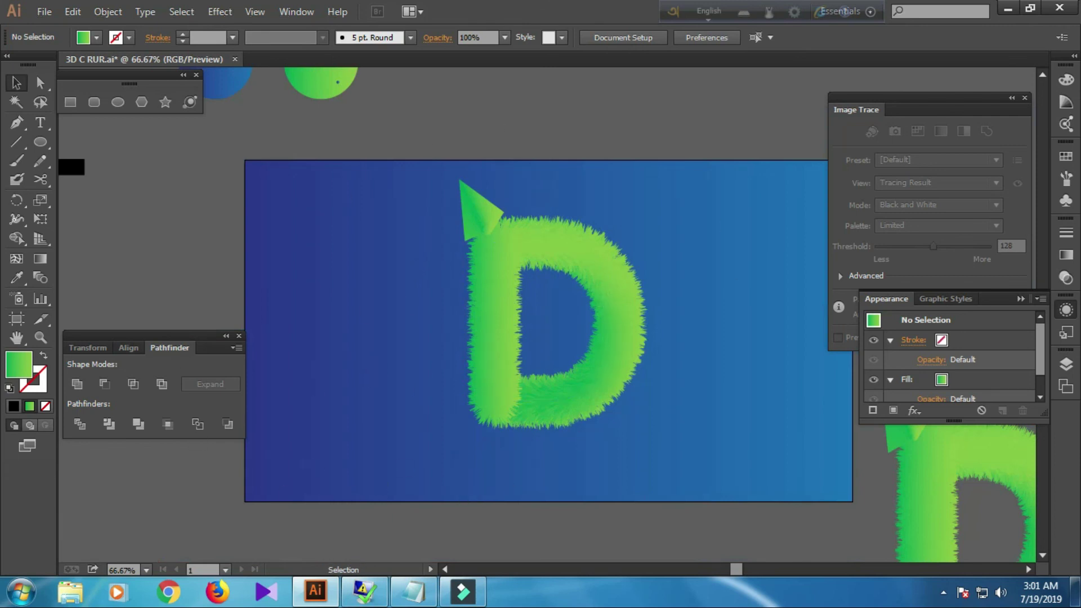
In Notepad, add lines 'THE DESIGN IS DONE.....', 'THIS WAS VERY EASY...' and 'HOPE YOU LIKE'
click(414, 591)
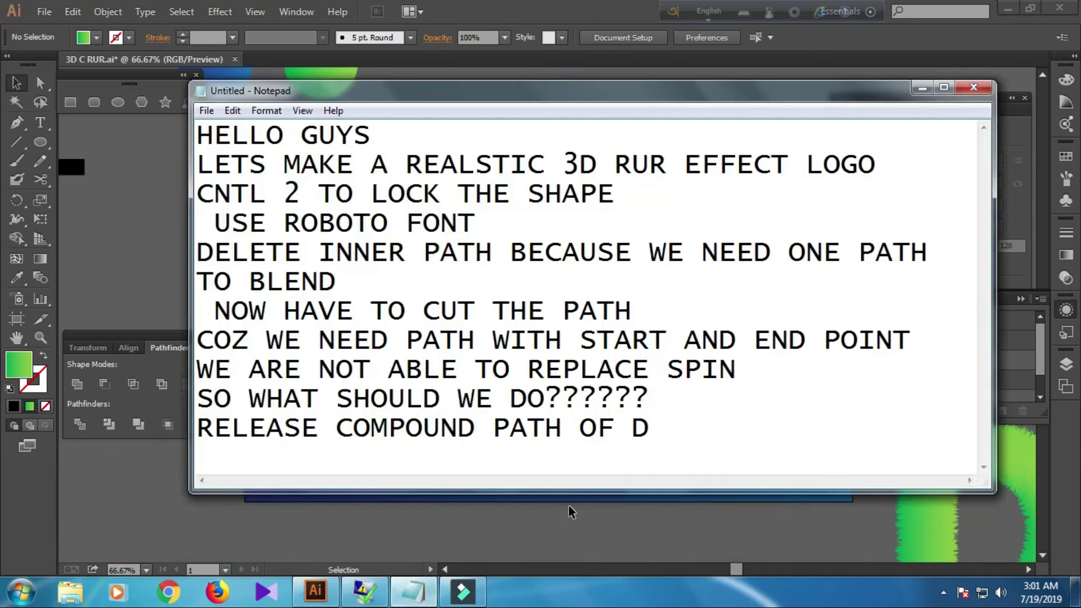
key(Return)
text(THE DESIGN )
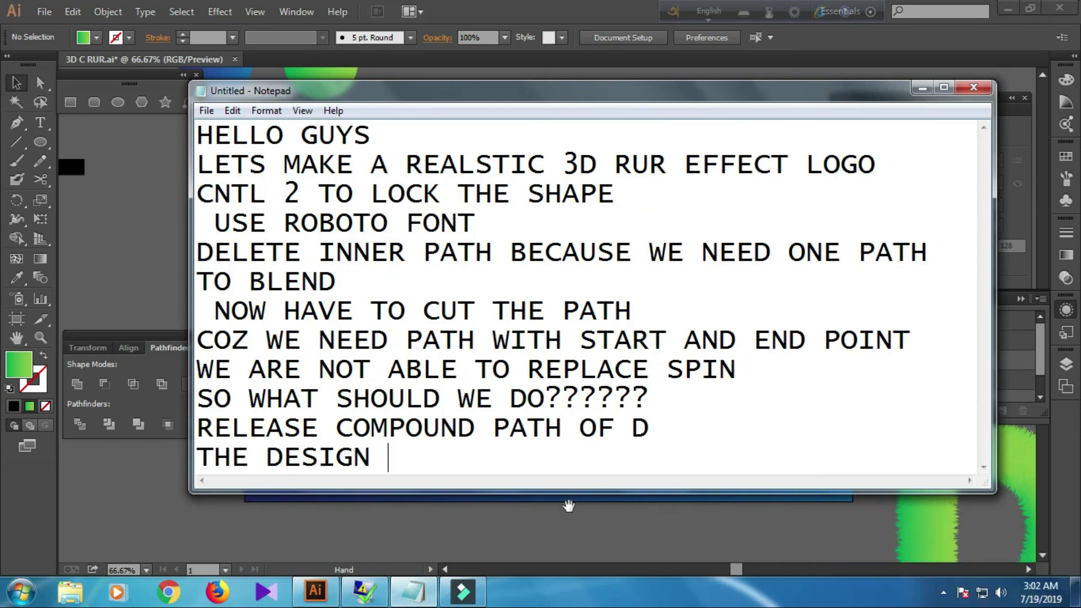
text(IS DONE.....)
key(Return)
text(THIS WA)
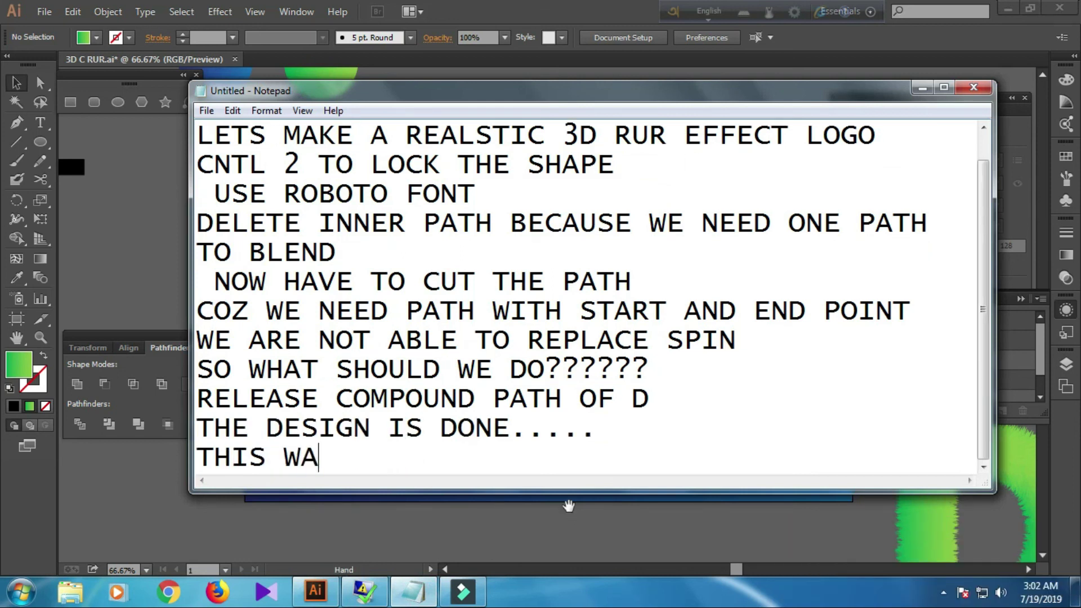
text(S VERY EASY...)
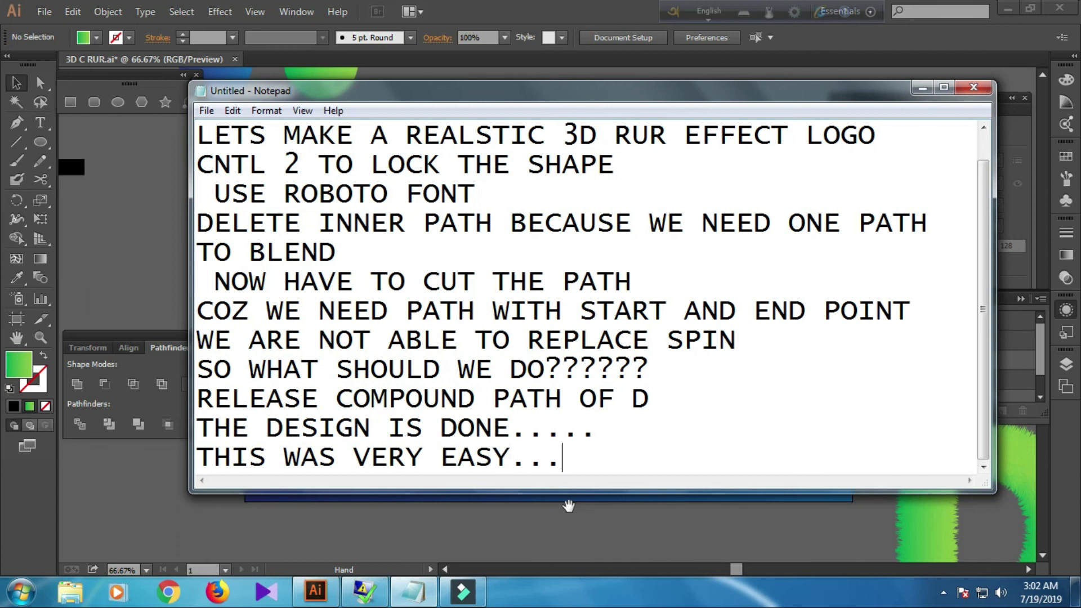
key(Return)
text(HO)
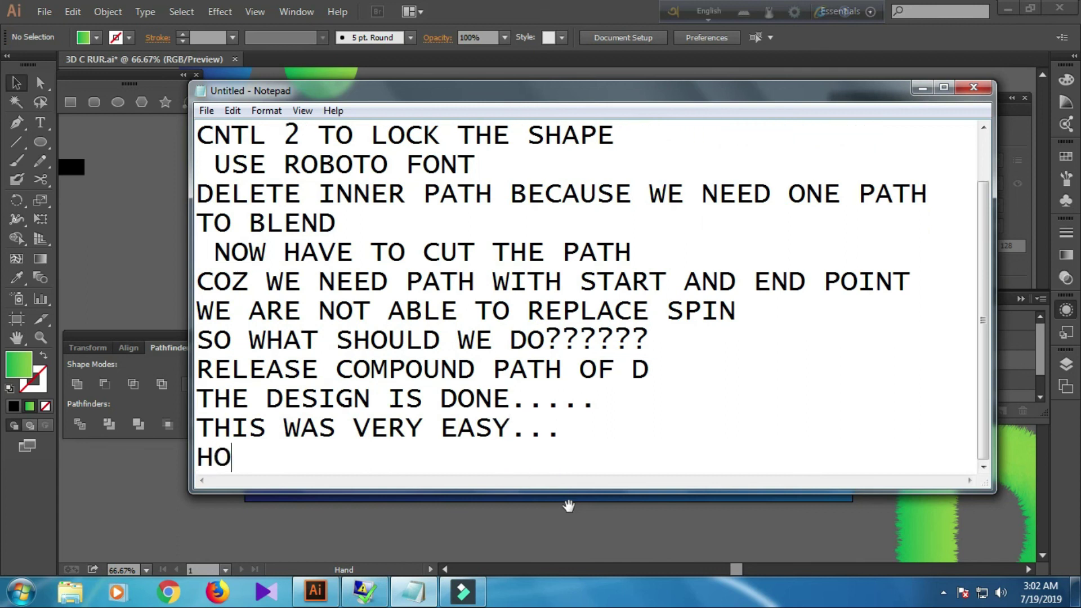
text(PE YOU LIKE)
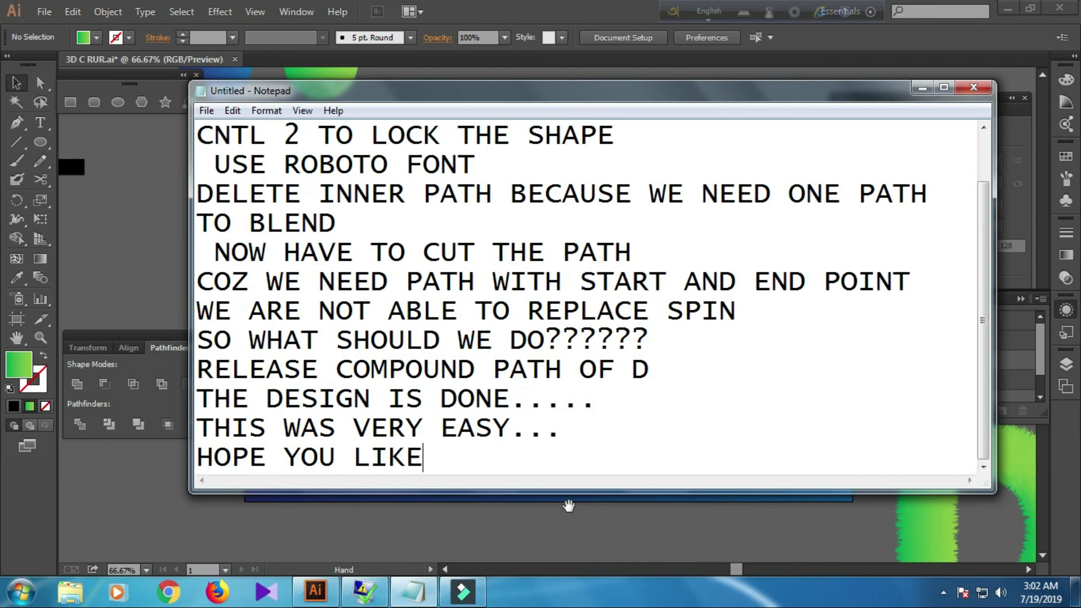
Add lines 'SO SUBSCRIBE THIS CHANNEL', 'MANY VIDEOS TO COME....' and 'LOVE YOU ALL'
key(Return)
text(SO SUBSCRIBE )
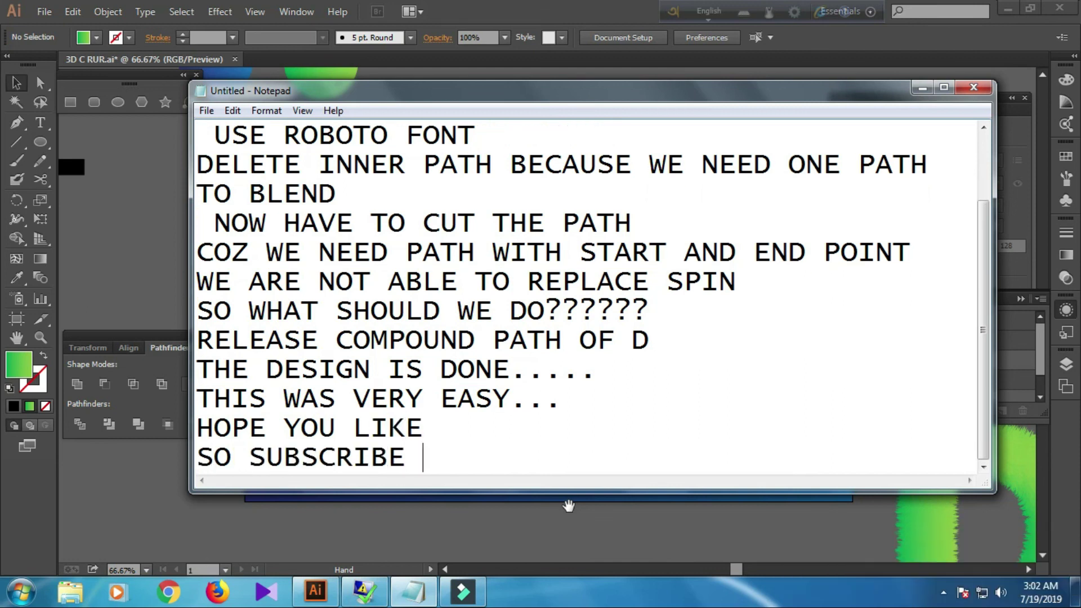
text(THIS CHANNEL)
key(Return)
text(MANY )
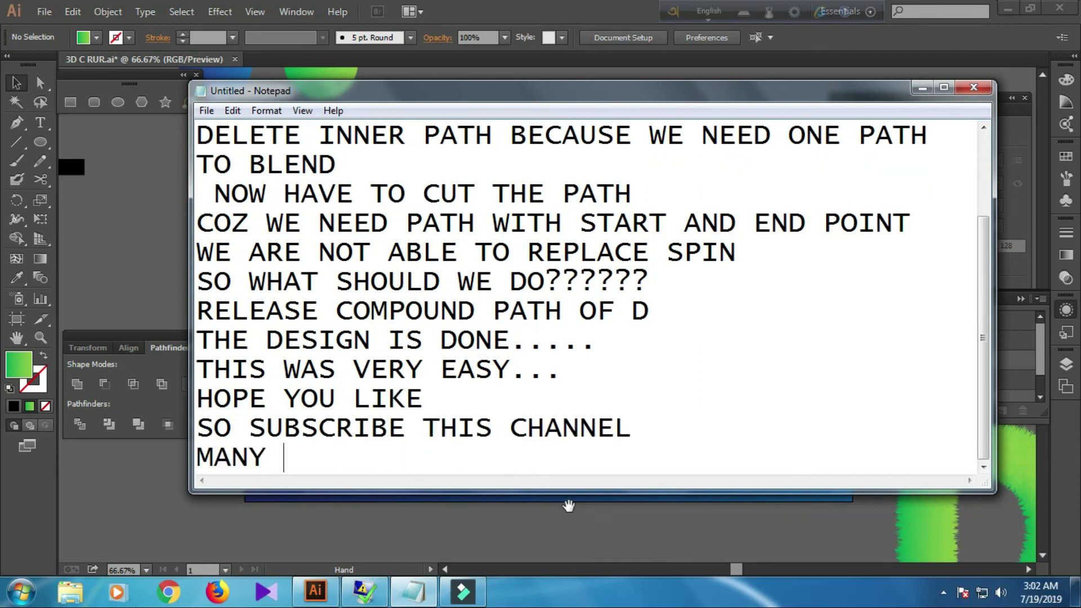
text(VIDEOS TO )
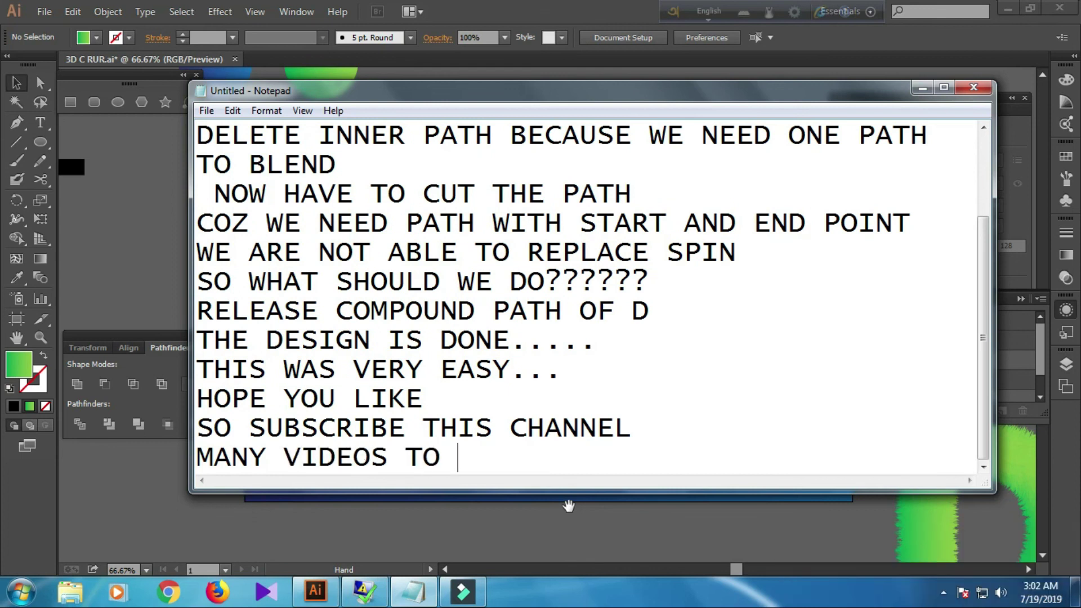
text(COME....)
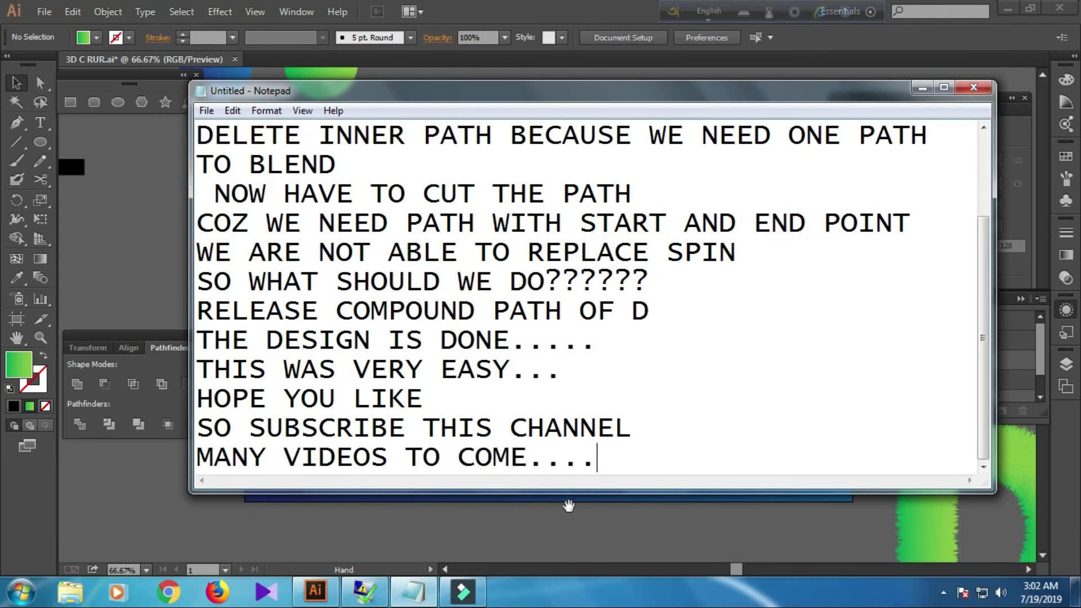
key(Return)
text(LOVE YOU ALL)
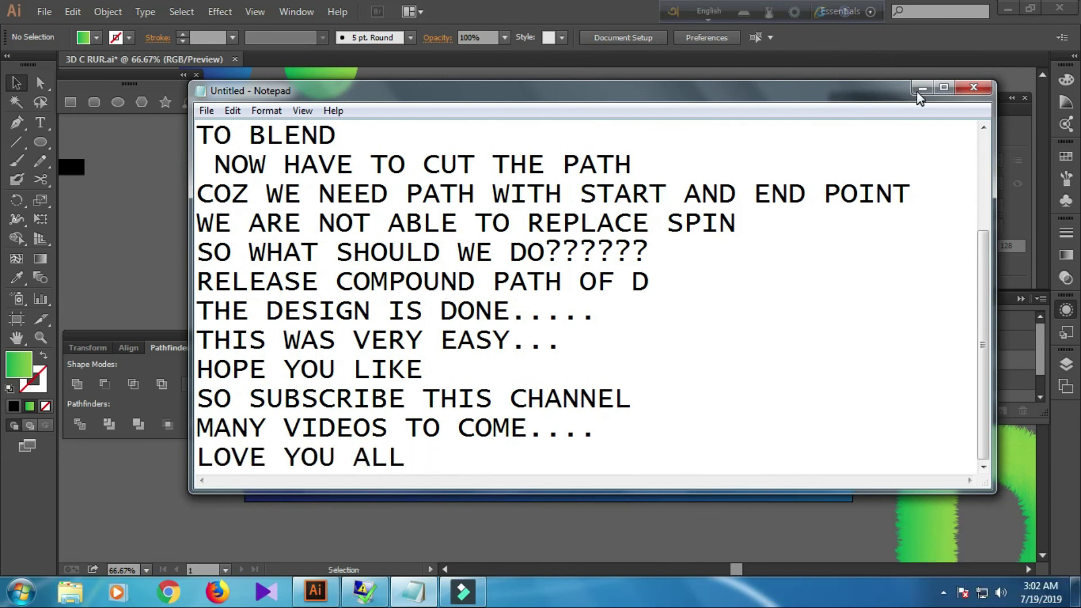
scroll(680, 274, up, 2)
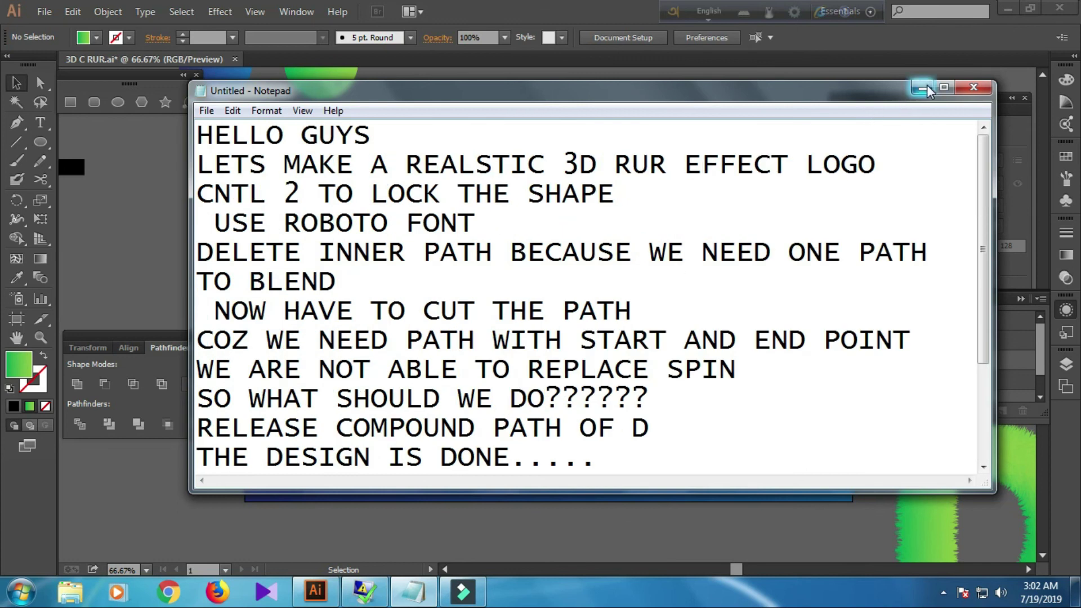